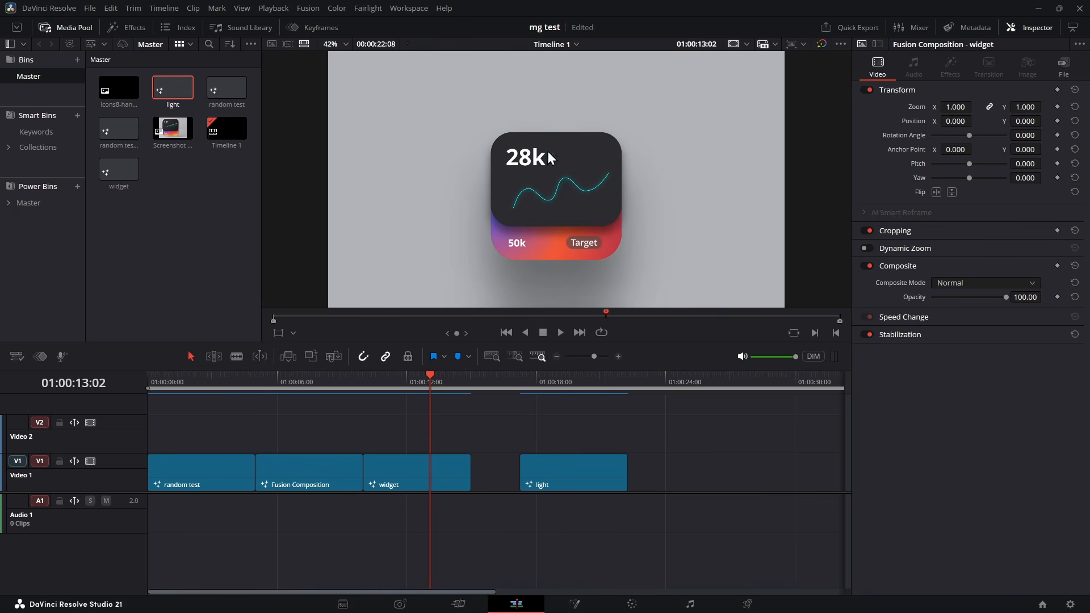
- Play back the widget clip on the timeline to preview its animation
click(364, 386)
key(space)
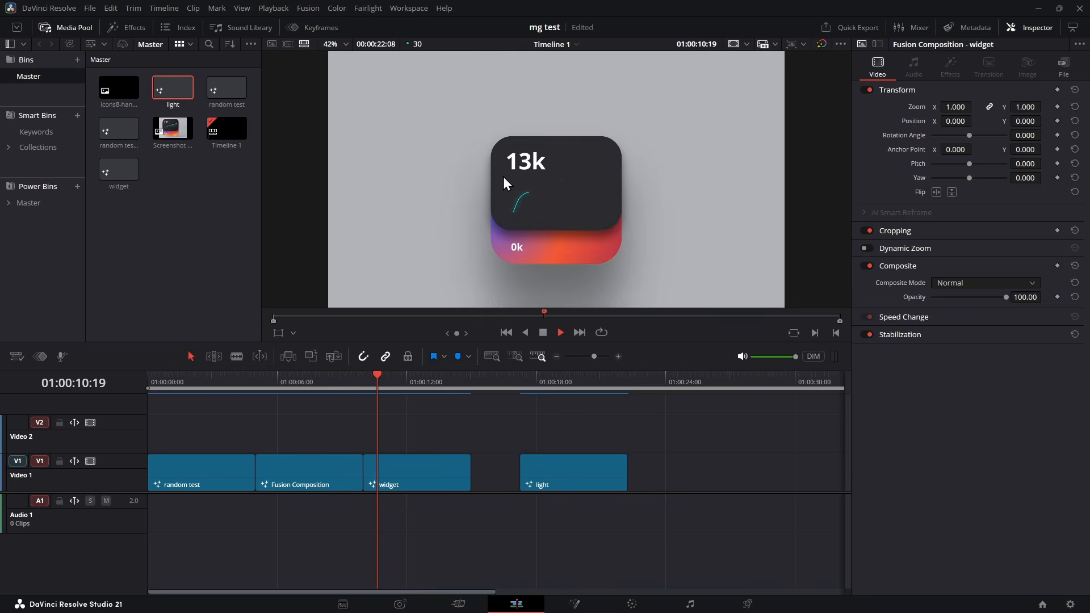
scroll(549, 469, right, 5)
key(space)
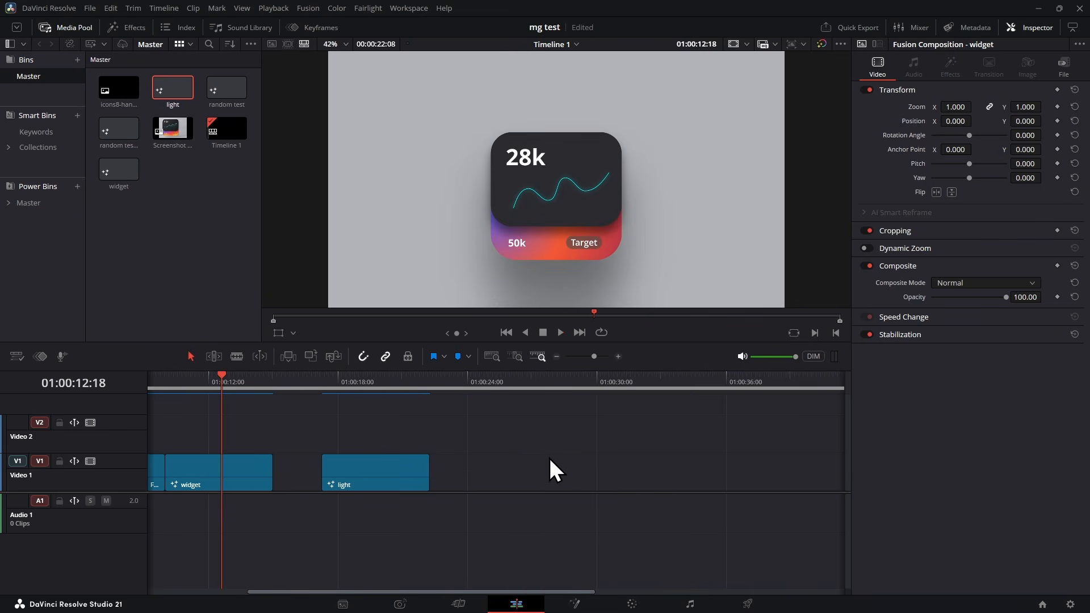
- Create a new Fusion composition named lightbulb in the Master bin
right_click(160, 233)
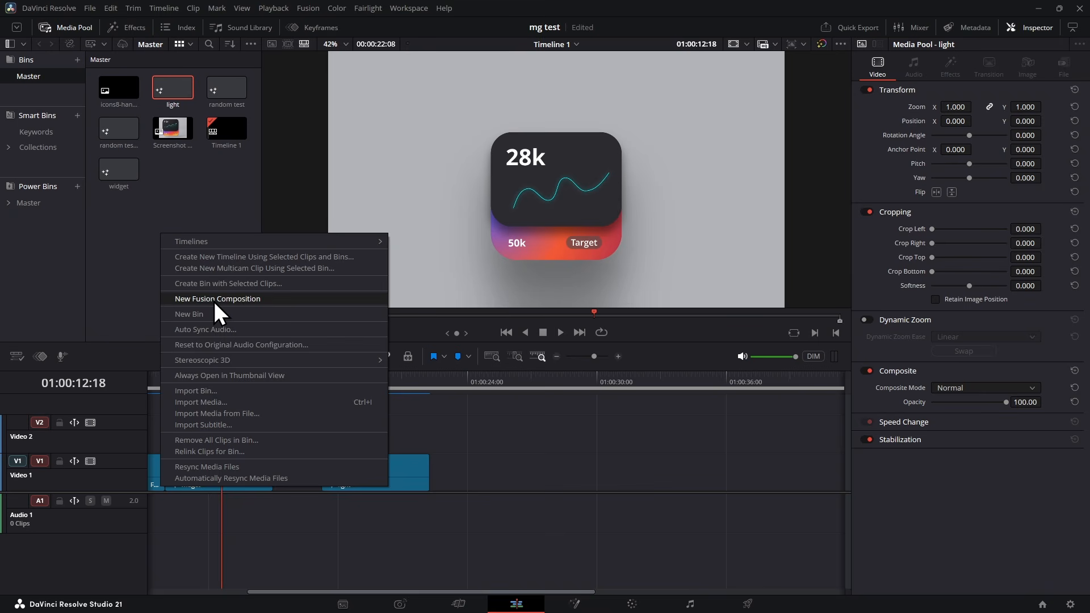
click(240, 299)
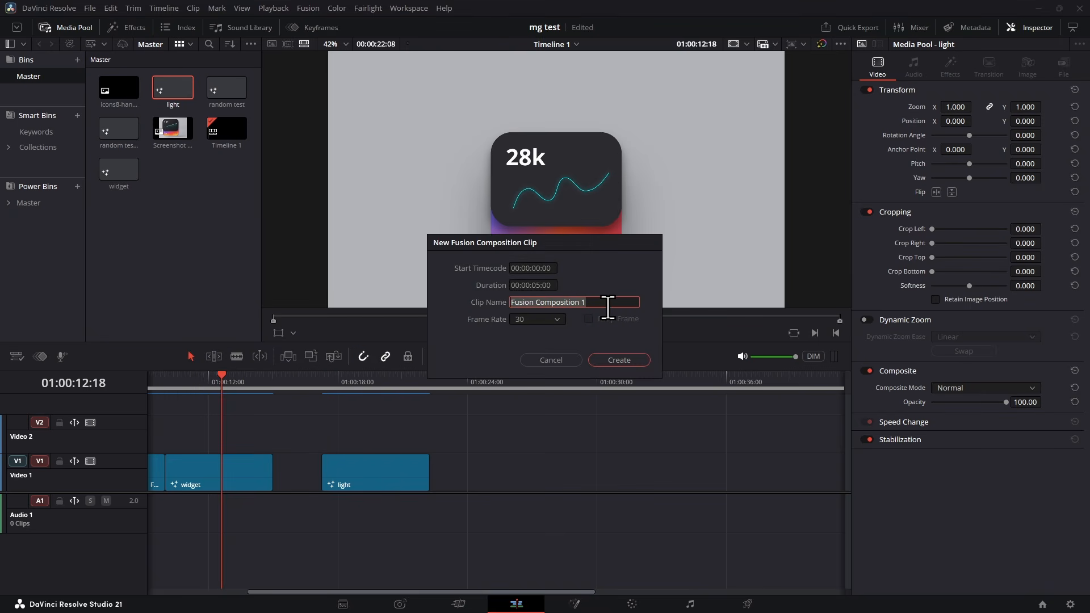
text(lightbulb)
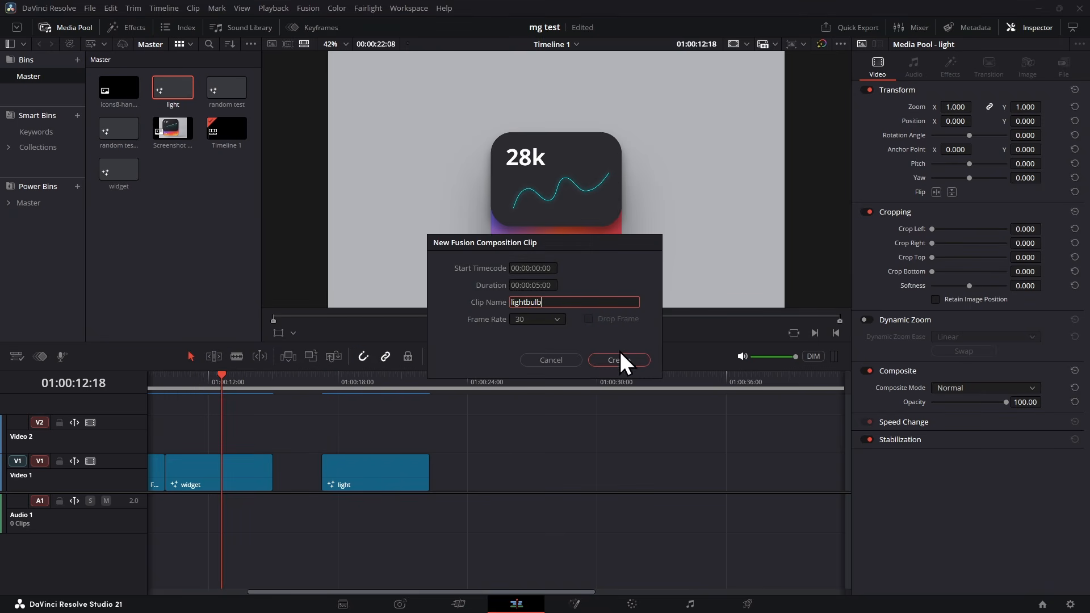
click(618, 361)
- Place the lightbulb clip on Video 1 after the light clip and open it in the Fusion page
drag(226, 93, 533, 465)
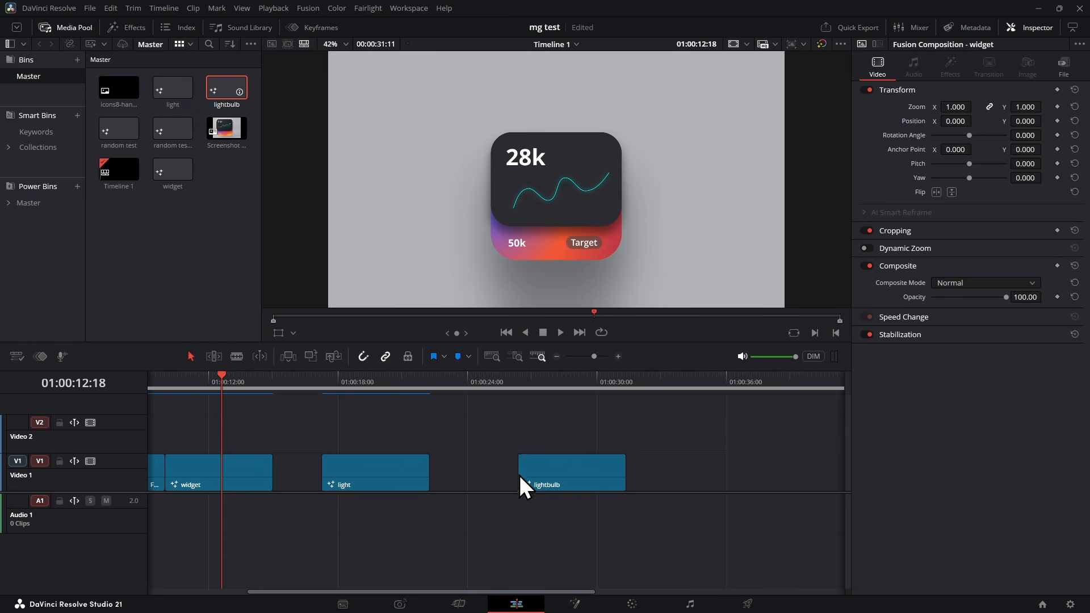
right_click(574, 462)
click(698, 388)
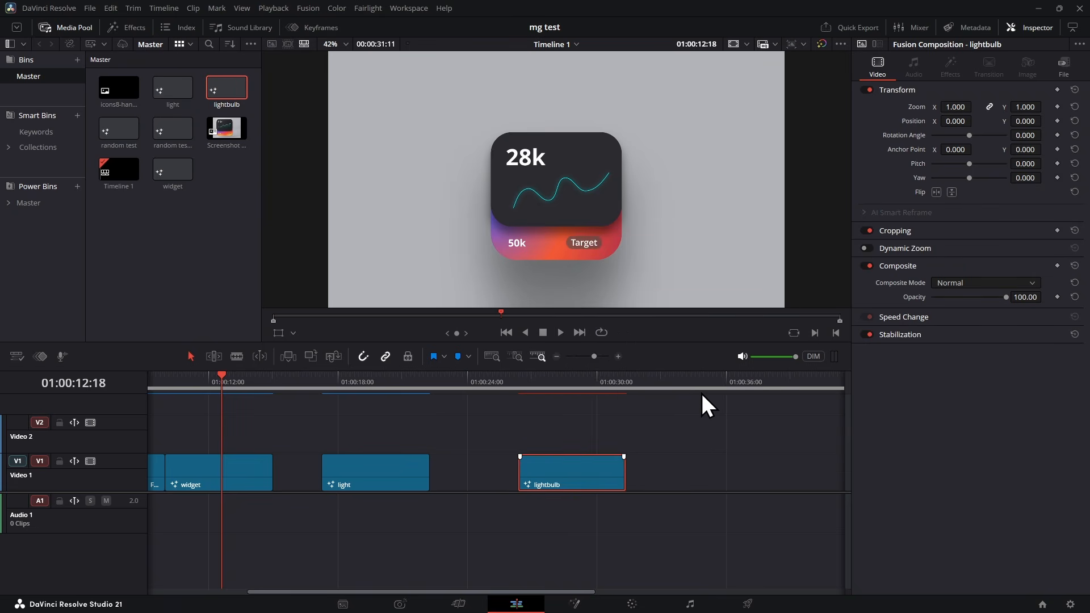
- Add a Background node to the composition and connect it to MediaOut1
drag(490, 421, 548, 479)
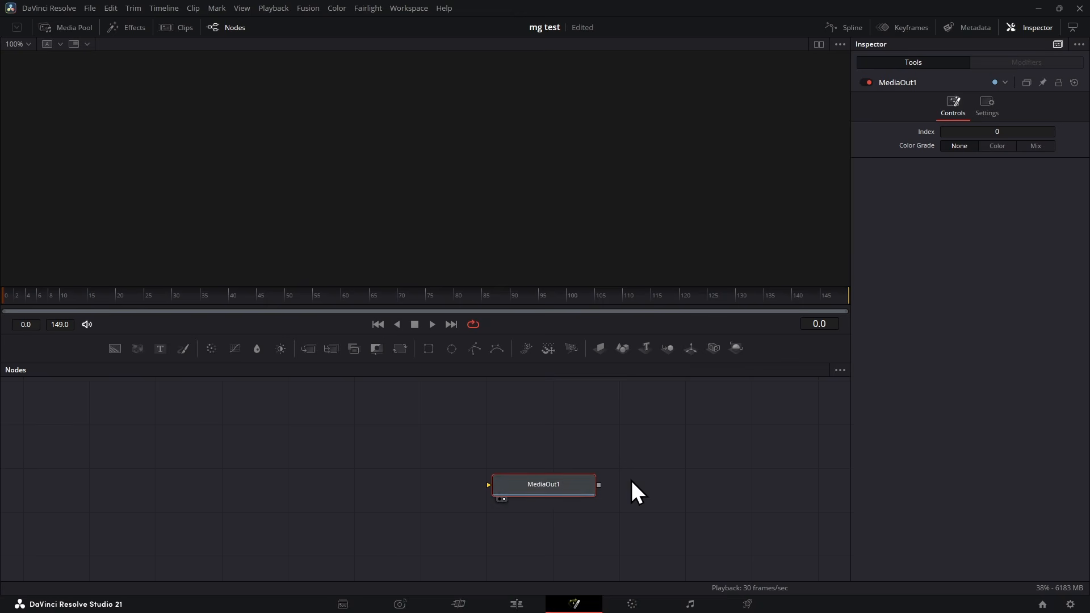
drag(116, 360, 643, 533)
drag(642, 534, 663, 532)
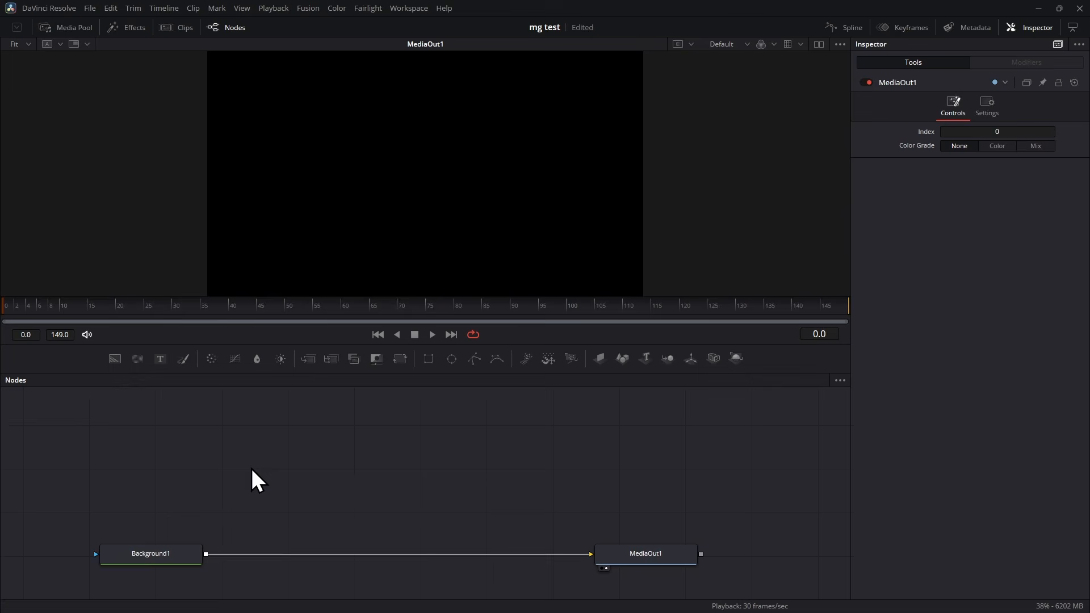
- Merge a second Background node over Background1 and mask it with an Ellipse
click(149, 551)
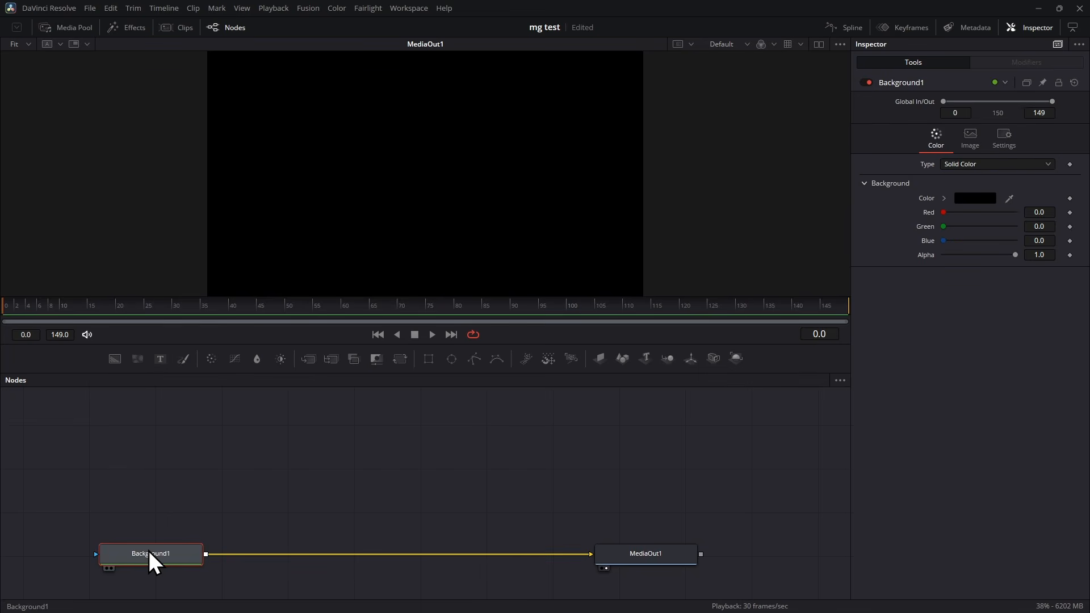
click(114, 365)
drag(165, 546, 279, 419)
drag(298, 566, 291, 522)
scroll(341, 491, up, 1)
click(288, 483)
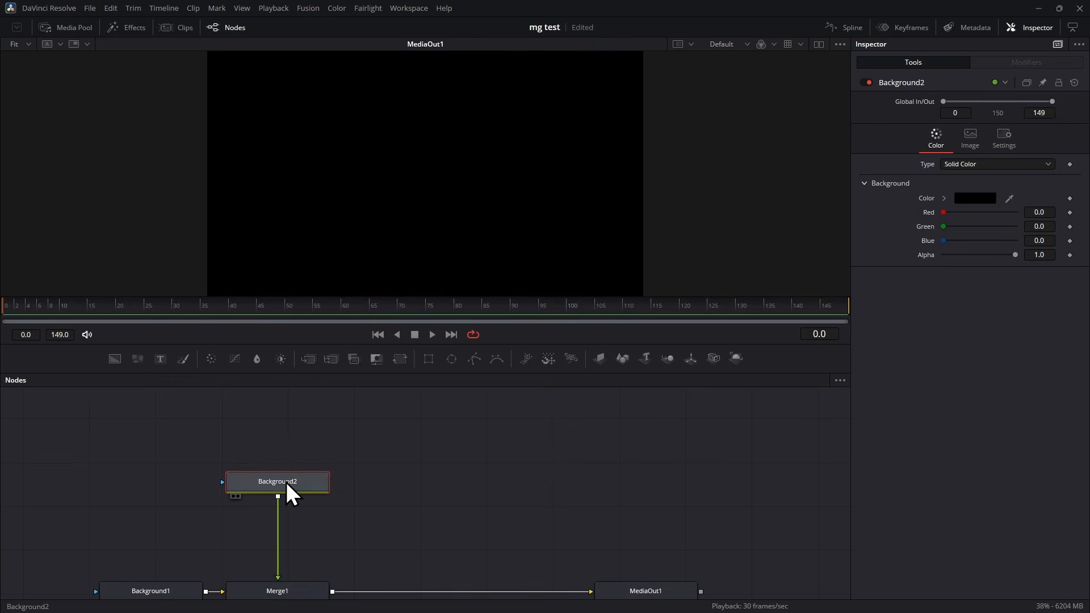
click(448, 362)
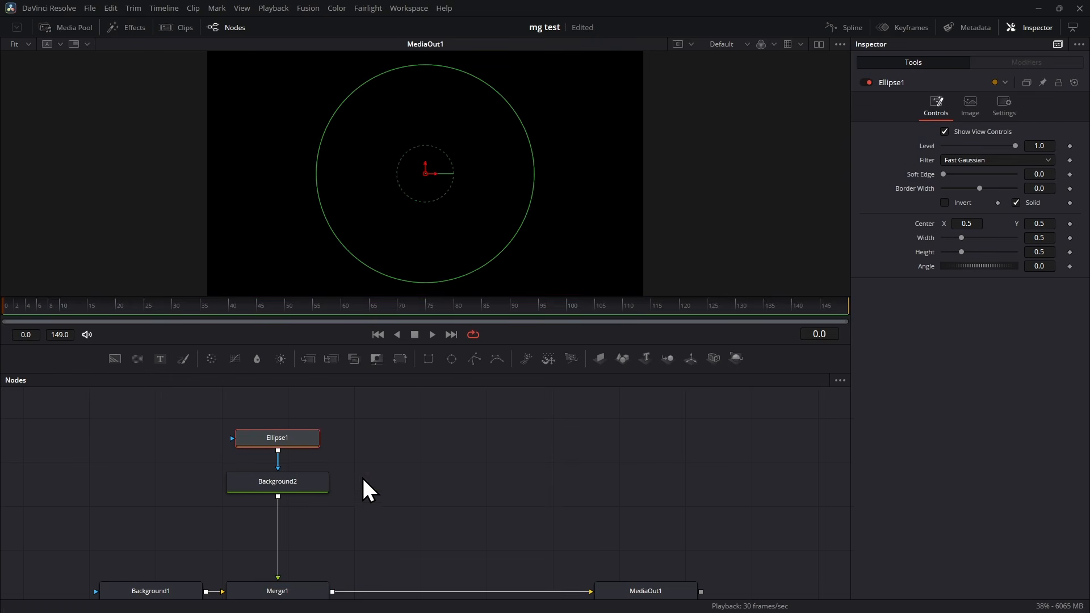
- Color Background2 magenta (#ff00ff) and shrink its ellipse mask to a small circle at the frame's centre
click(301, 480)
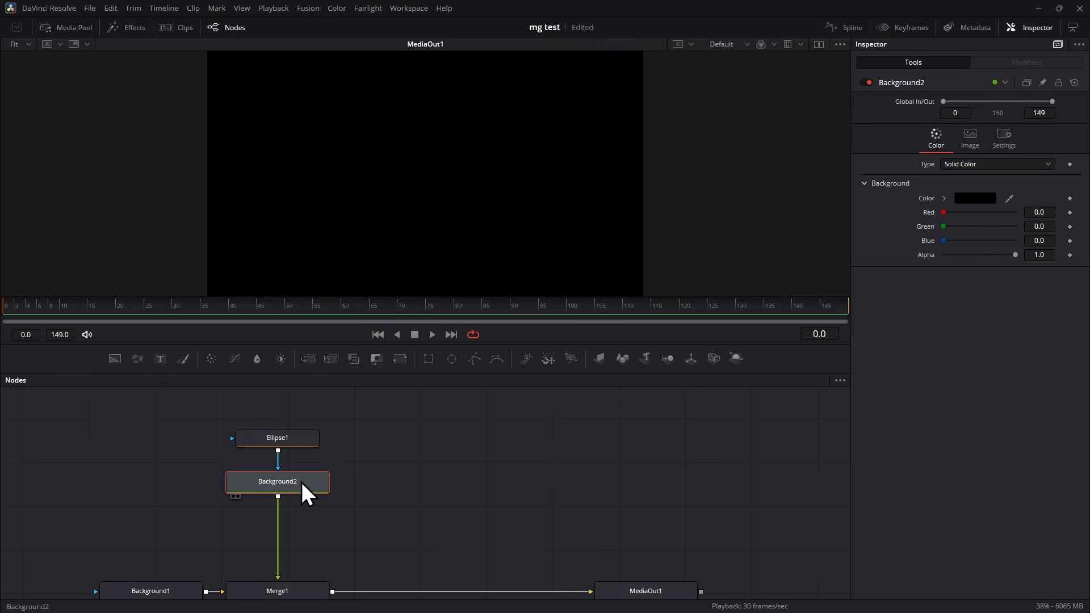
click(974, 198)
drag(597, 205, 649, 251)
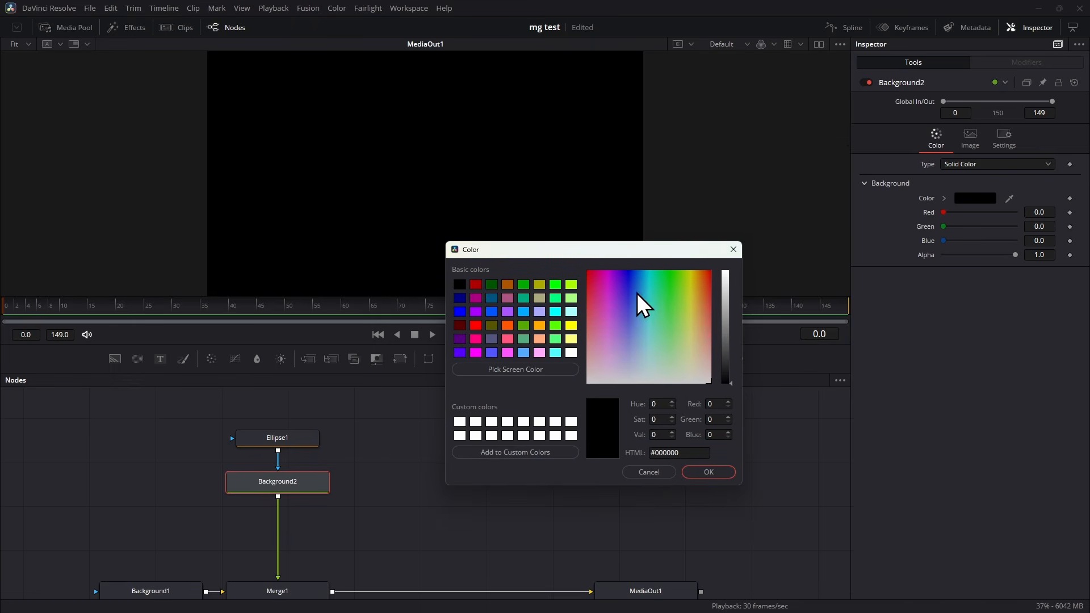
drag(612, 289, 609, 298)
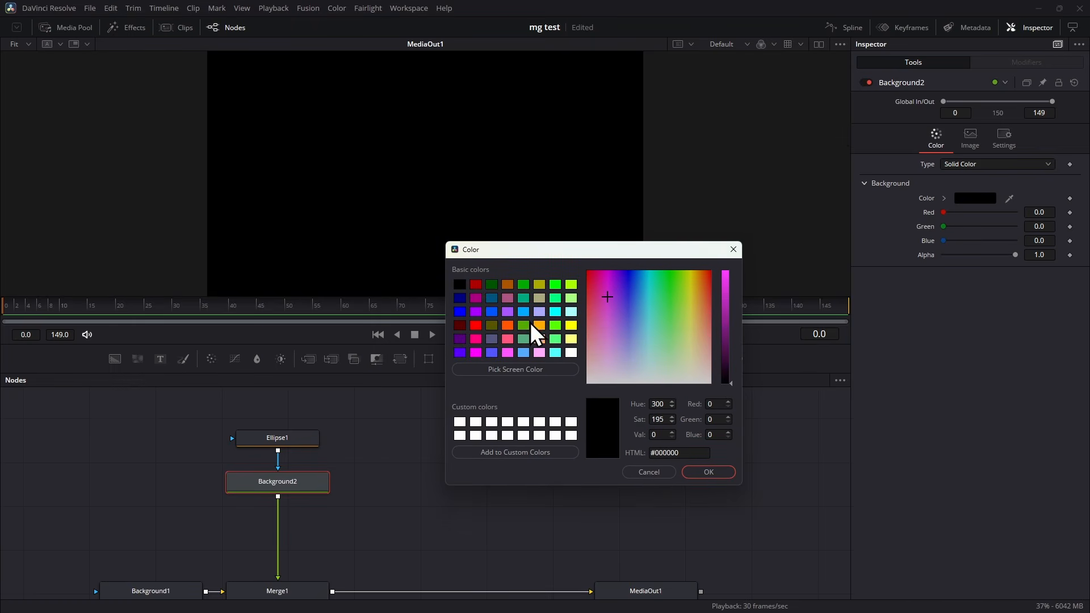
click(475, 353)
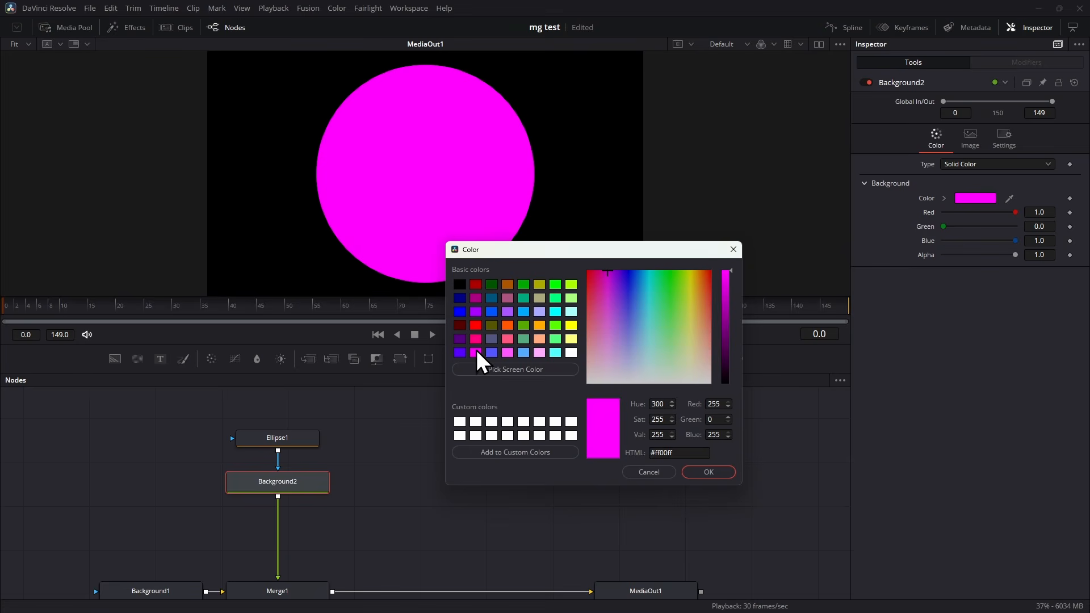
click(710, 472)
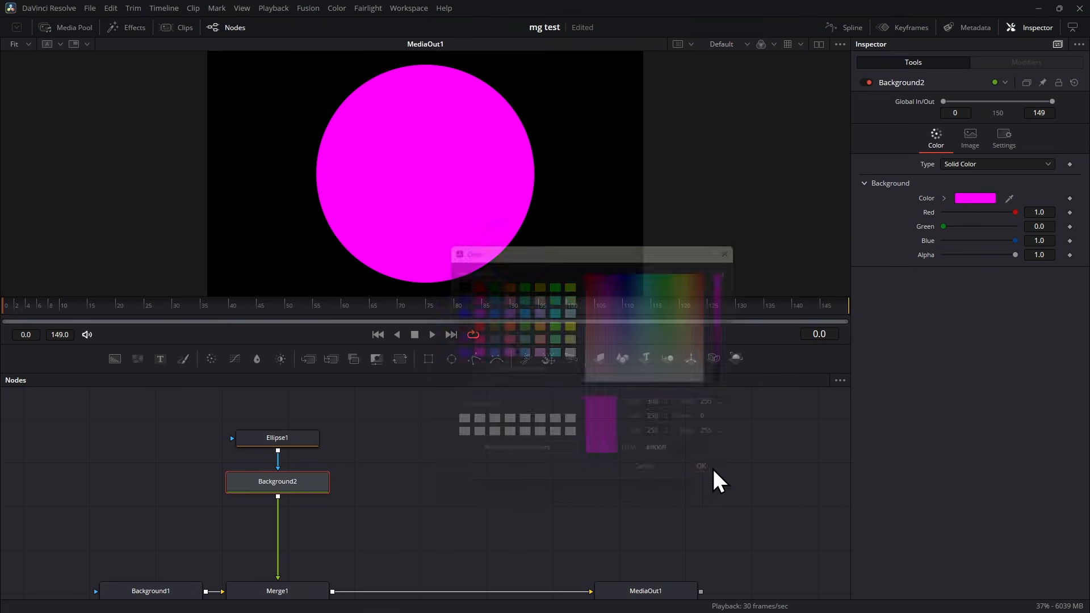
click(295, 437)
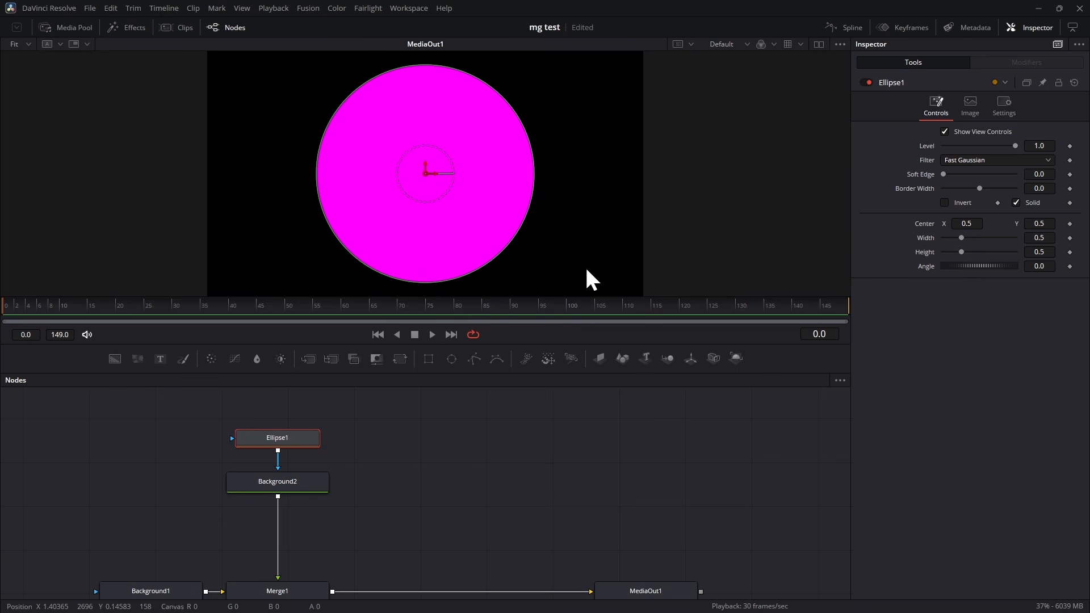
drag(494, 265, 453, 182)
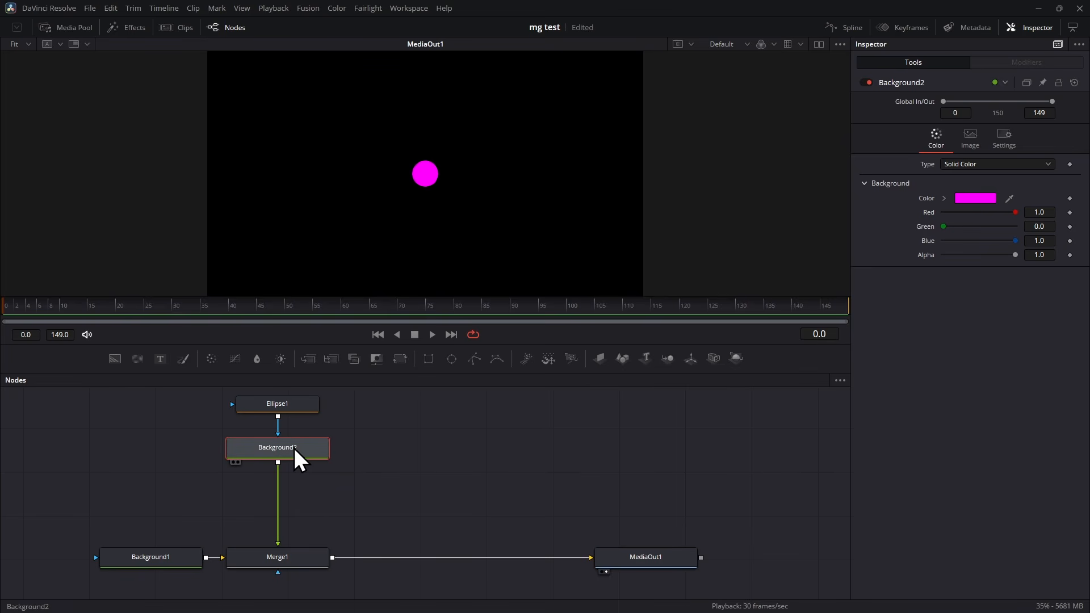
- Duplicate Background2, merge the copy over the circle, and arrange it beside the new merge node
key(ctrl+c)
click(392, 444)
key(ctrl+v)
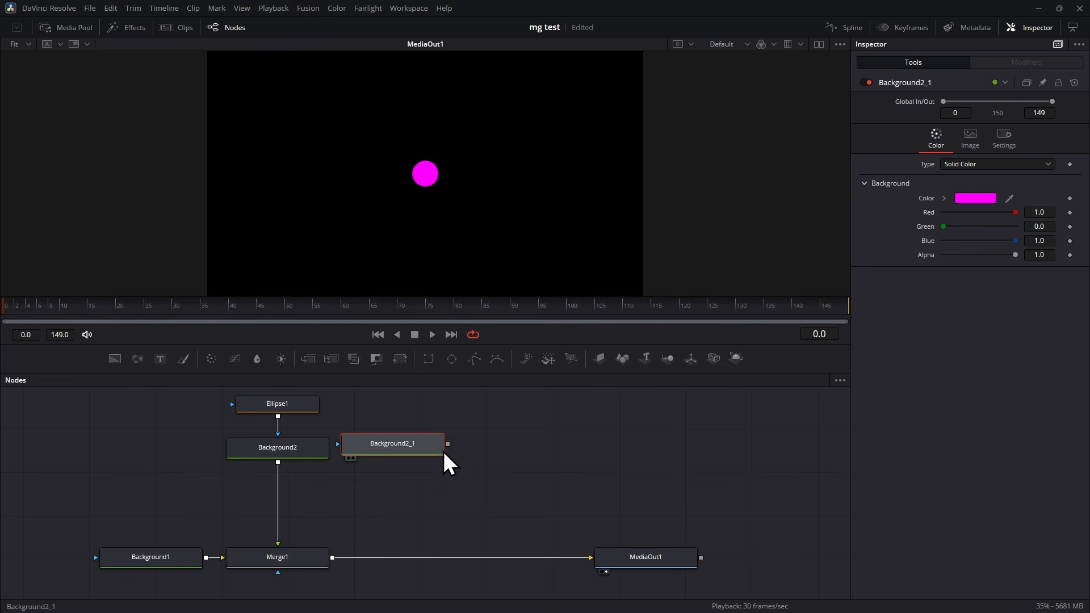
drag(448, 444, 279, 464)
drag(427, 448, 305, 488)
drag(396, 446, 461, 482)
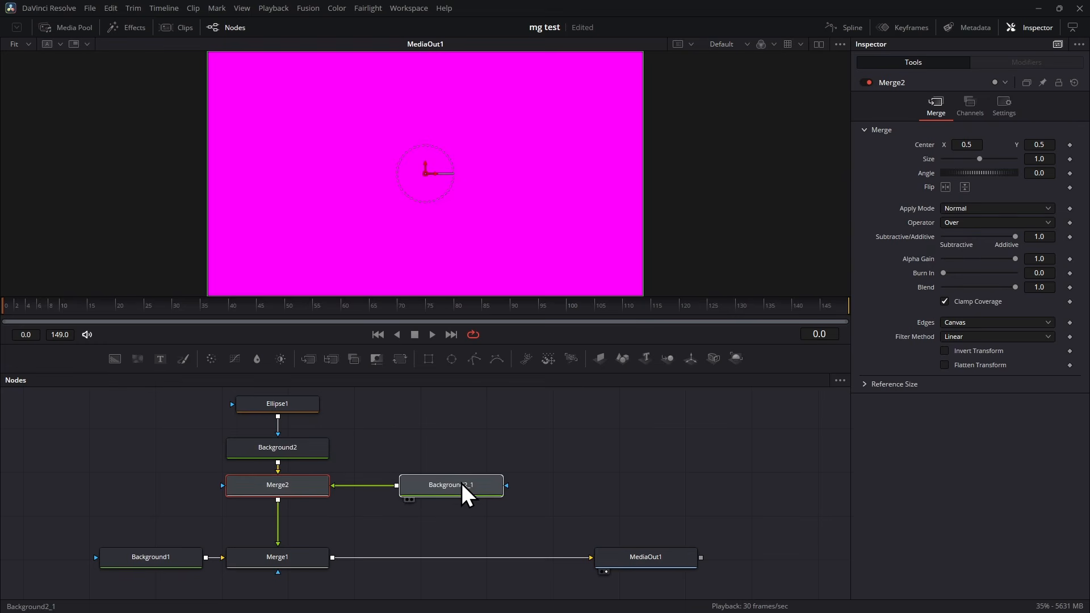
- Mask the duplicated background with a Polygon drawn as a straight vertical line from near the frame's top edge to the circle
click(462, 483)
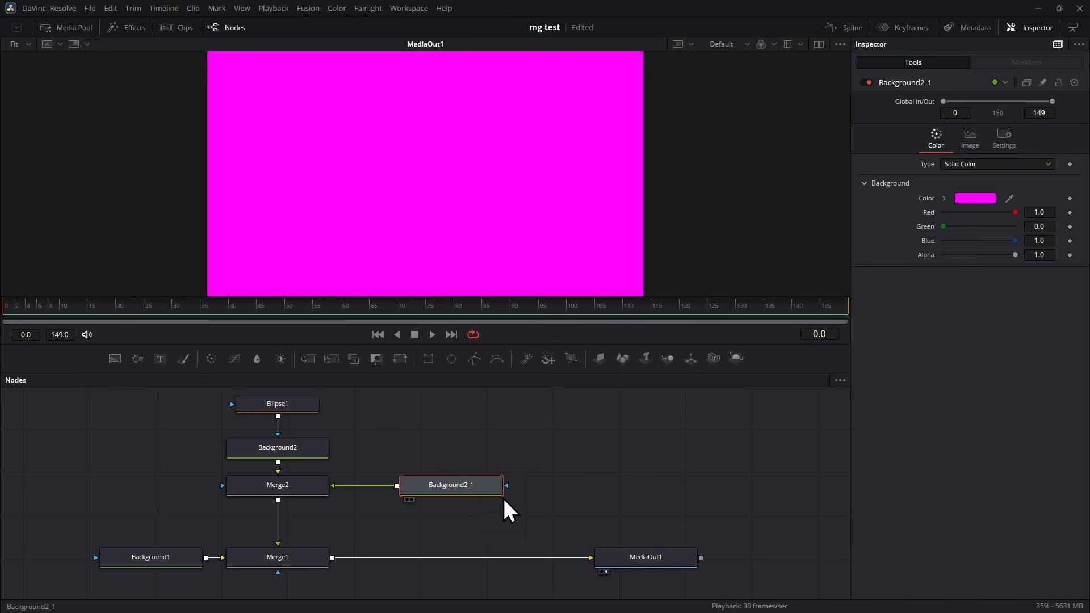
click(476, 359)
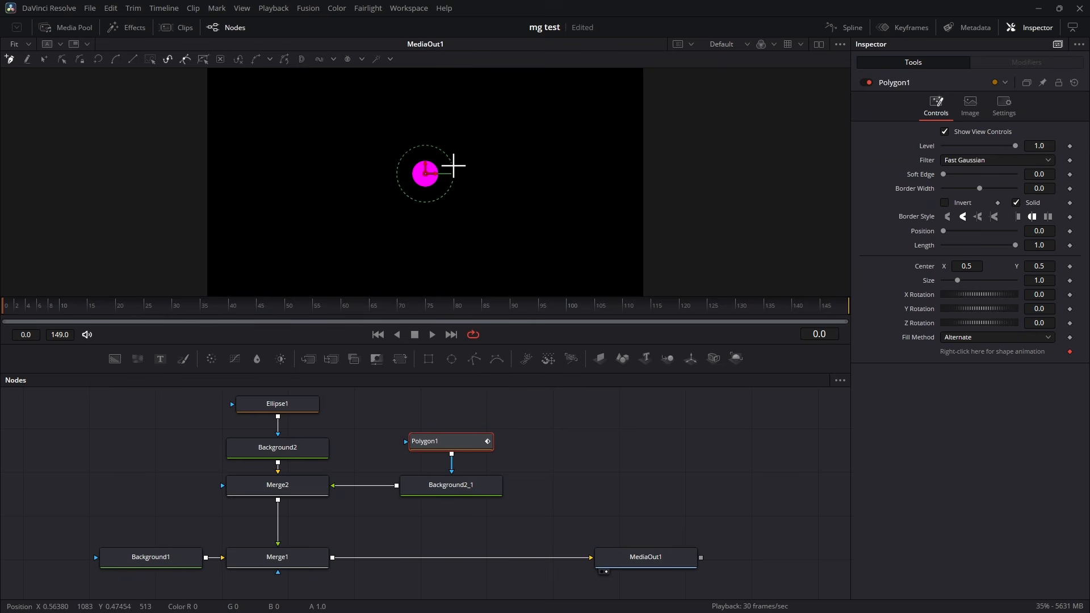
scroll(469, 182, up, 1)
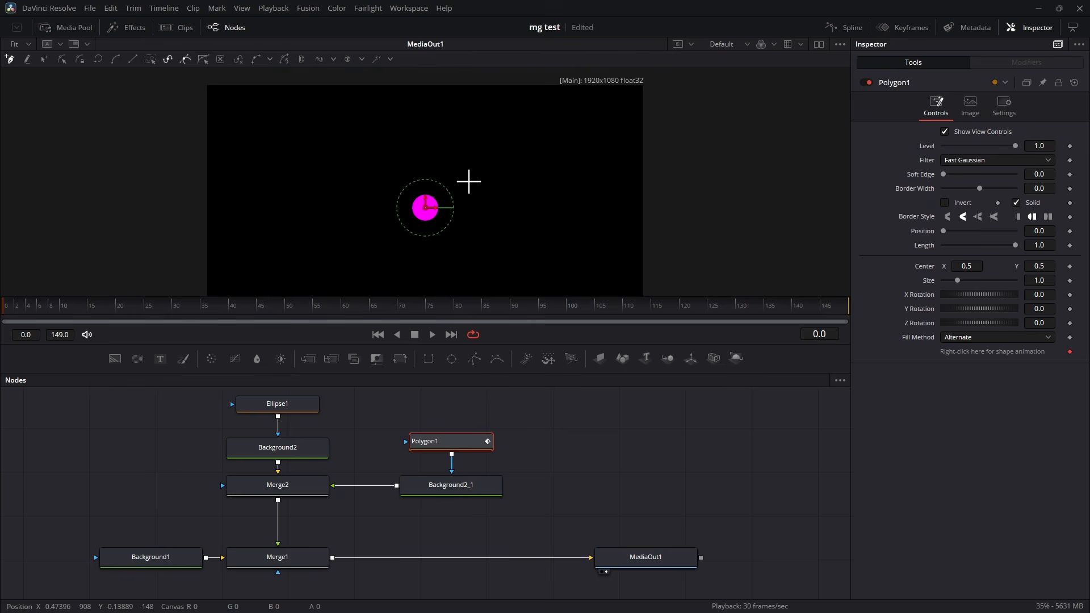
click(425, 92)
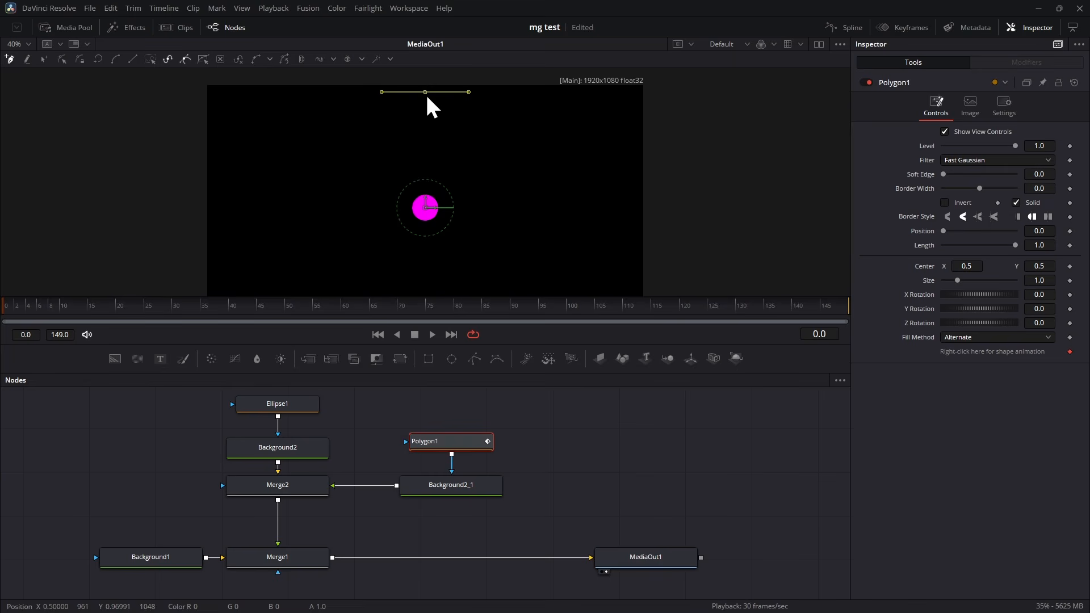
click(425, 200)
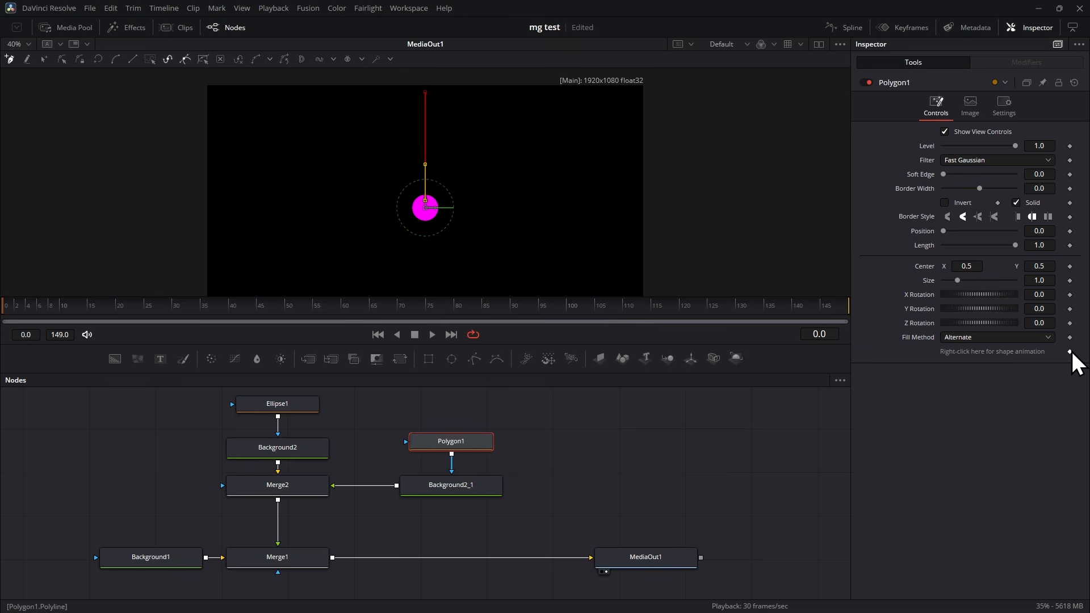
- Remove Polygon1's shape animation and set its border width to 0.0062
right_click(1002, 353)
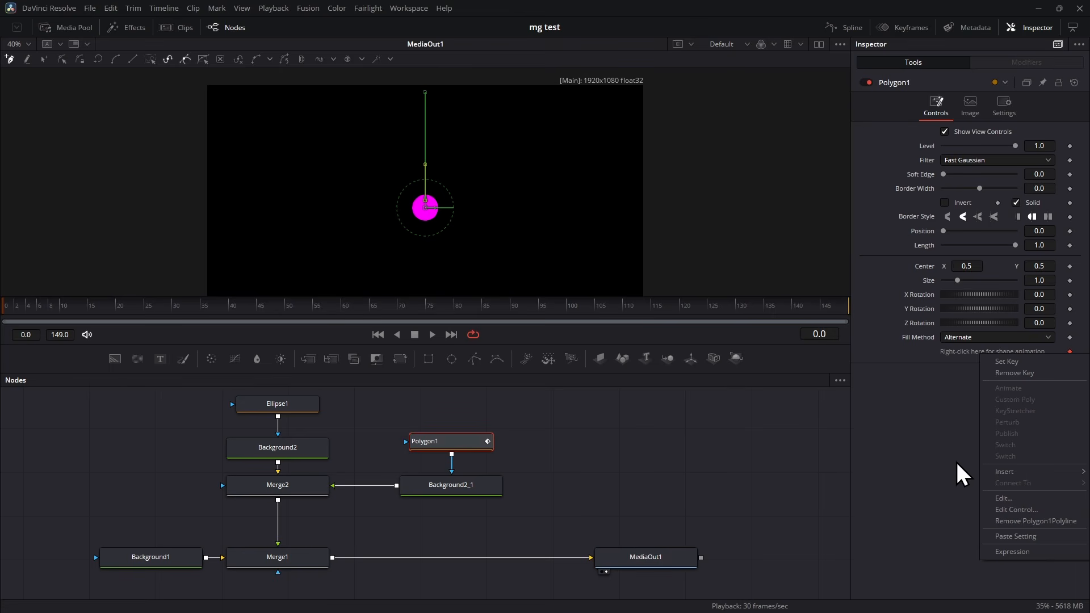
click(1050, 521)
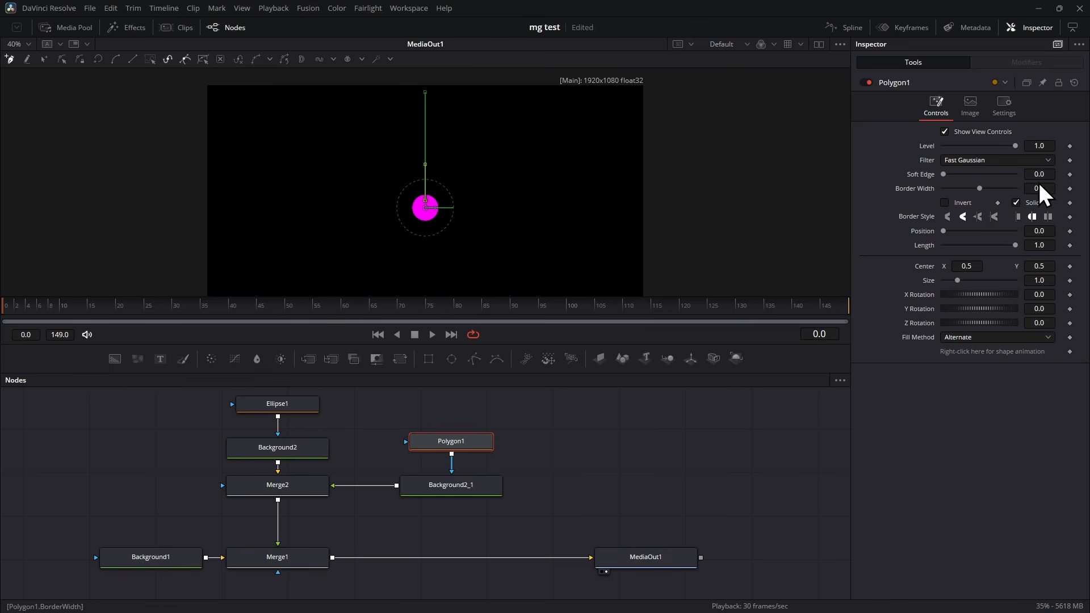
scroll(1037, 188, up, 1)
click(446, 168)
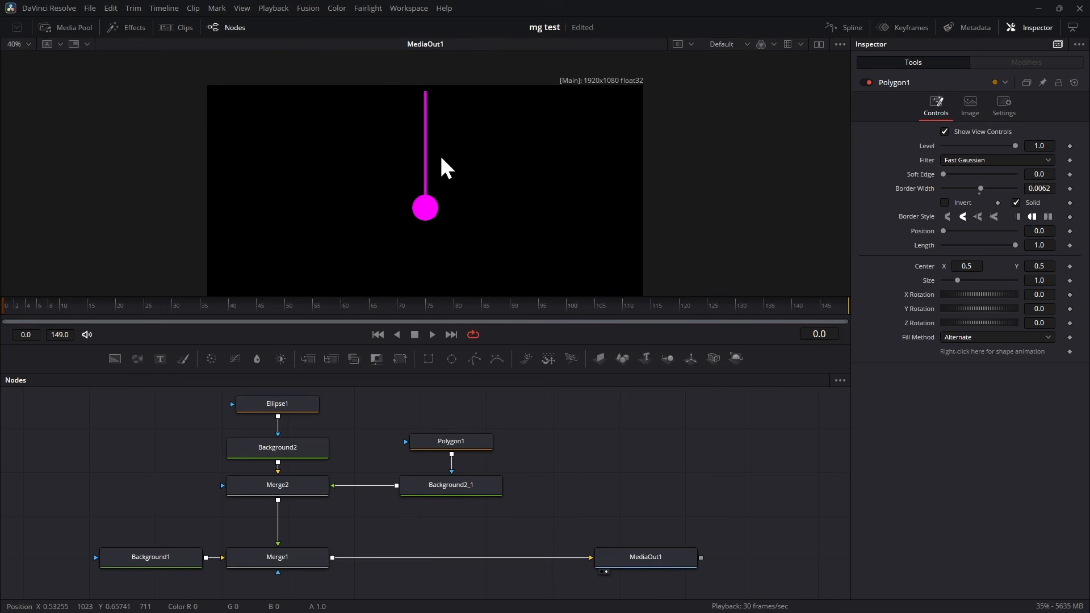
- Move the circle and line nodes further above Merge1 and add a Transform node after Merge2
drag(206, 398, 566, 547)
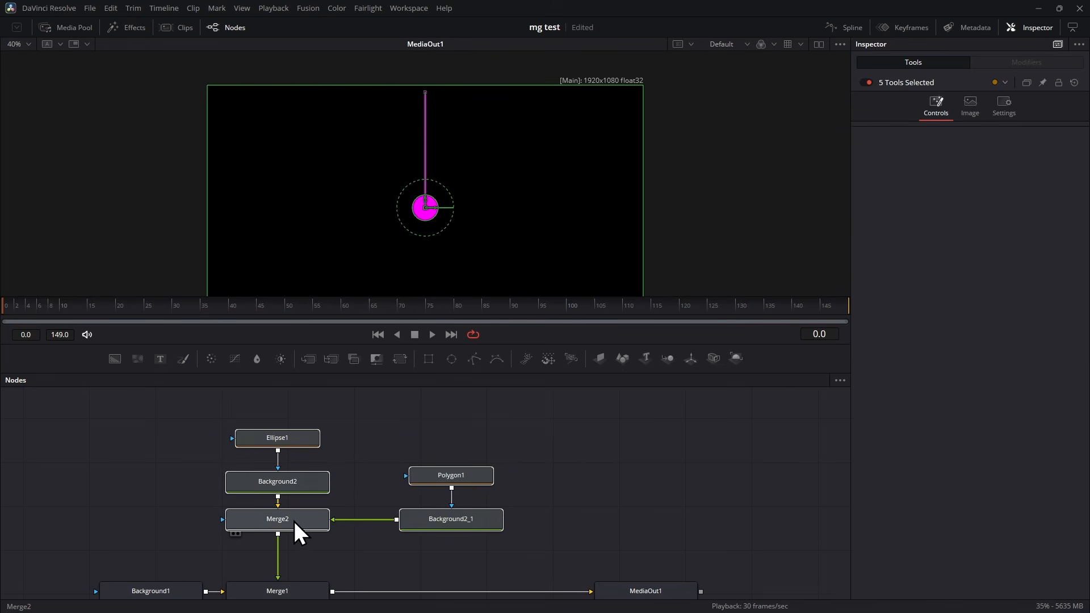
drag(293, 518, 284, 423)
click(306, 437)
click(298, 418)
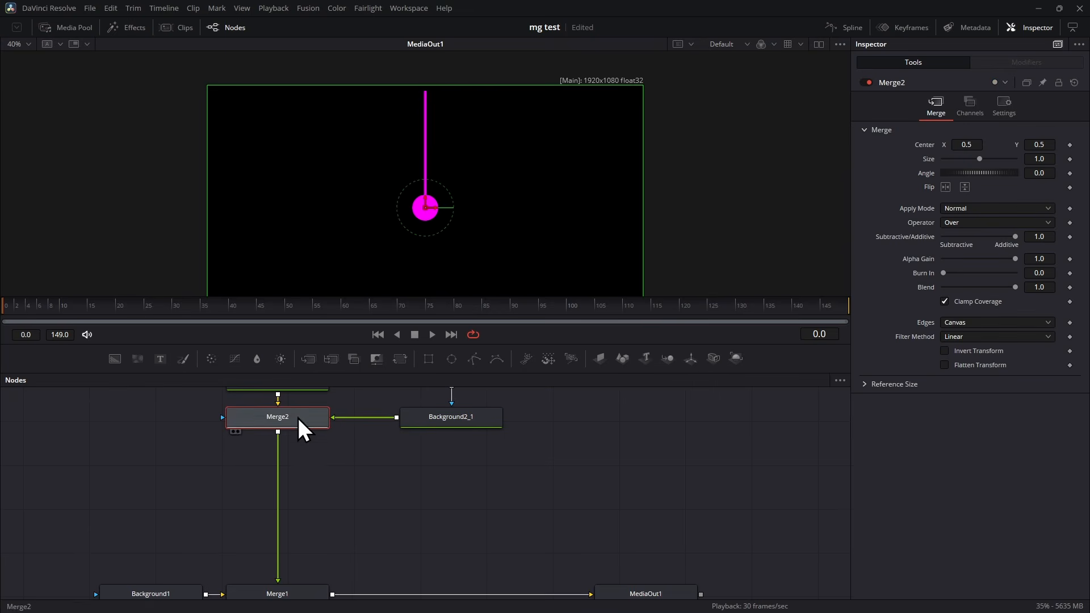
click(400, 359)
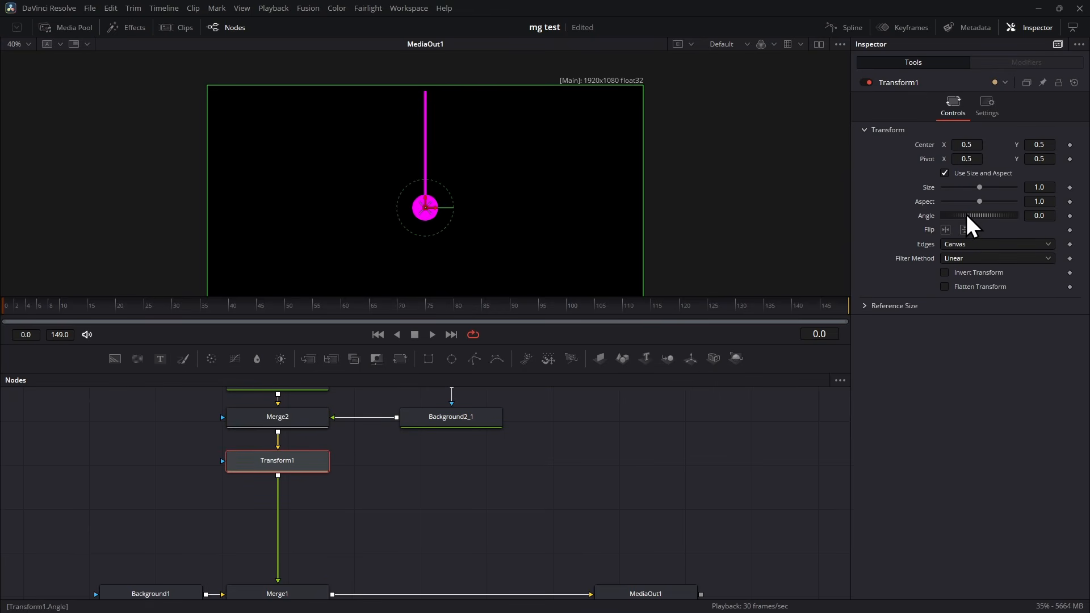
- Try rotating the circle and line to 44.3 degrees with Transform1 and reset the angle
mouse_move(965, 212)
mouse_down()
mouse_move(979, 210)
mouse_move(955, 210)
mouse_move(976, 203)
mouse_up()
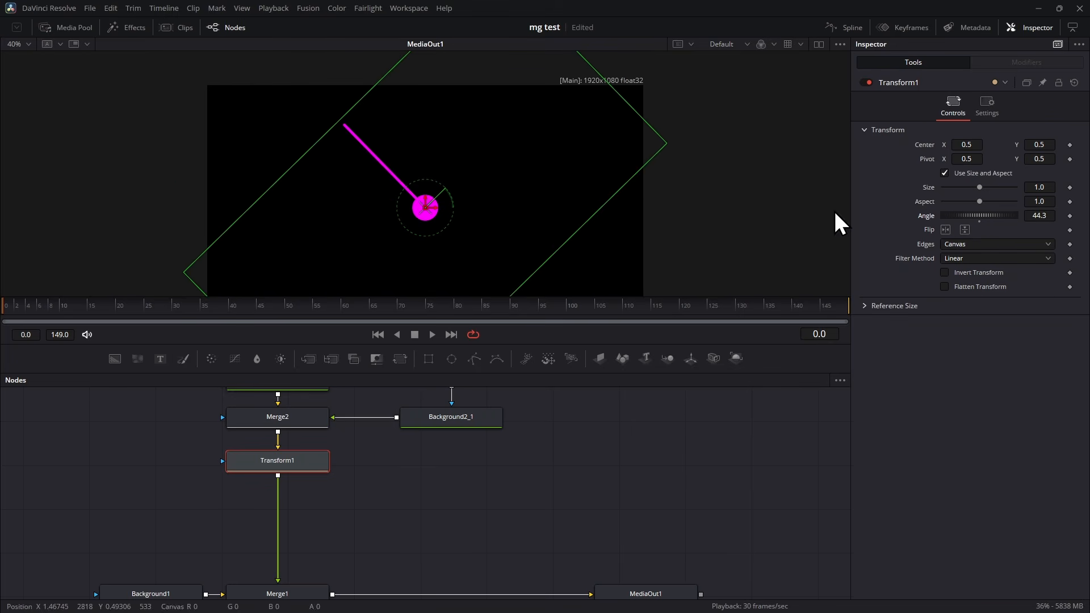
double_click(932, 216)
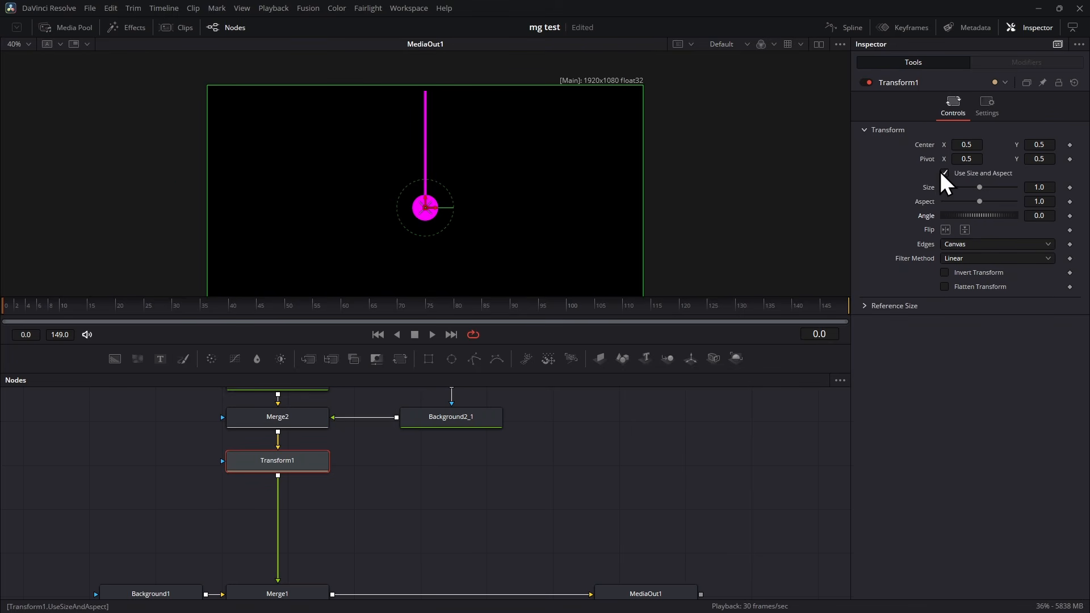
scroll(420, 207, up, 2)
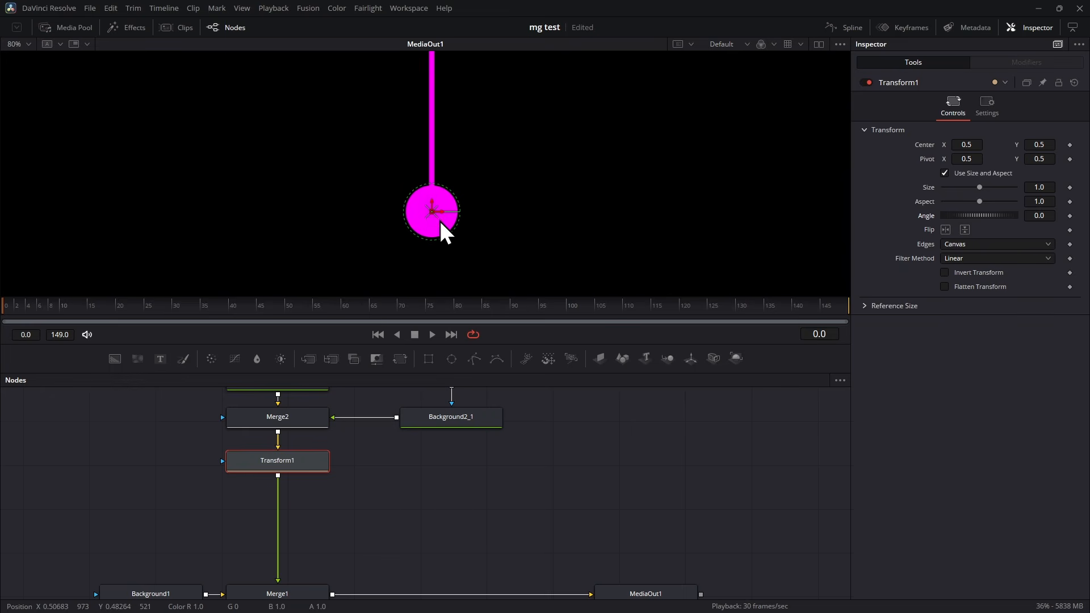
- Set Transform1's pivot Y to 0.973 so the pivot sits at the line's upper end
scroll(407, 102, up, 2)
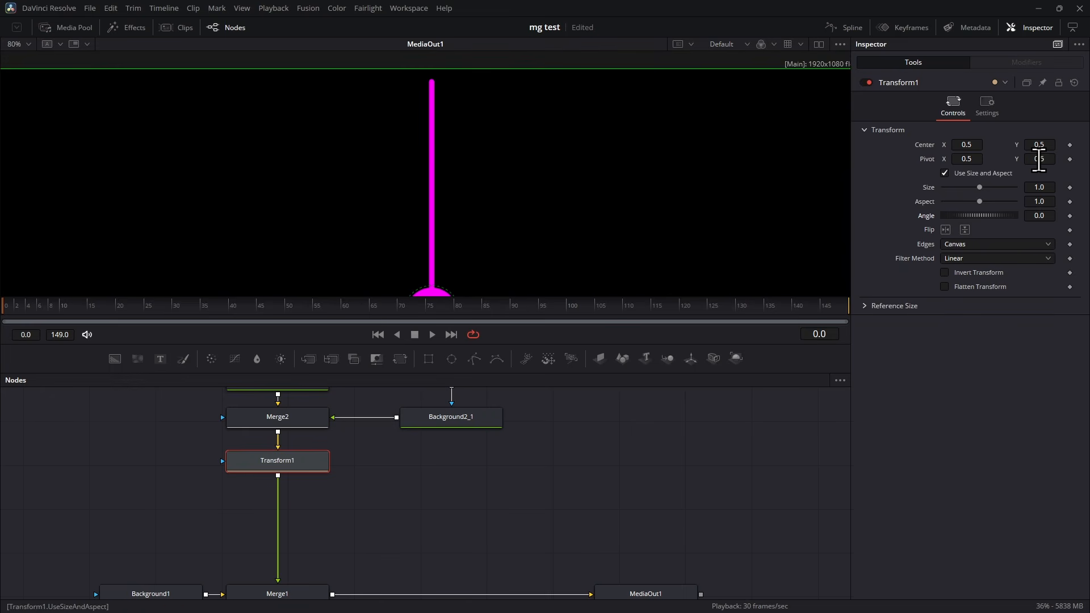
scroll(1040, 160, down, 1)
drag(1037, 159, 1073, 160)
scroll(415, 170, up, 2)
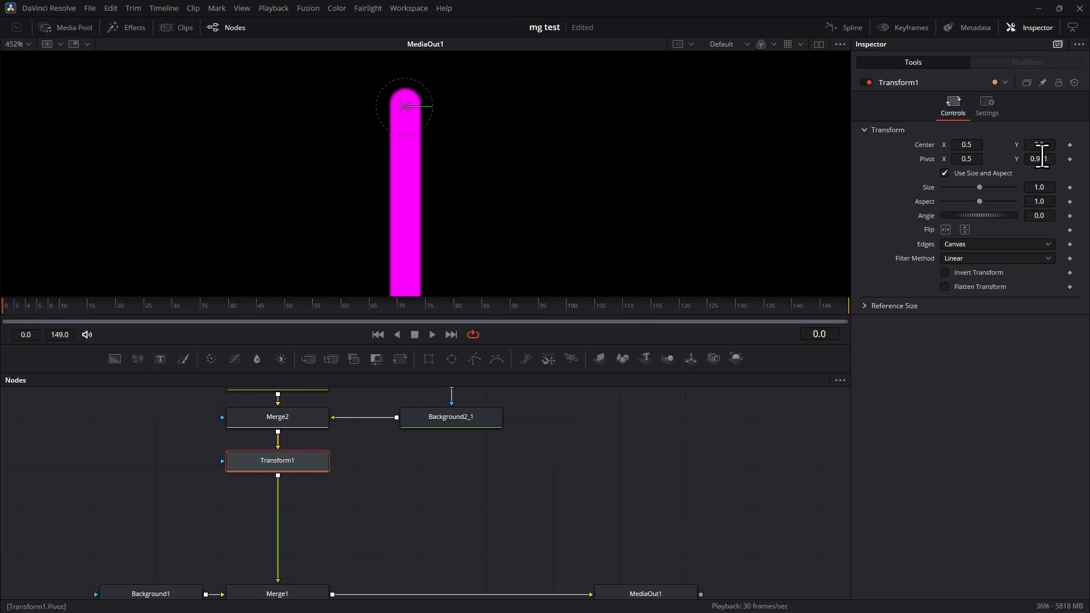
drag(1042, 160, 1045, 160)
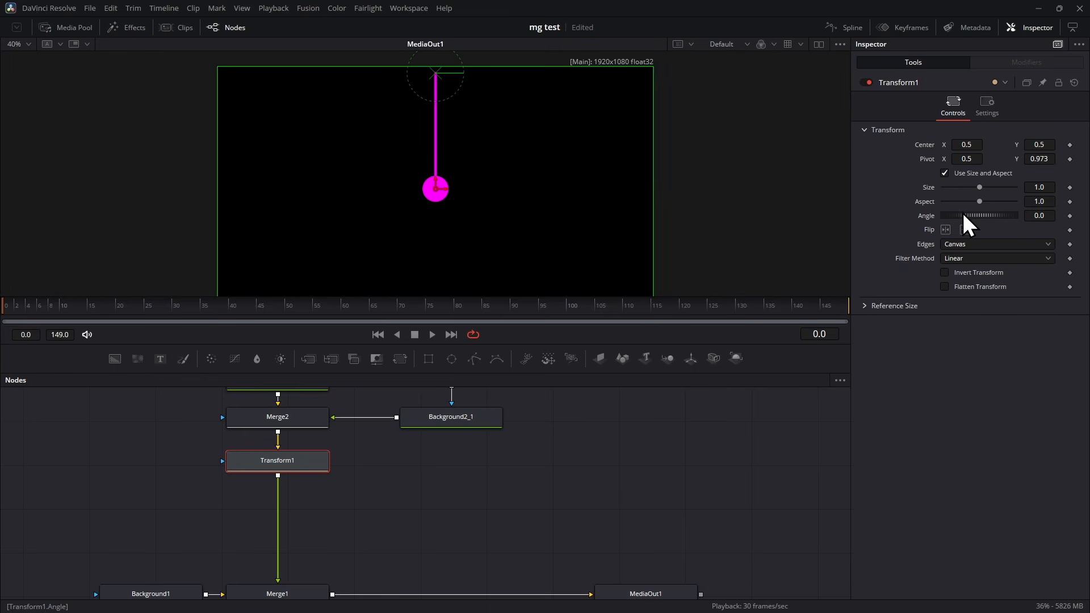
- Test Transform1's rotation and reset the angle, and raise the lamp by setting center Y to 0.547
mouse_move(962, 210)
mouse_down()
mouse_move(971, 209)
mouse_move(952, 216)
mouse_move(972, 210)
mouse_move(962, 217)
mouse_up()
double_click(943, 217)
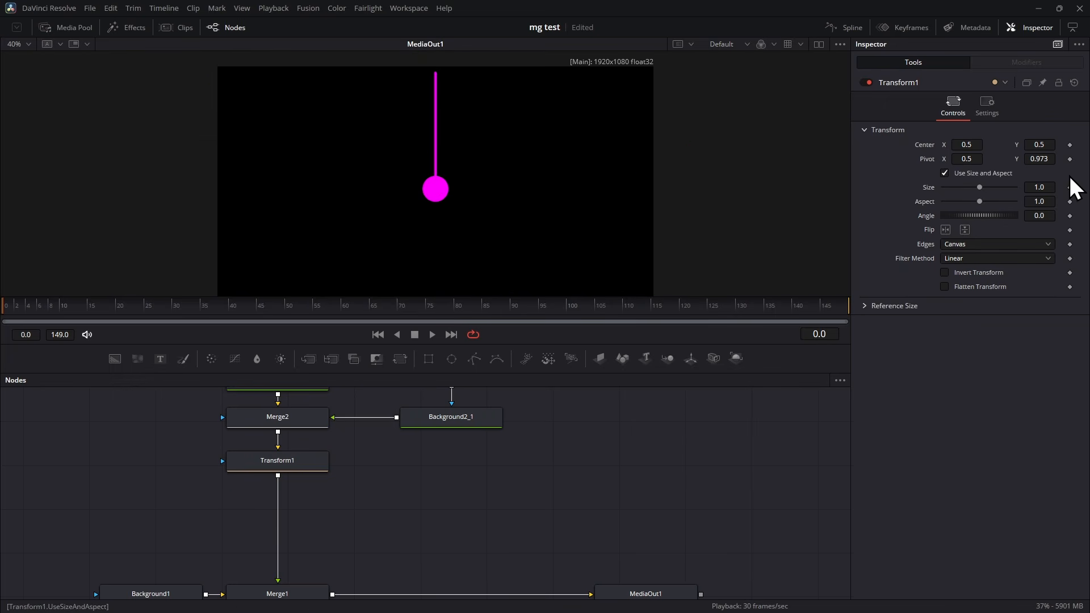
drag(1042, 146, 1069, 145)
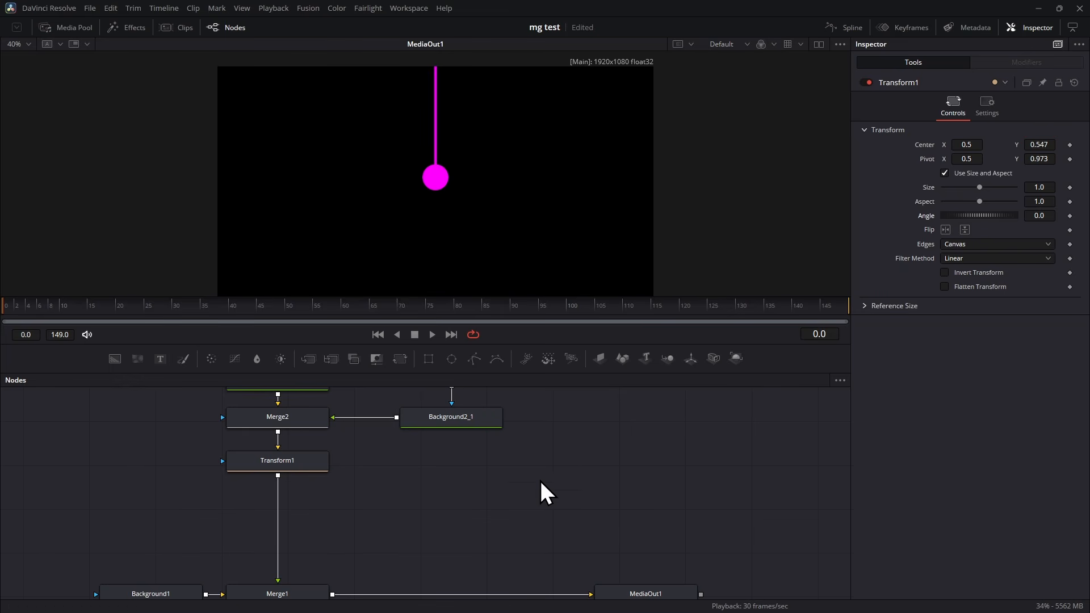
- Add a Text node merged after Transform1 and place it beside the new merge node
click(298, 463)
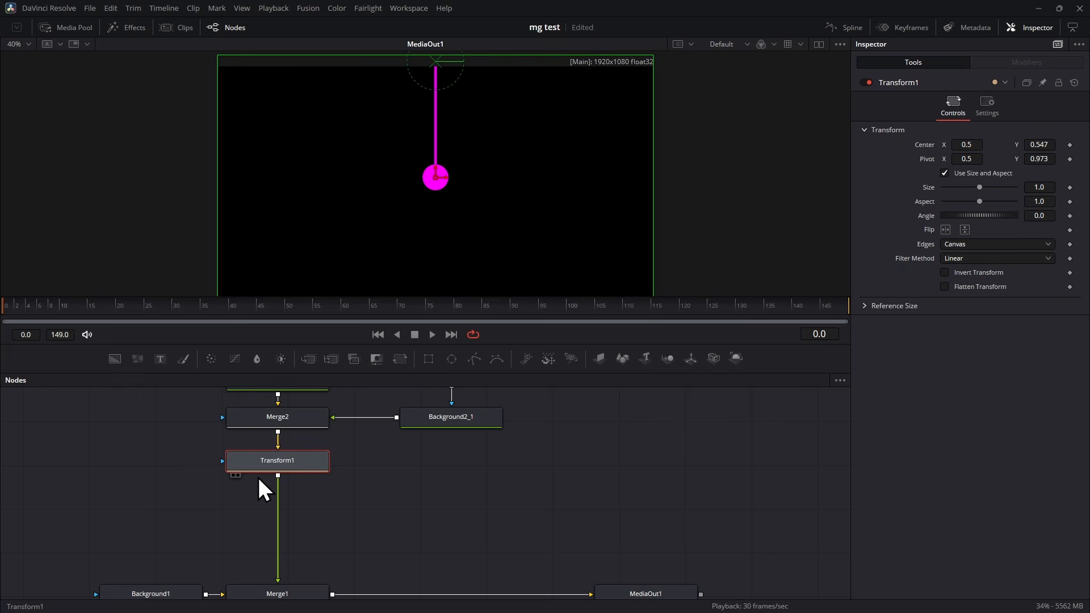
click(159, 358)
drag(605, 506, 287, 516)
drag(447, 505, 490, 514)
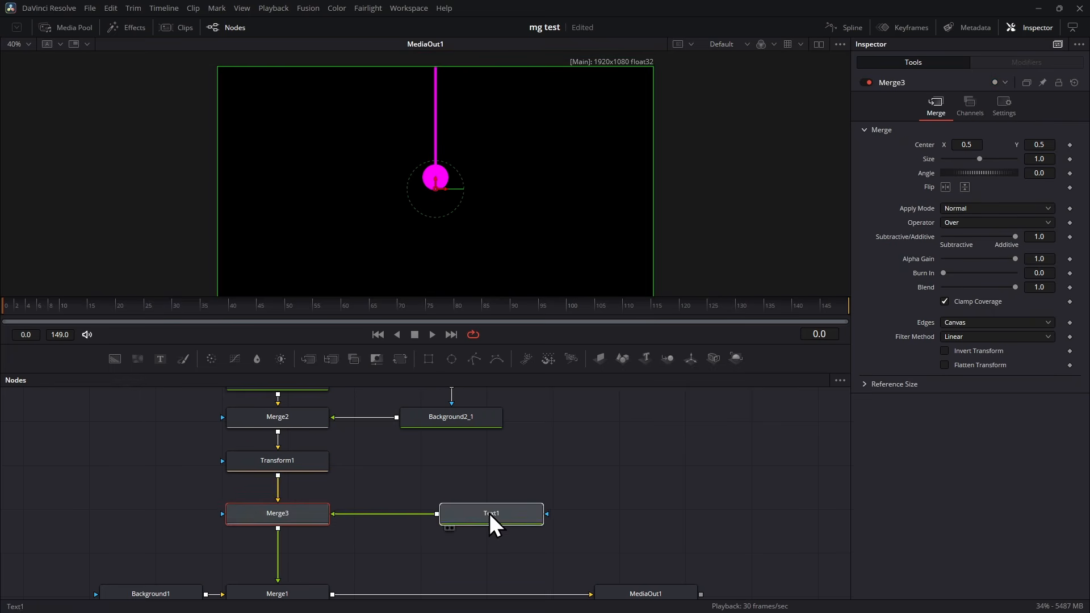
- Enter DAVINCI as the text in Open Sans Extrabold with a size of 0.3128
click(954, 191)
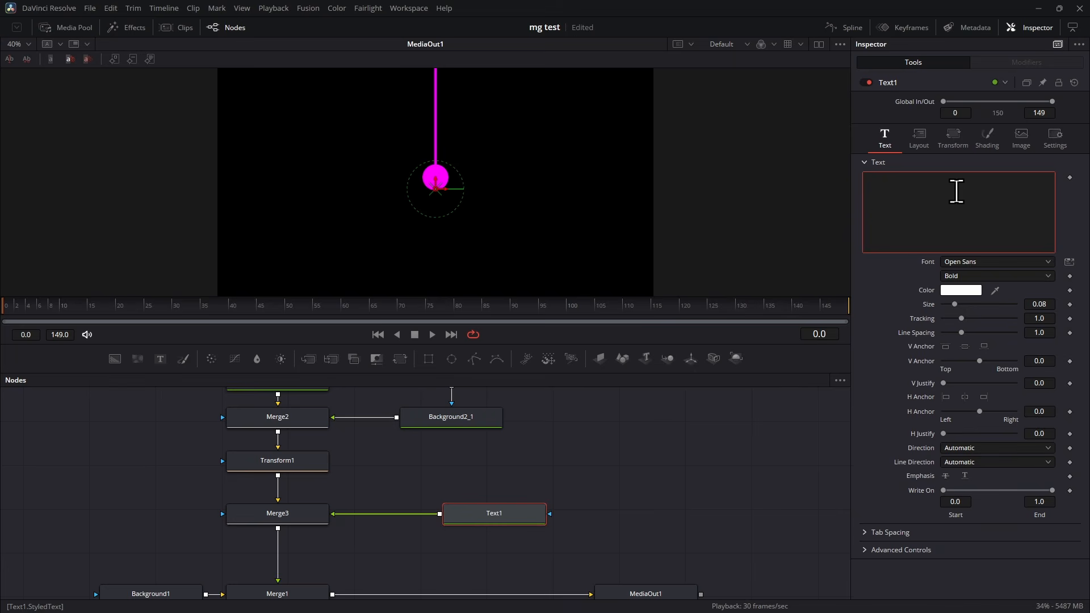
text(DAVINCI)
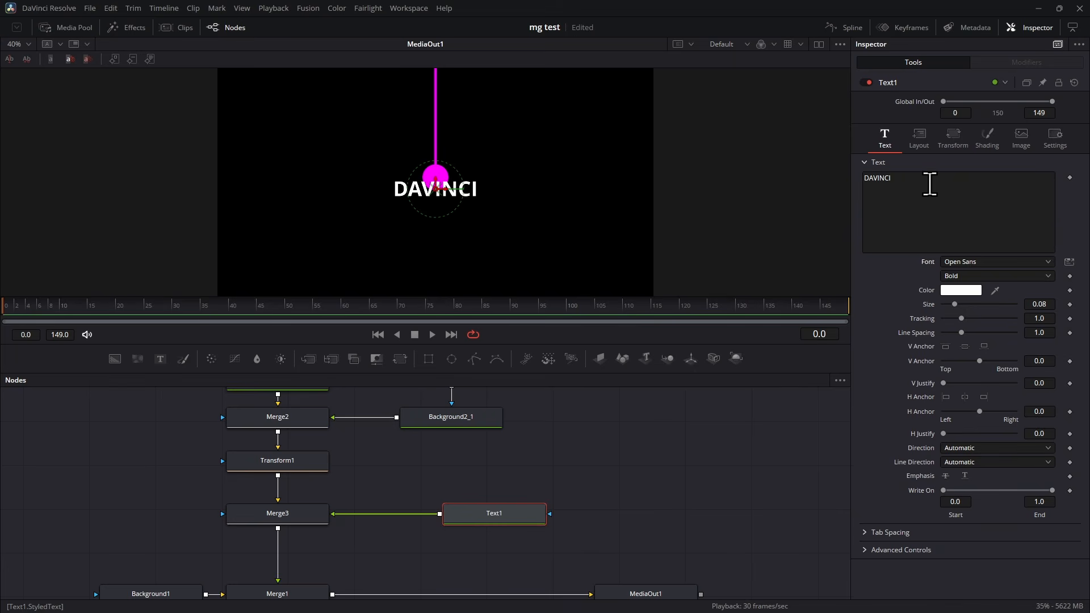
click(1041, 273)
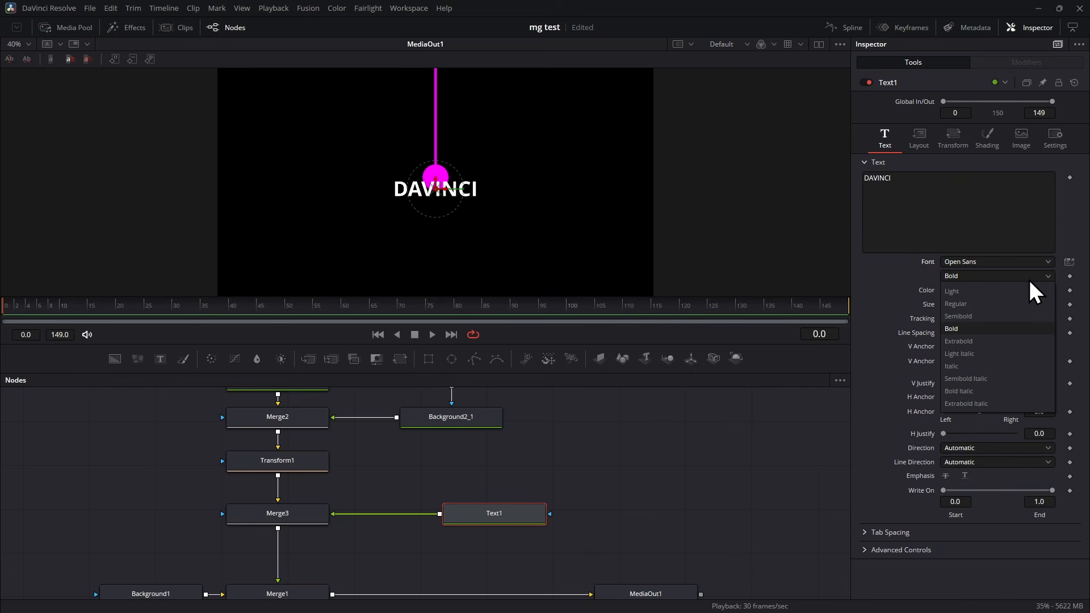
click(960, 340)
drag(1040, 332, 1055, 307)
double_click(925, 335)
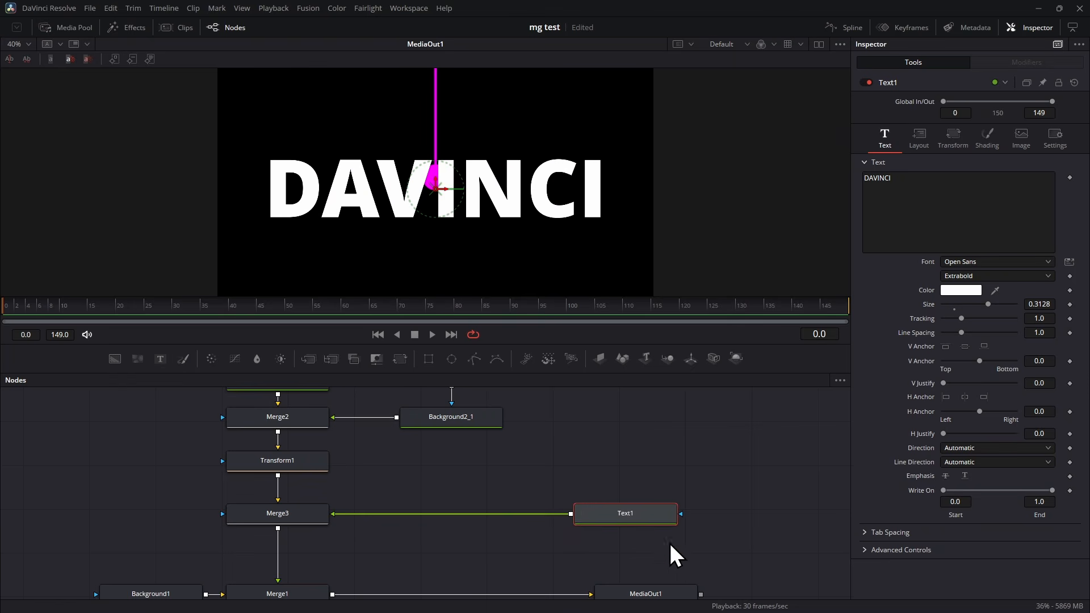
- Add a Transform node after Text1 and lower the DAVINCI text until it sits below the circle
click(399, 359)
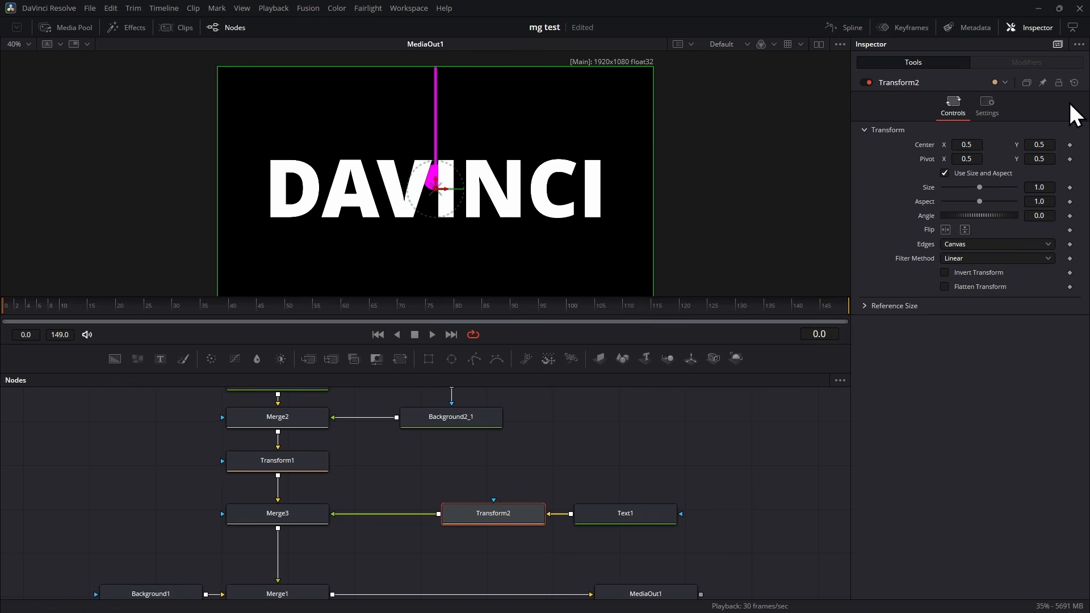
drag(1039, 144, 1005, 145)
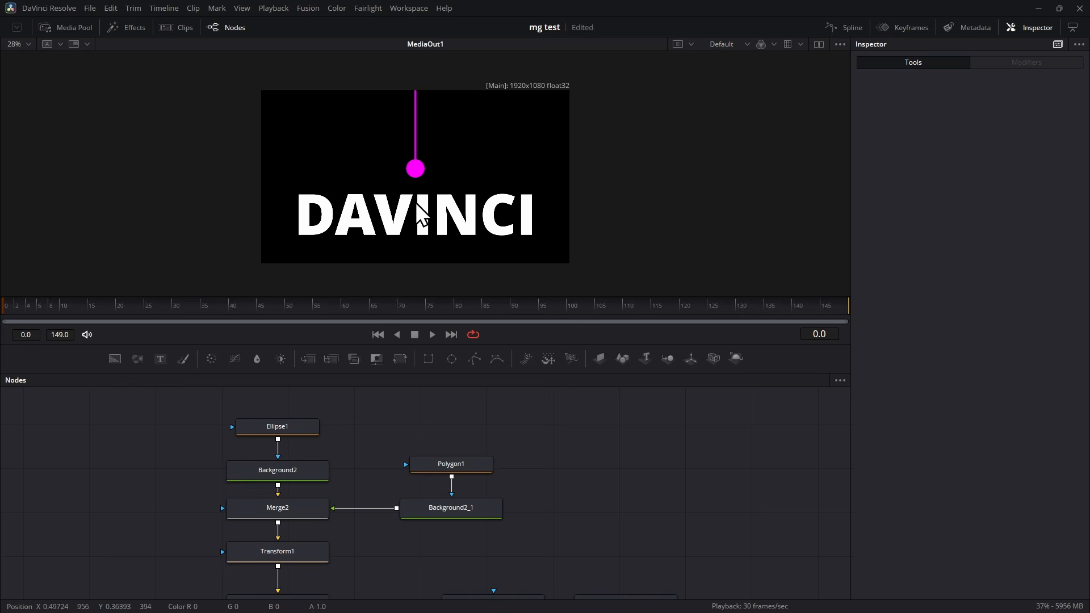
- Move Ellipse1 and Background2 further above Merge2 and add a Soft Glow node after Background2
drag(267, 401, 302, 433)
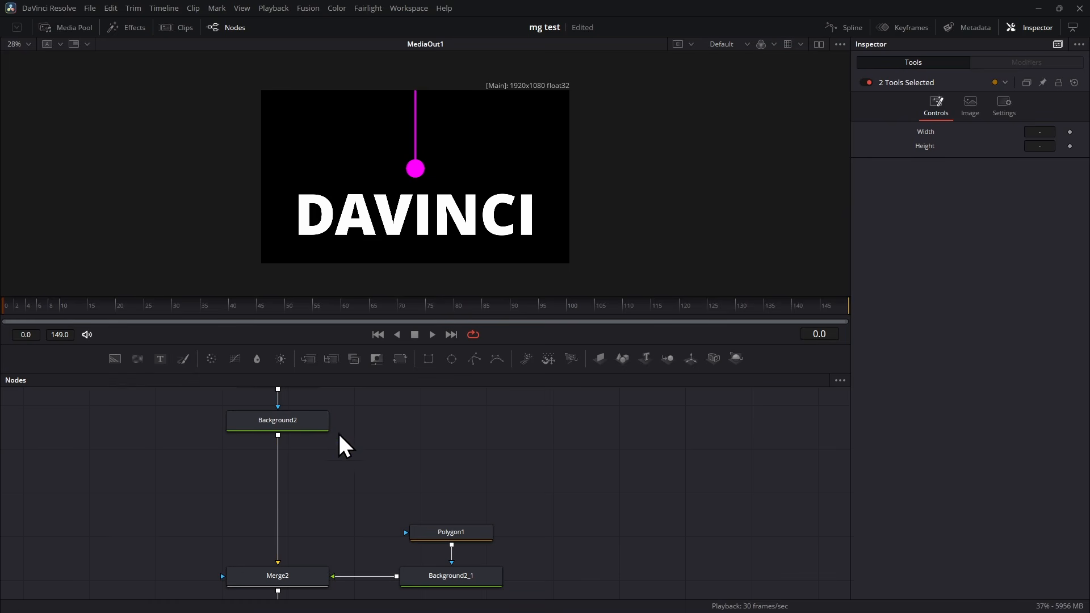
click(312, 421)
key(shift+space)
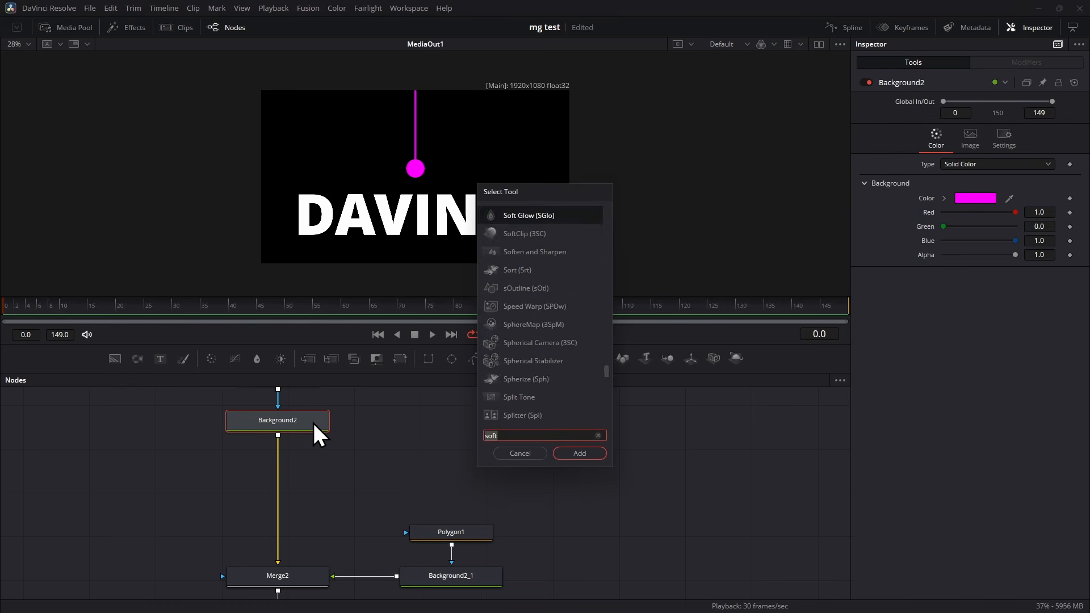
text(soft)
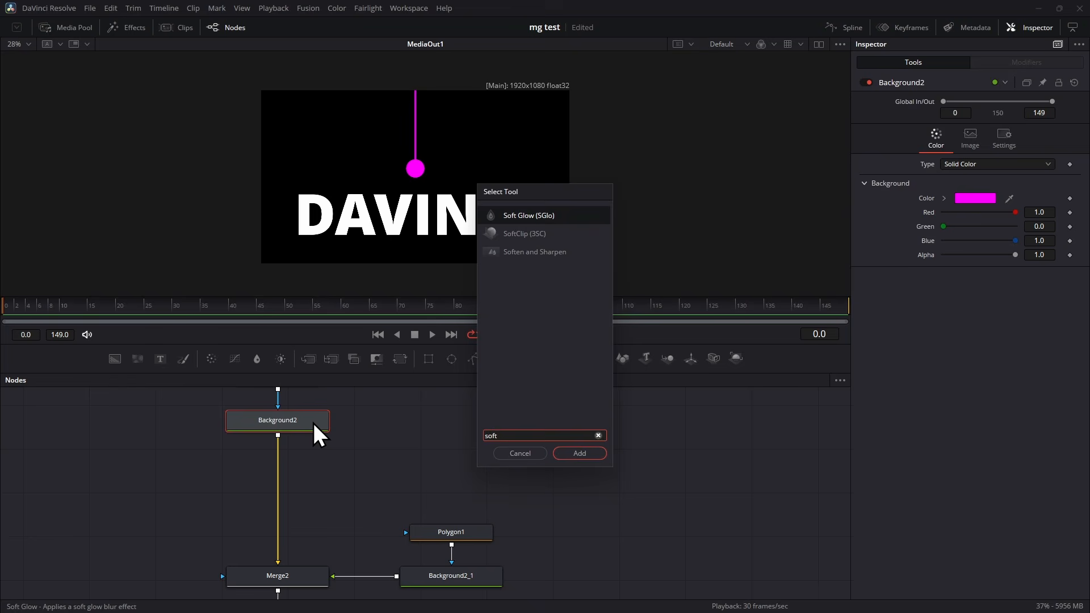
key(Return)
- Set SoftGlow1's gain to 2.953, threshold to 0.291 and glow size to 44.9
drag(974, 176, 988, 172)
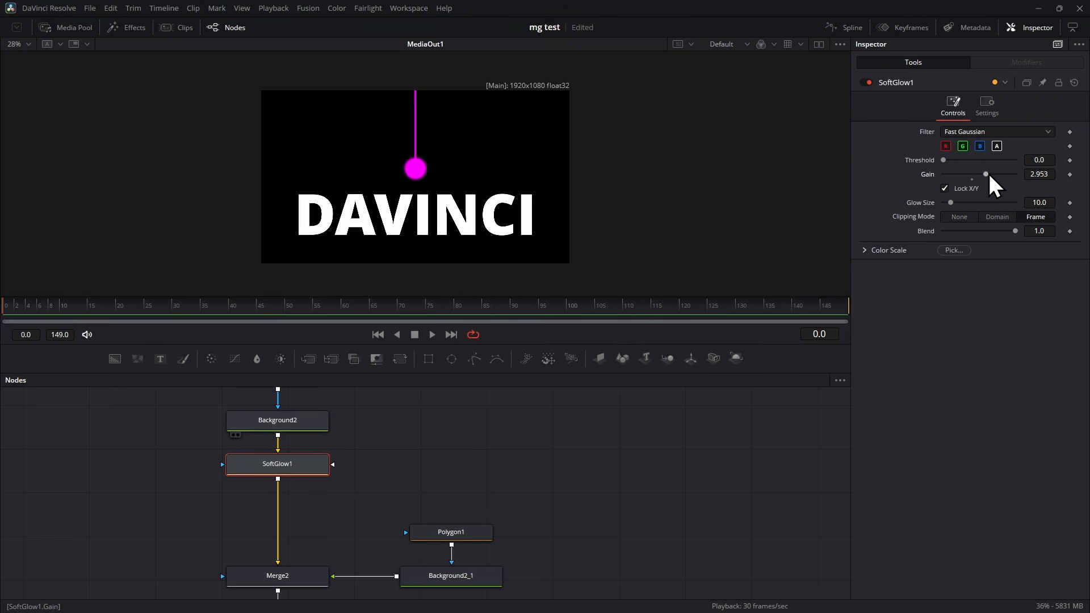
scroll(398, 203, up, 2)
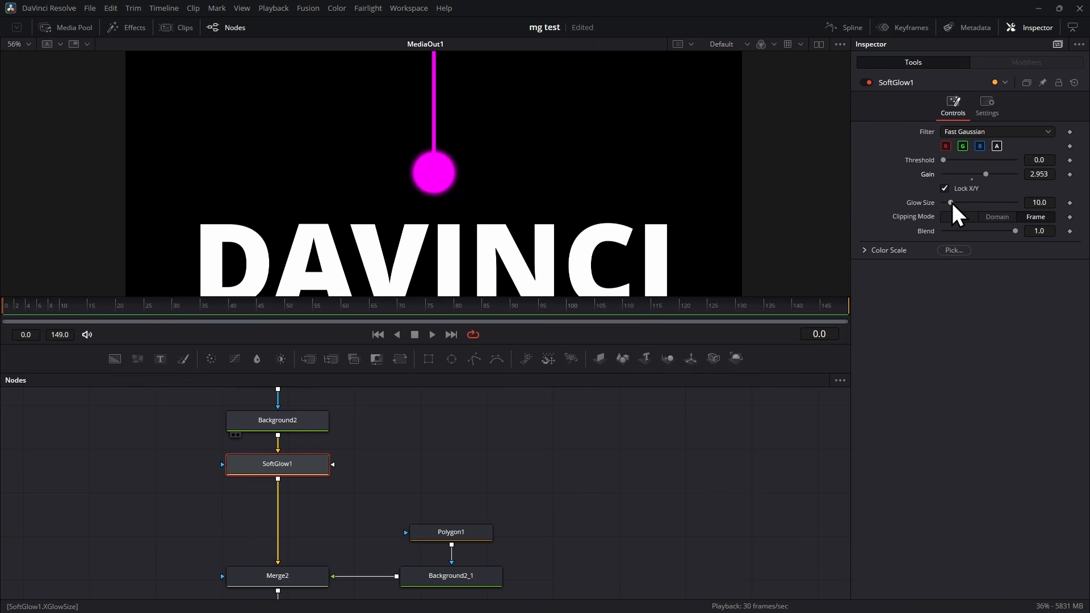
drag(952, 203, 1021, 205)
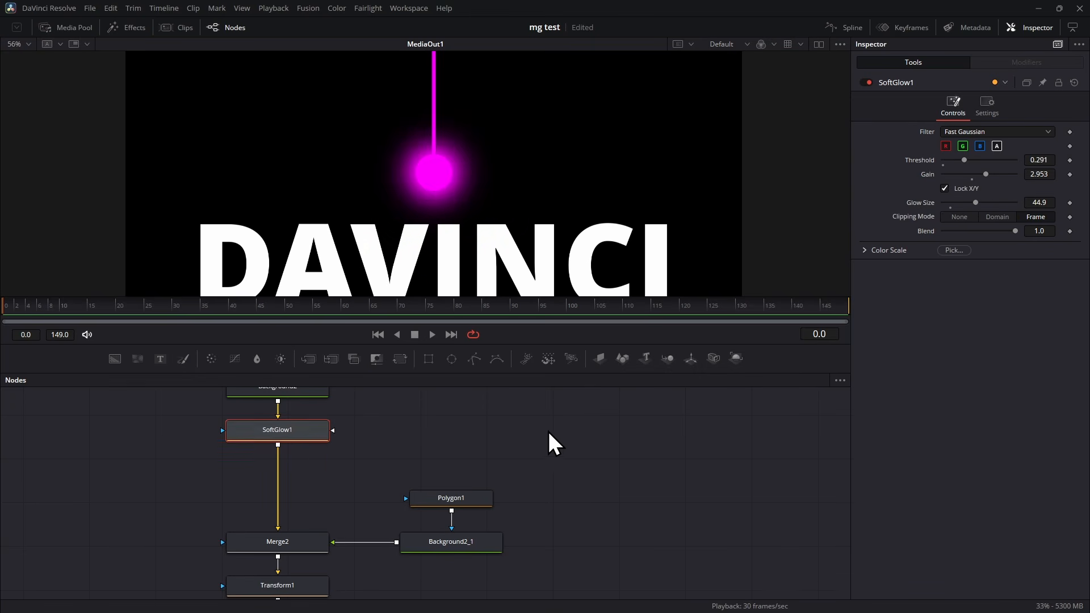
- Paste a copy of SoftGlow1 after it with glow size 100, gain 3.583 and threshold 0
key(ctrl+v)
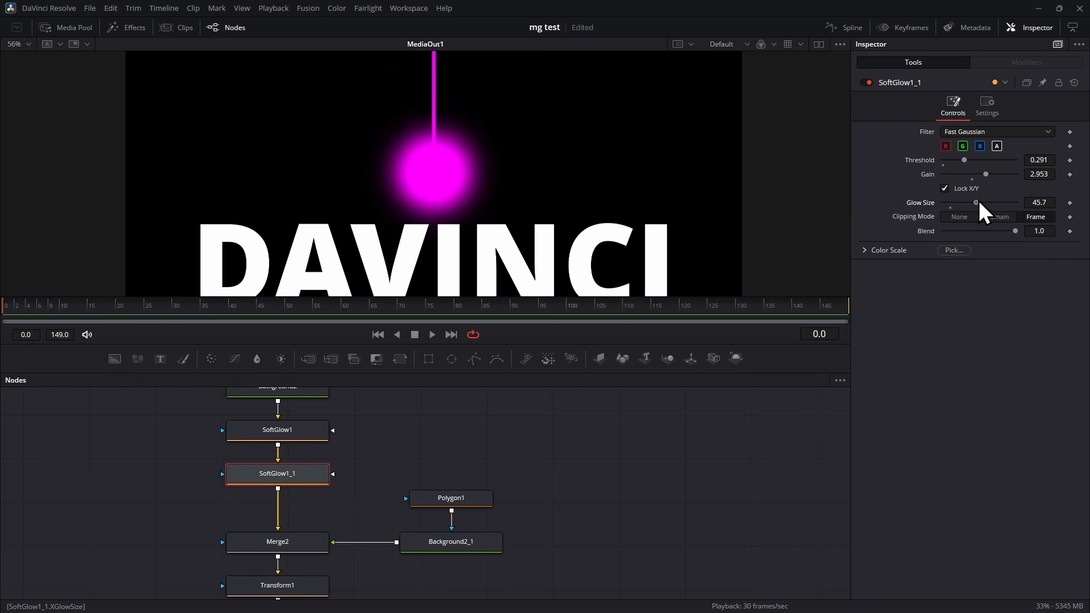
drag(977, 202, 1017, 202)
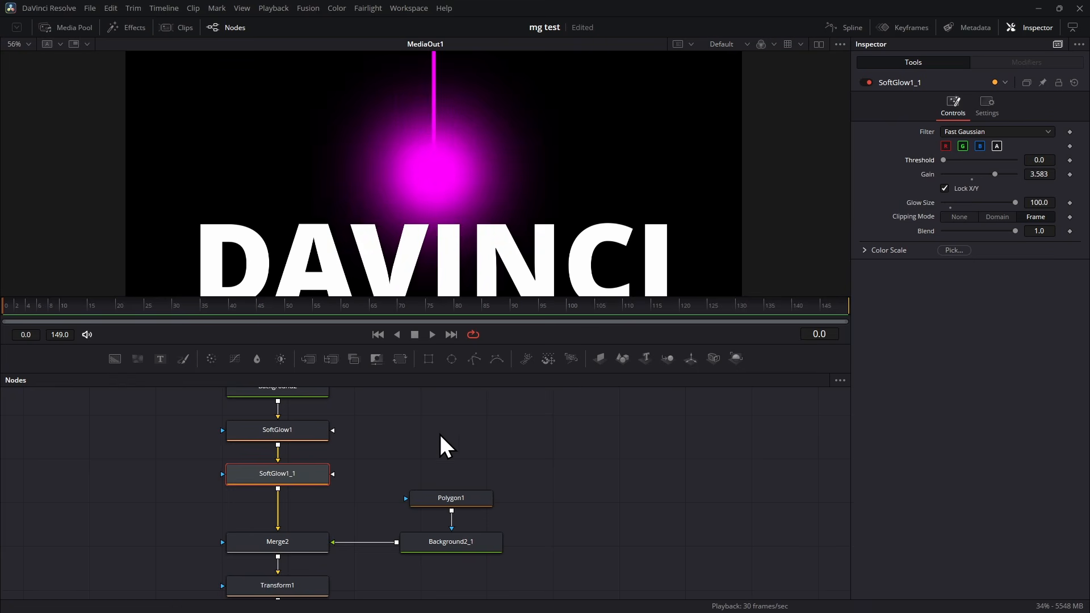
scroll(467, 428, down, 1)
scroll(311, 439, up, 1)
scroll(449, 448, up, 2)
scroll(445, 476, down, 1)
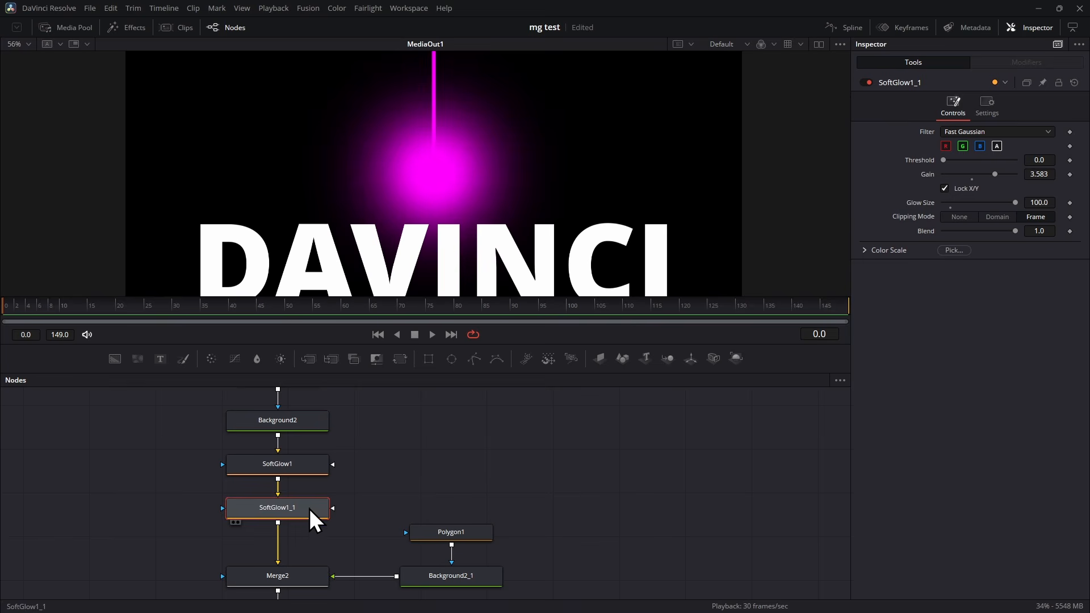
- Paste a third Soft Glow after SoftGlow1_1 with glow size 300 and gain 3.307
key(ctrl+v)
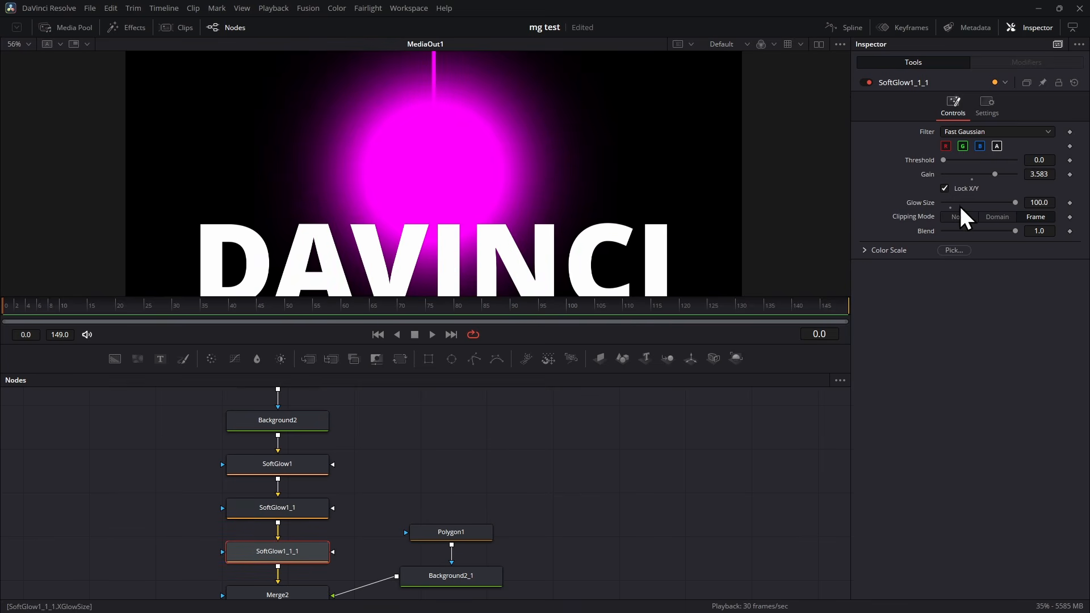
click(1039, 203)
text(200)
key(Return)
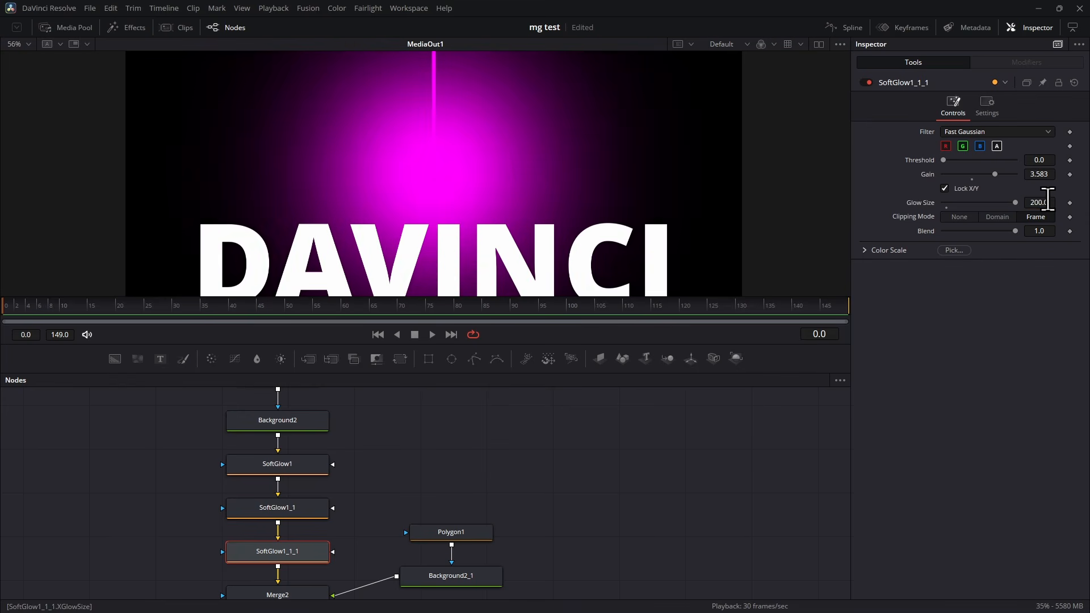
text(300)
key(Return)
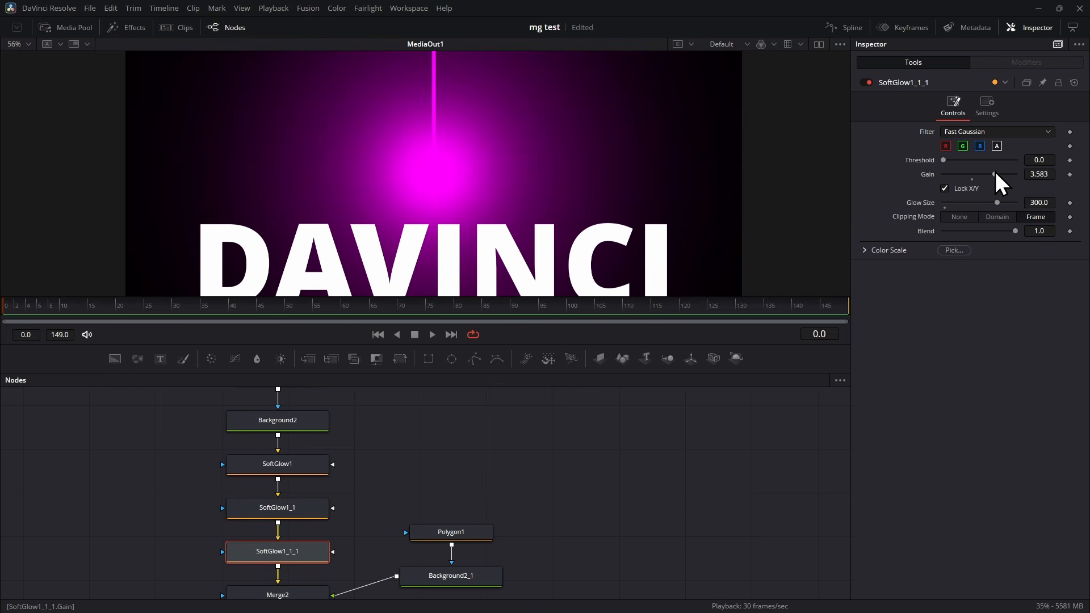
drag(995, 174, 991, 174)
- Set SoftGlow1_1's gain to 1.969 and glow size to 150, and SoftGlow1's glow size to 86.6
click(274, 508)
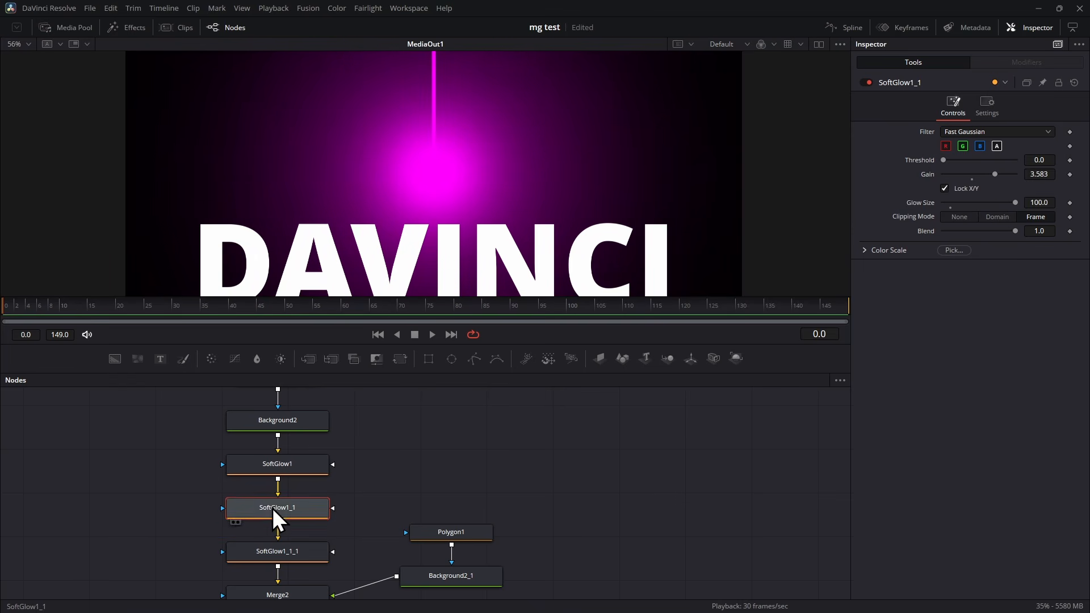
drag(993, 174, 970, 173)
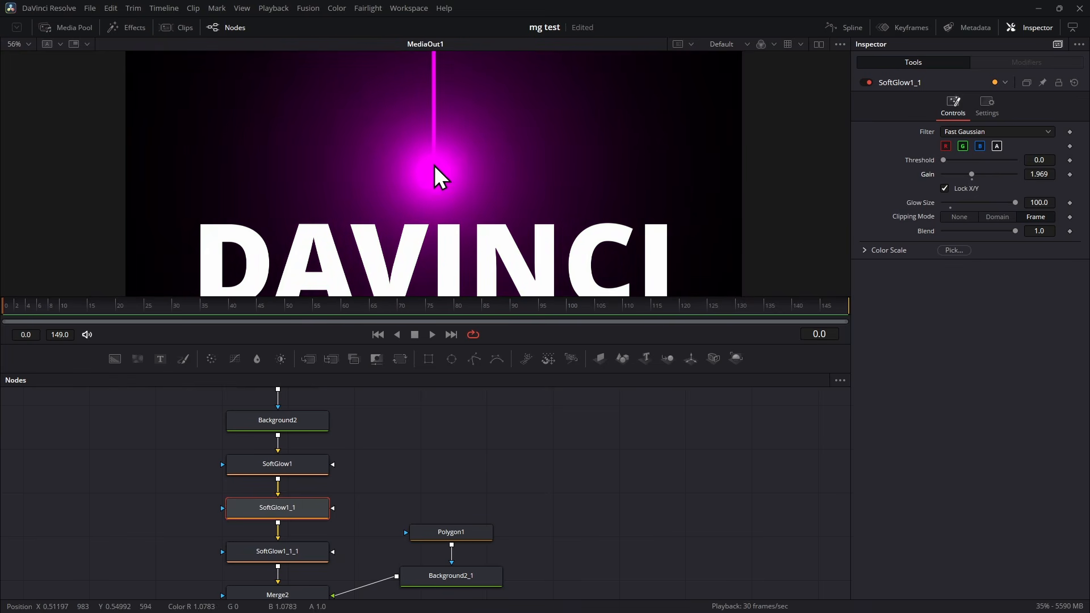
scroll(536, 145, down, 2)
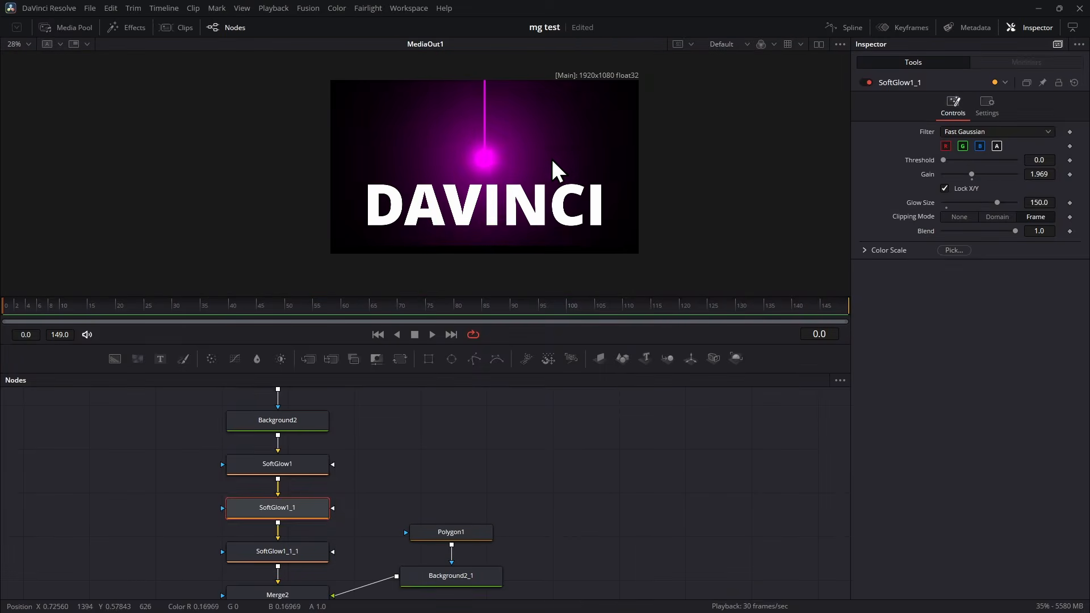
scroll(497, 171, up, 1)
scroll(496, 169, down, 1)
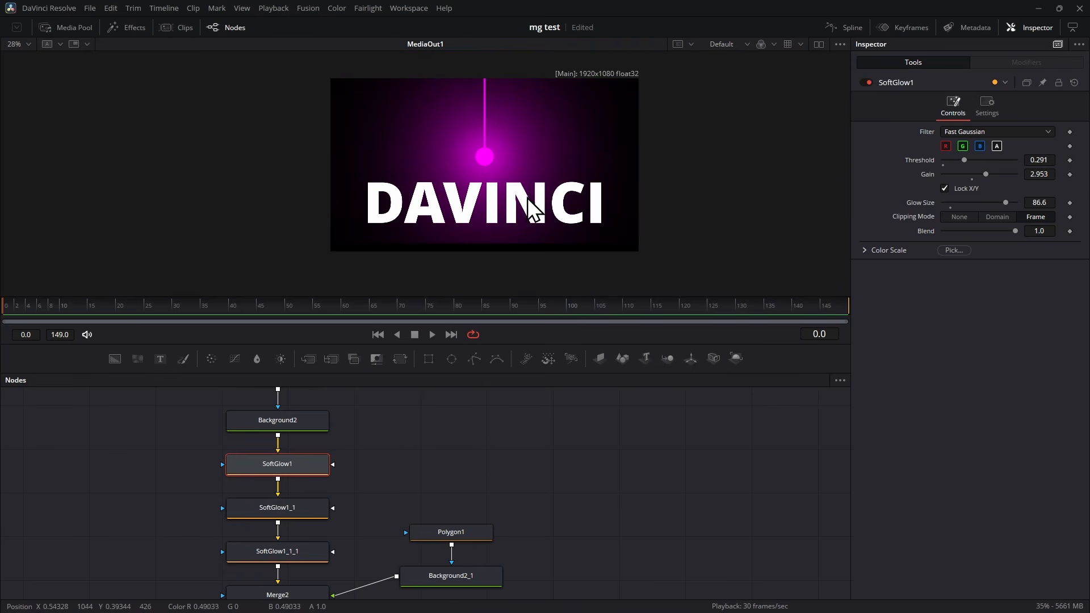
- Set the clipping mode of the three Soft Glow nodes to None
scroll(489, 251, up, 2)
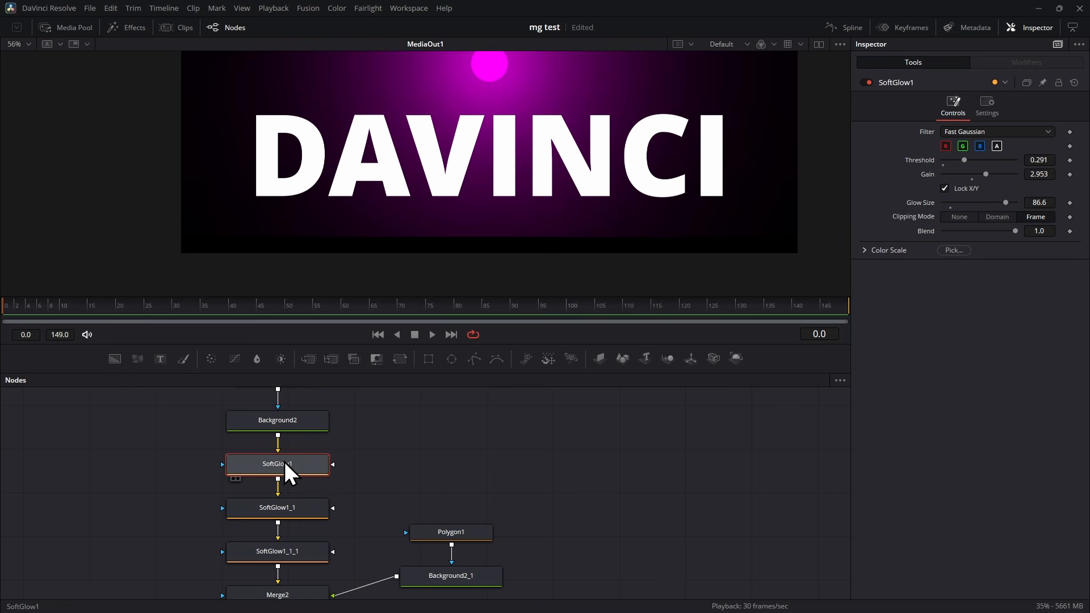
click(959, 218)
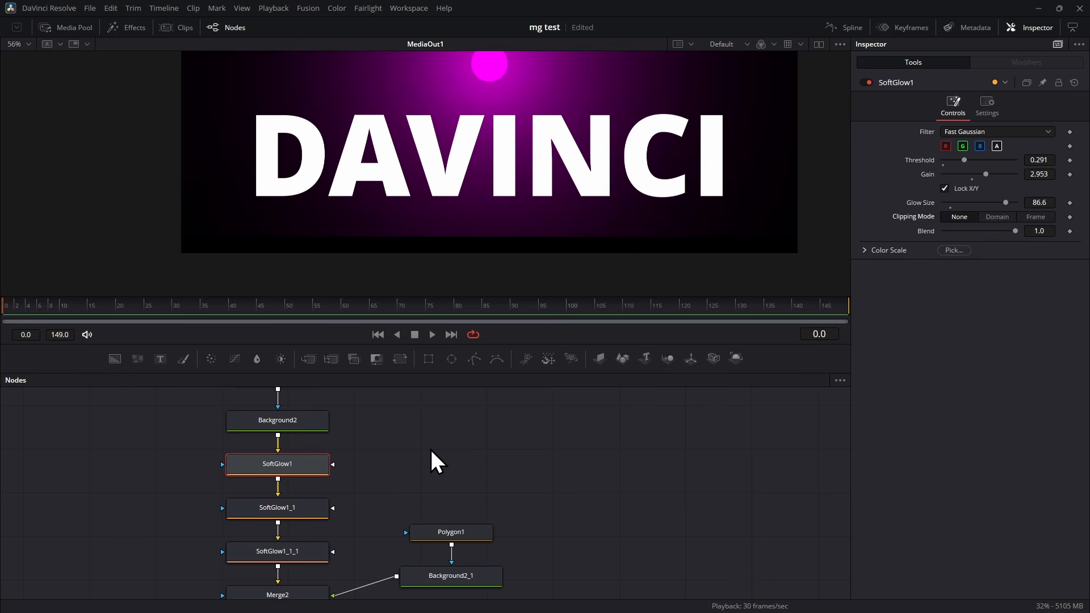
click(284, 510)
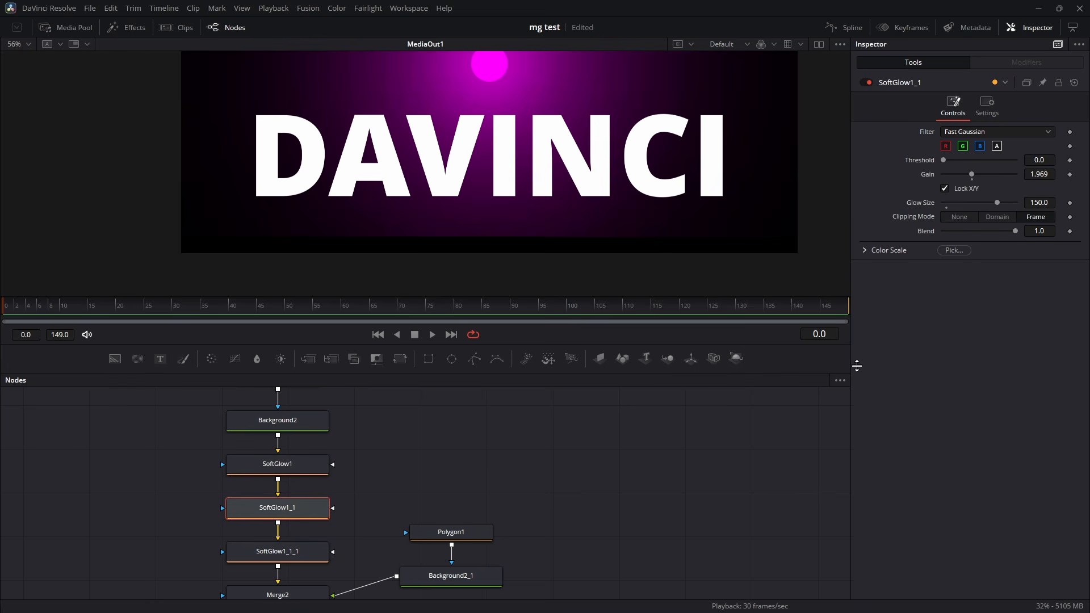
click(292, 553)
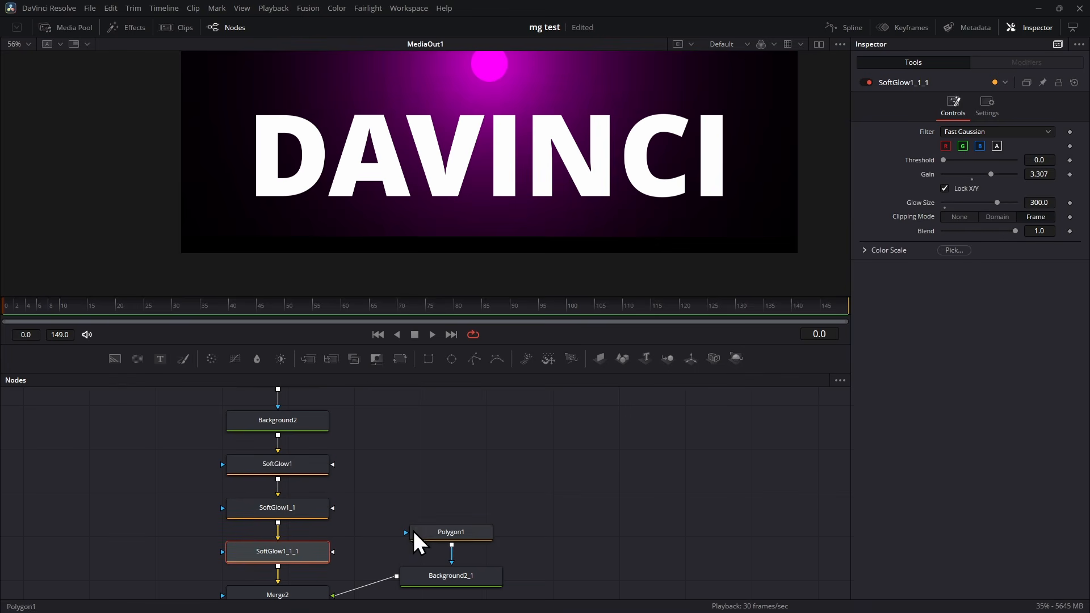
click(960, 217)
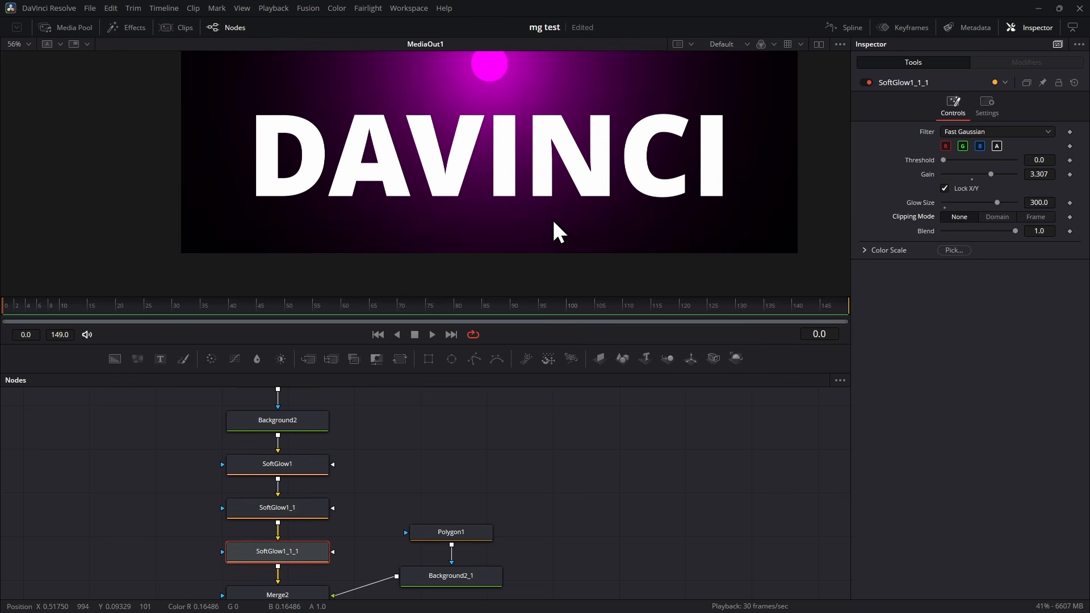
scroll(545, 250, down, 2)
scroll(618, 432, down, 4)
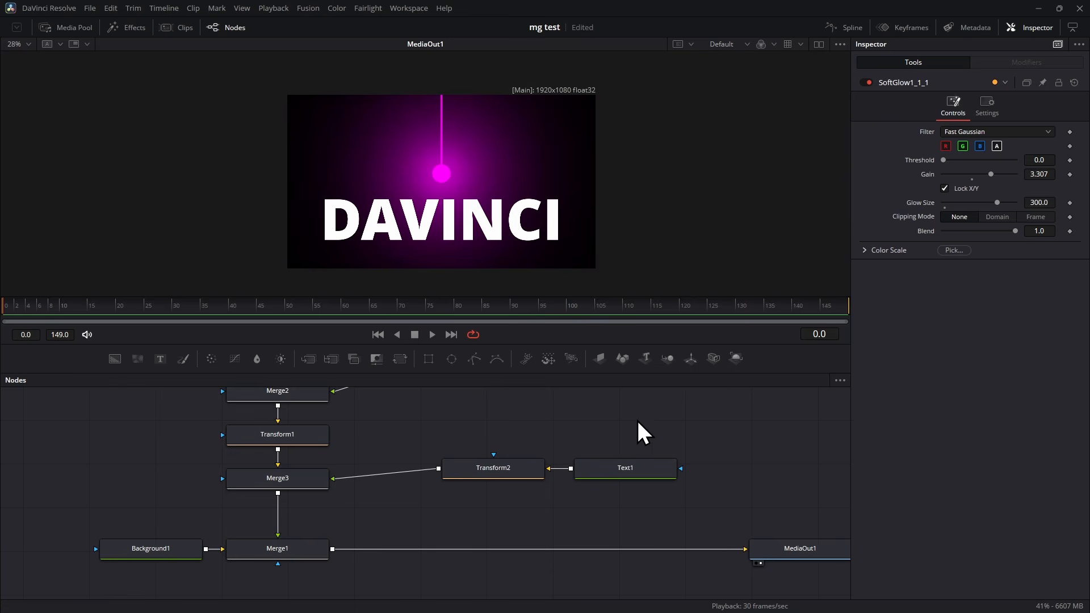
- Move Transform2 and Text1 so they line up horizontally with Merge3 in the node graph
scroll(687, 434, up, 2)
drag(525, 470, 659, 518)
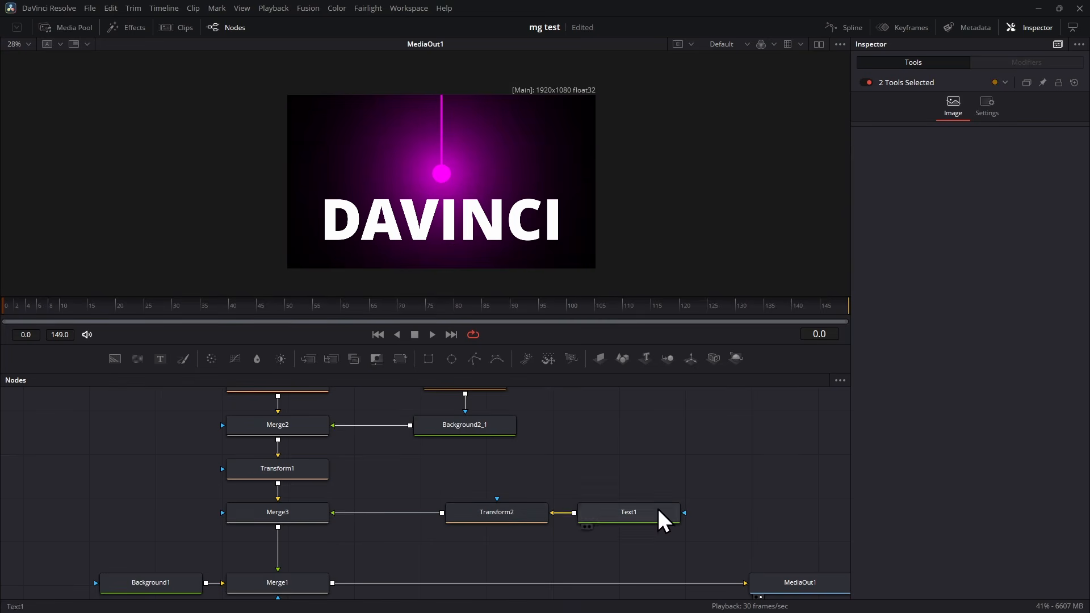
- Set Merge3's operator to In so the text masks the light
click(277, 514)
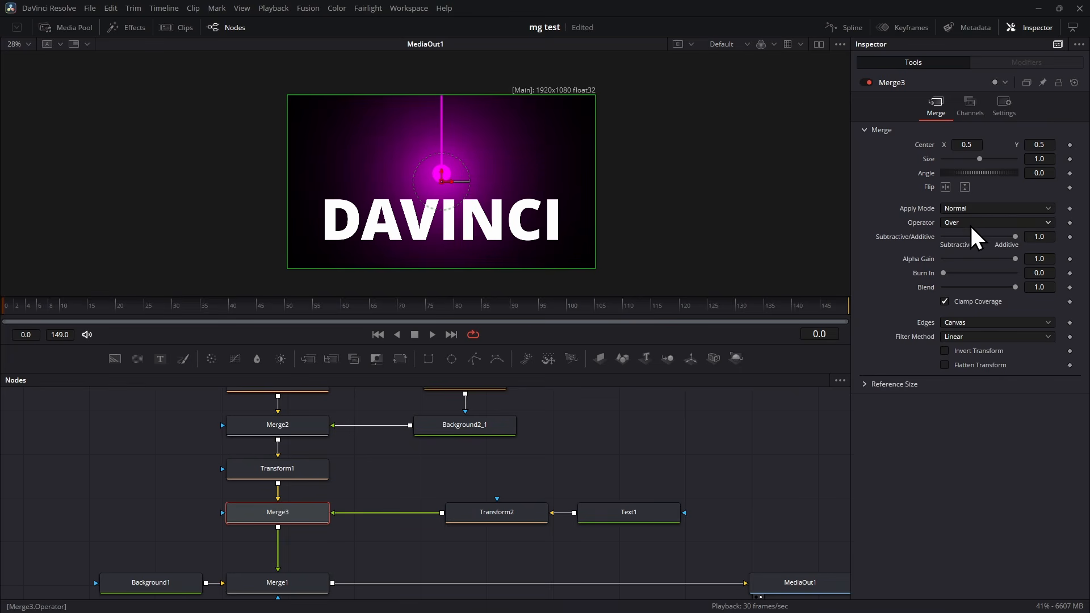
click(986, 222)
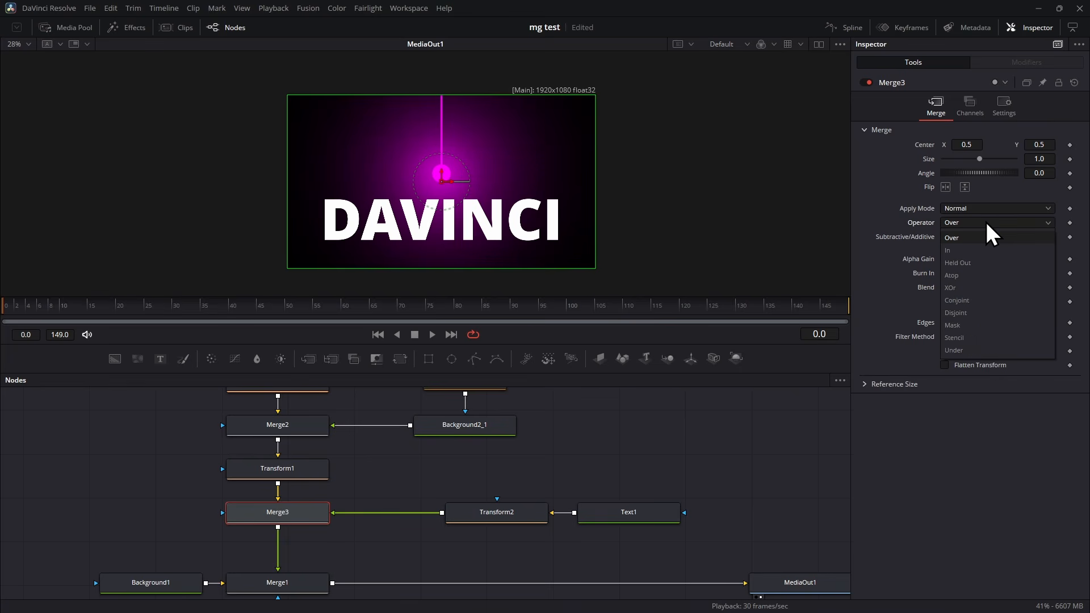
click(954, 250)
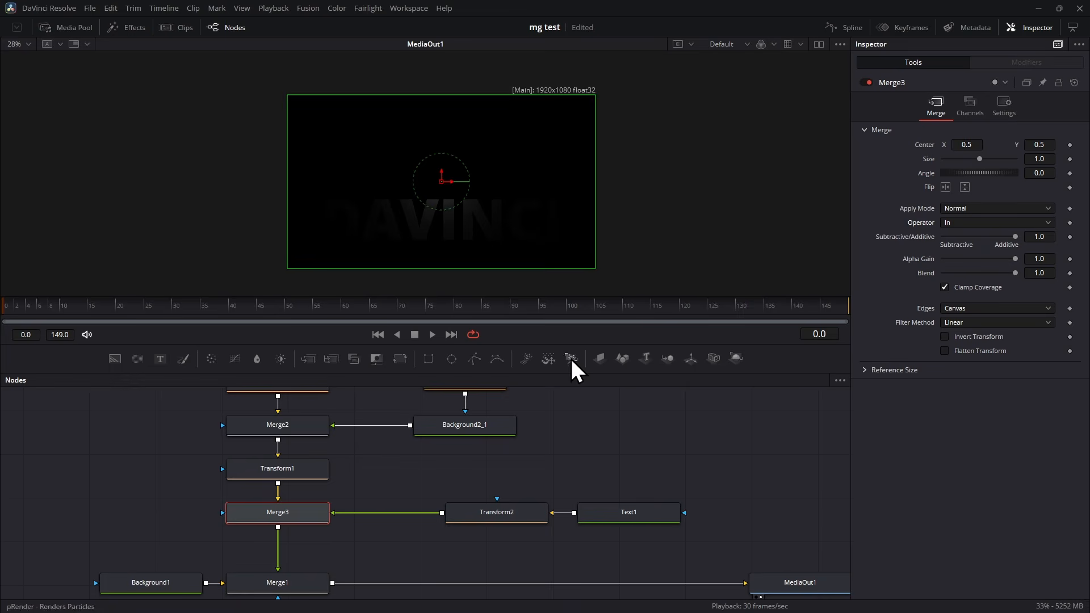
- Rotate the hanging light with Transform1 to an angle of -10.4
click(290, 471)
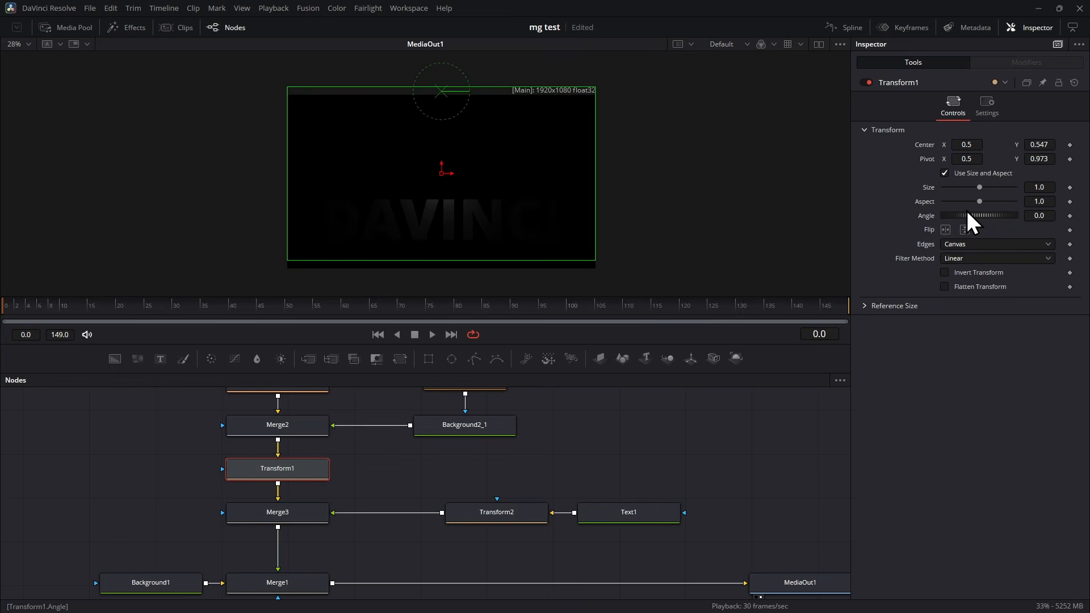
mouse_move(959, 216)
mouse_down()
mouse_move(971, 215)
mouse_move(943, 217)
mouse_up()
mouse_move(967, 216)
mouse_down()
mouse_move(988, 213)
mouse_move(963, 215)
mouse_up()
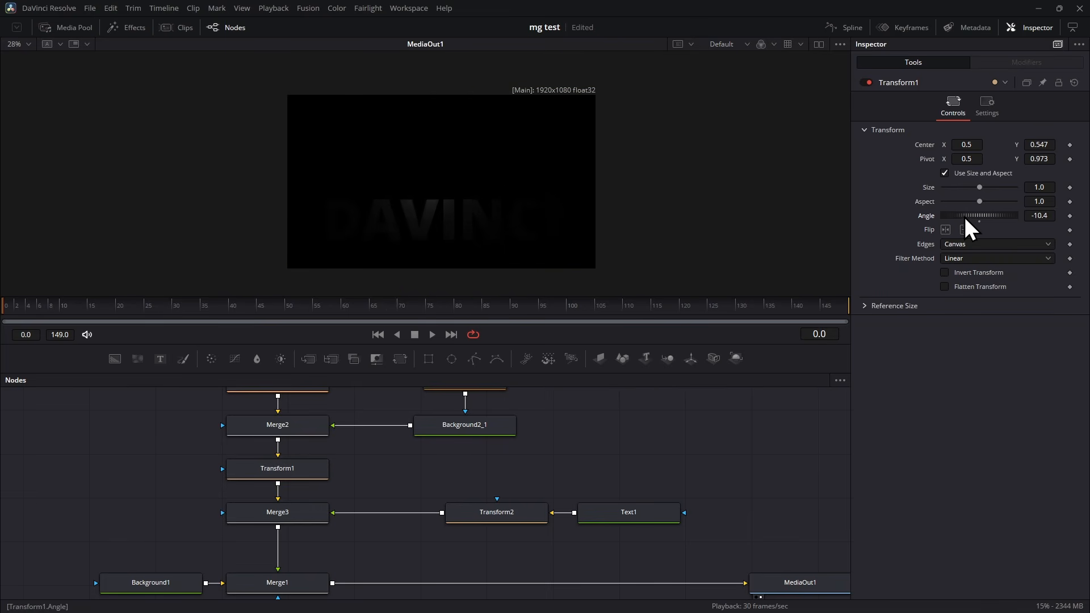
- Raise the text to a center Y of 0.399 in Transform2 and test the light's swing with Transform1's angle
scroll(437, 231, up, 2)
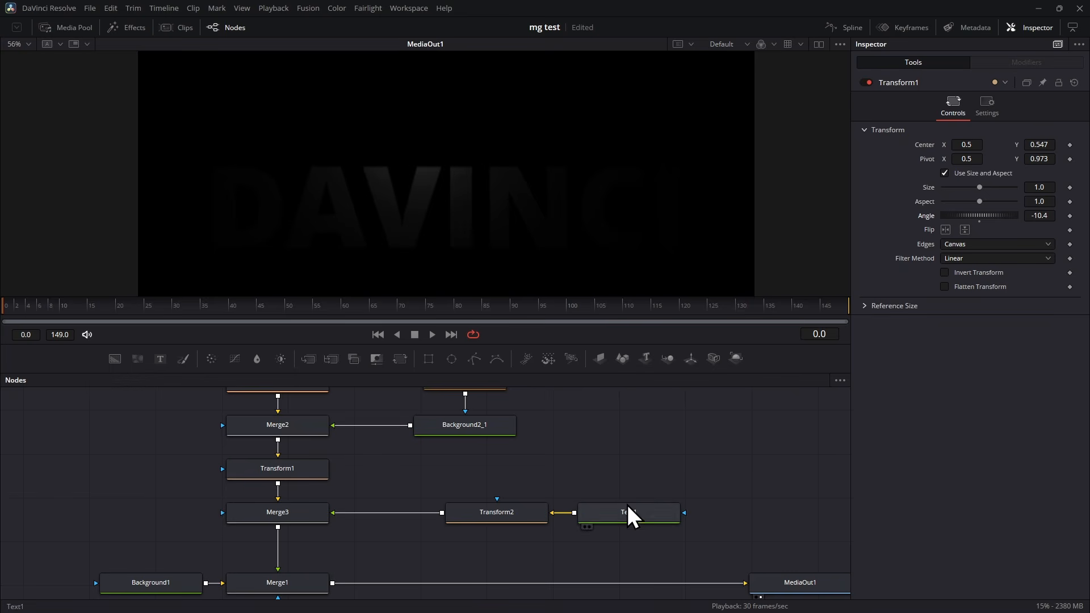
click(502, 516)
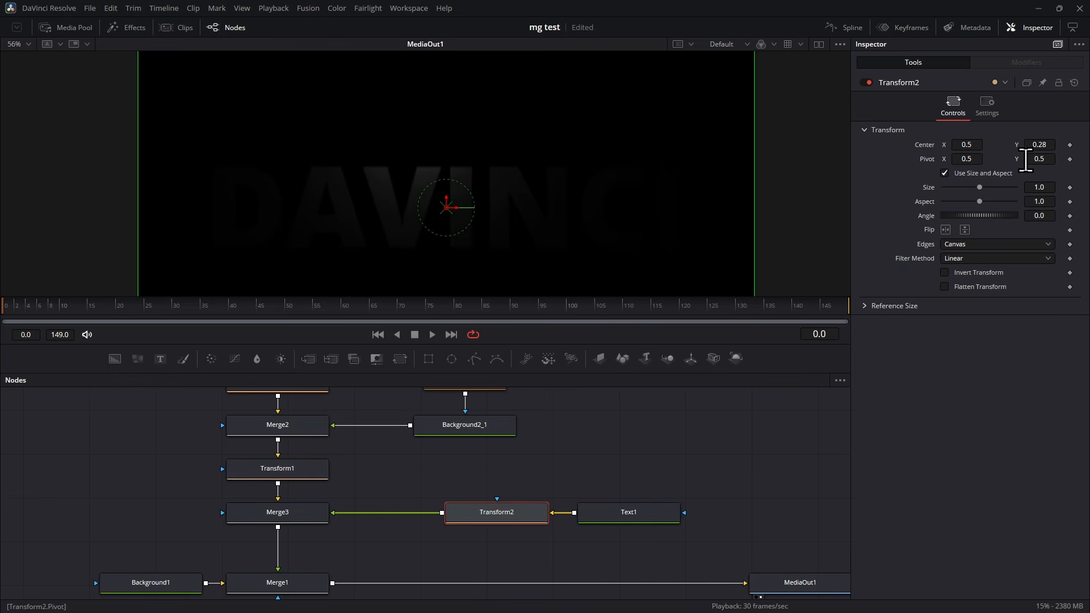
drag(1032, 145, 1050, 145)
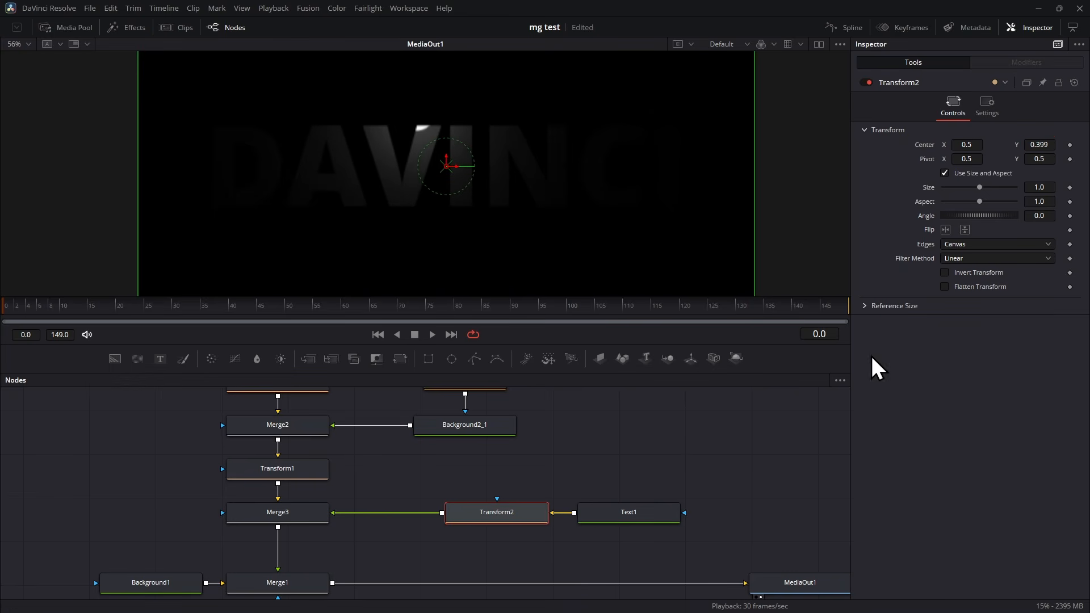
click(274, 469)
mouse_move(961, 216)
mouse_down()
mouse_move(981, 209)
mouse_move(962, 210)
mouse_up()
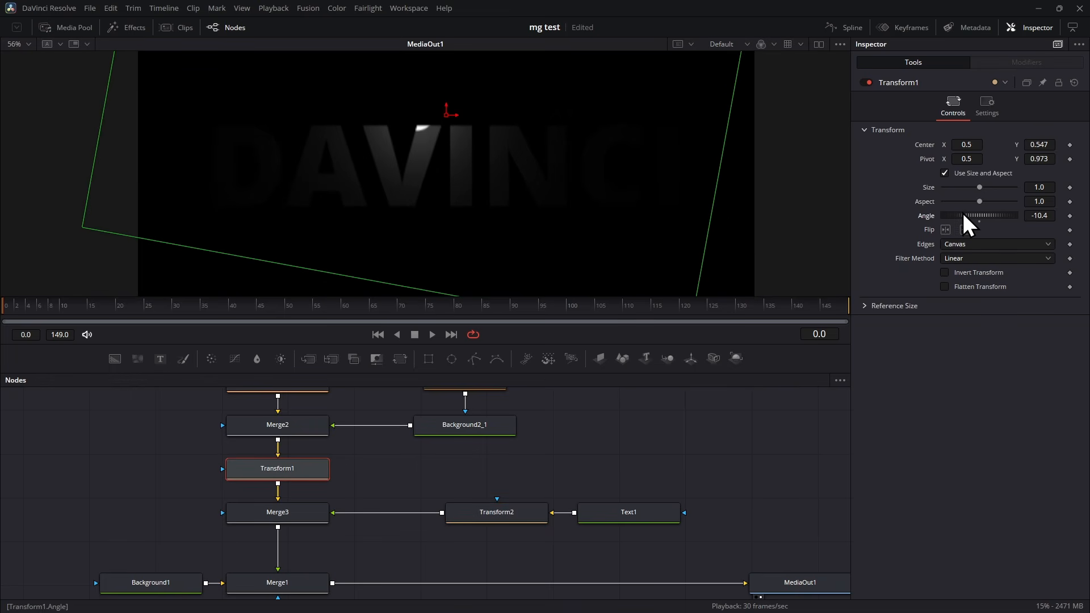
- Lower the text by setting Transform2's center Y to 0.289
click(515, 510)
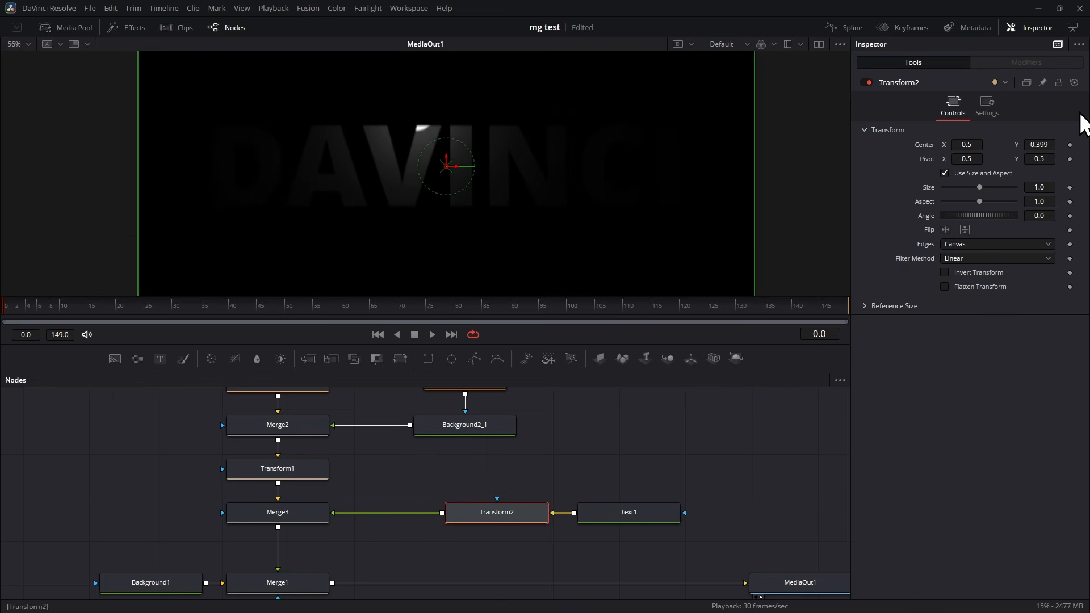
drag(1046, 142, 985, 142)
click(544, 152)
scroll(478, 140, down, 2)
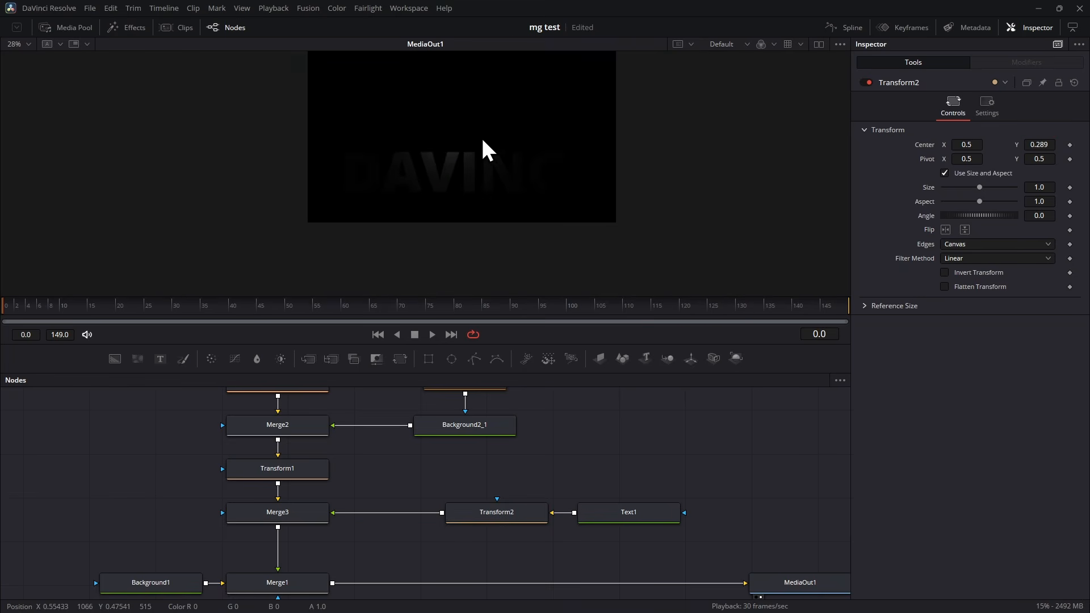
scroll(481, 136, up, 1)
- Return Merge3's operator to Over and set its apply mode to Geometric
click(301, 469)
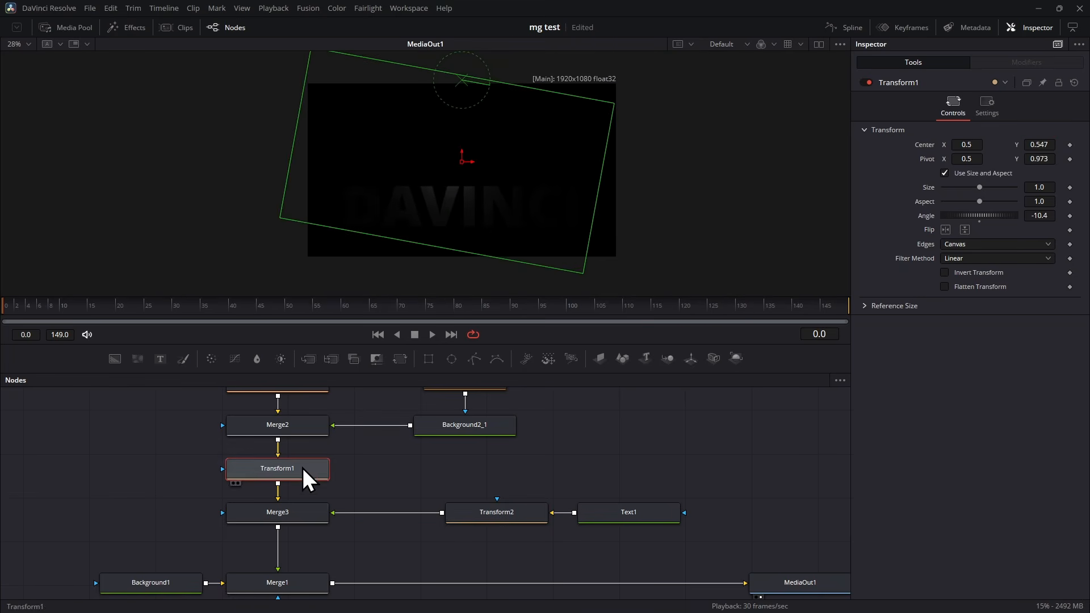
click(291, 512)
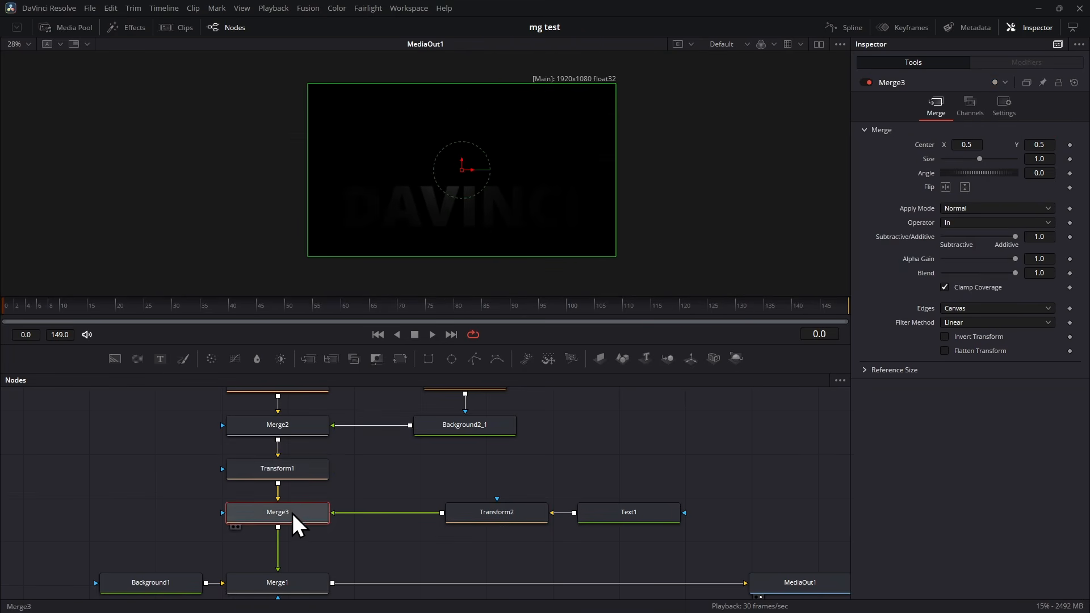
click(984, 222)
click(966, 249)
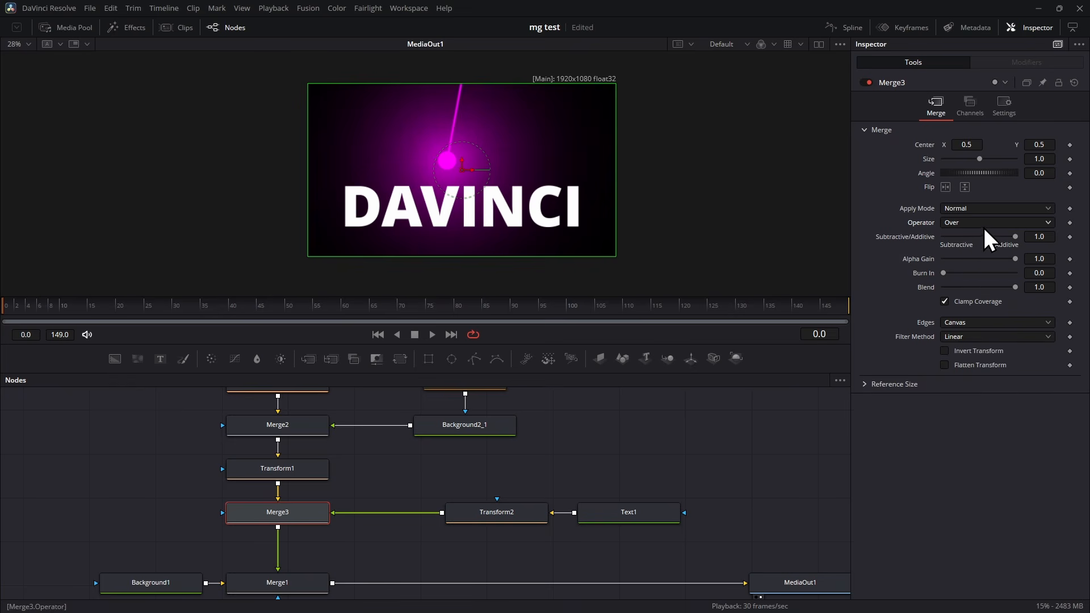
click(975, 208)
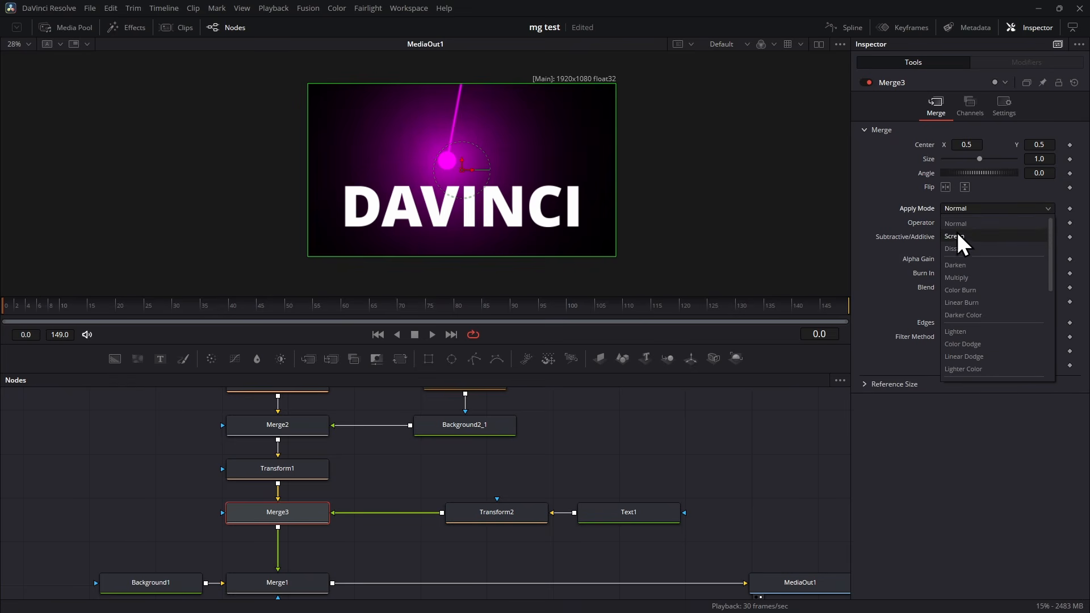
scroll(973, 307, down, 5)
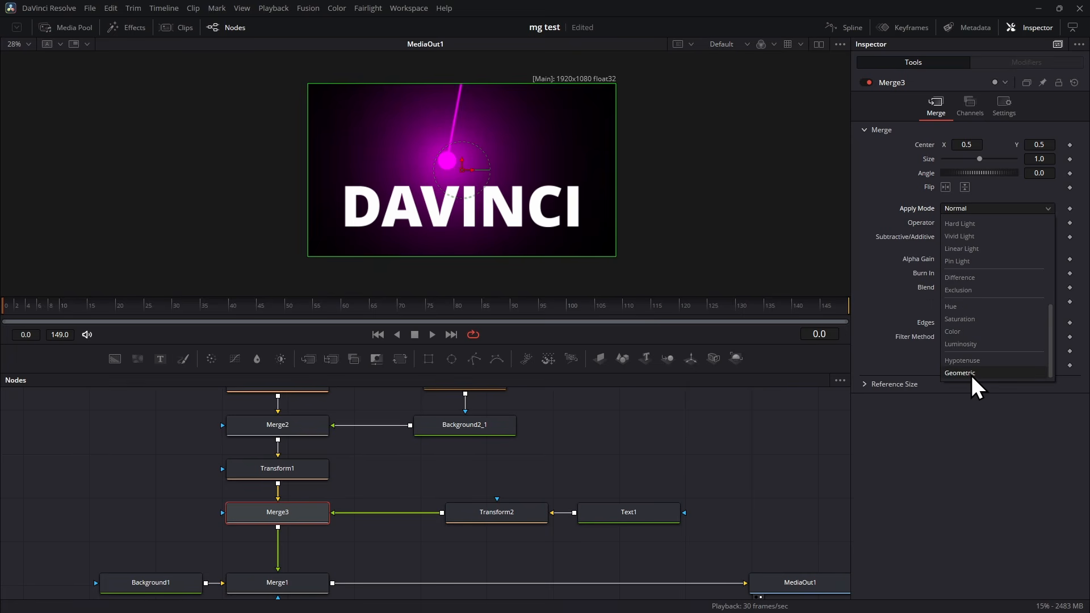
click(970, 373)
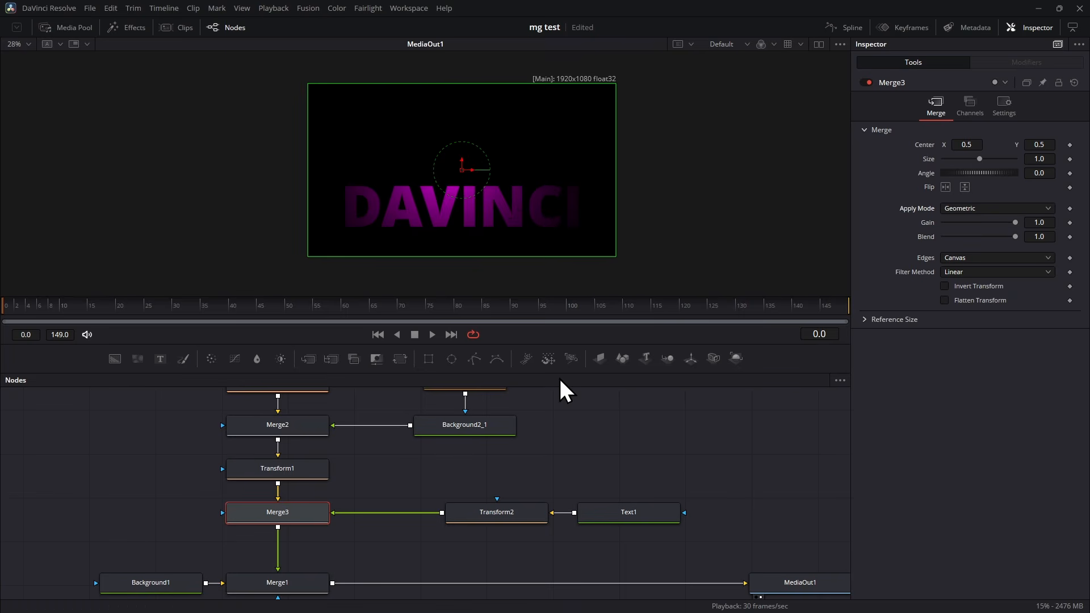
- Swing the light with Transform1's angle and bring it back to 0.0
click(277, 468)
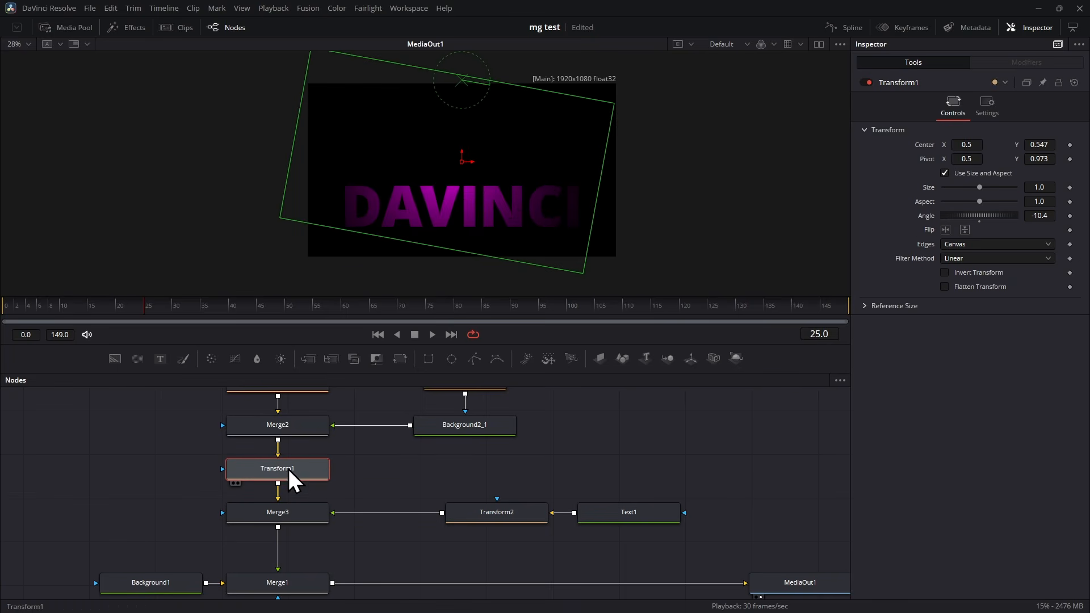
mouse_move(955, 213)
mouse_down()
mouse_move(973, 210)
mouse_move(940, 216)
mouse_move(976, 211)
mouse_up()
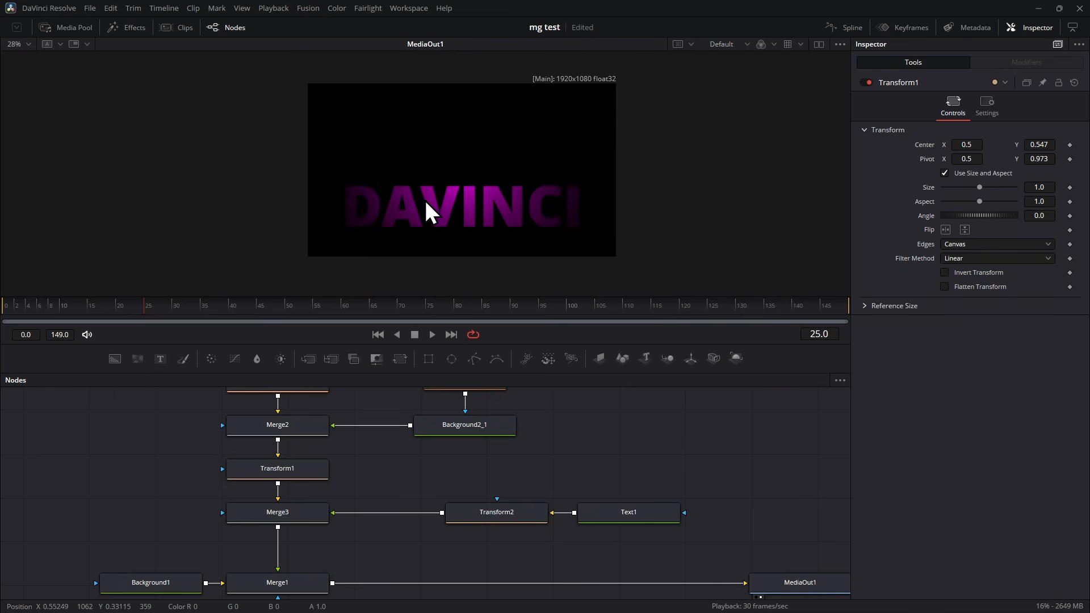
- Move Background1, Merge1 and MediaOut1 lower in the node graph and enlarge the node area
click(292, 512)
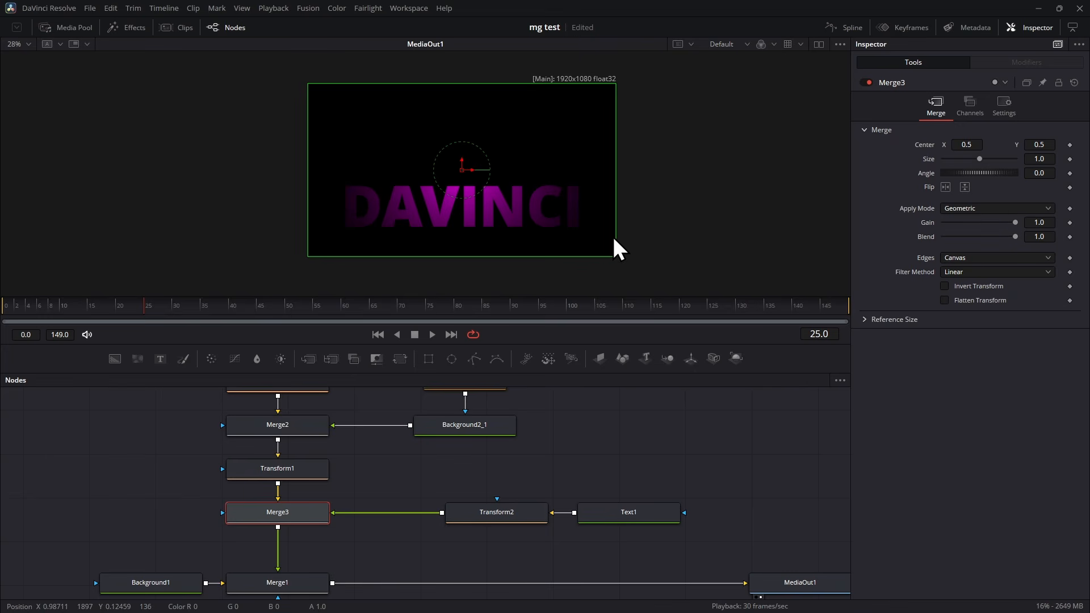
scroll(622, 433, down, 2)
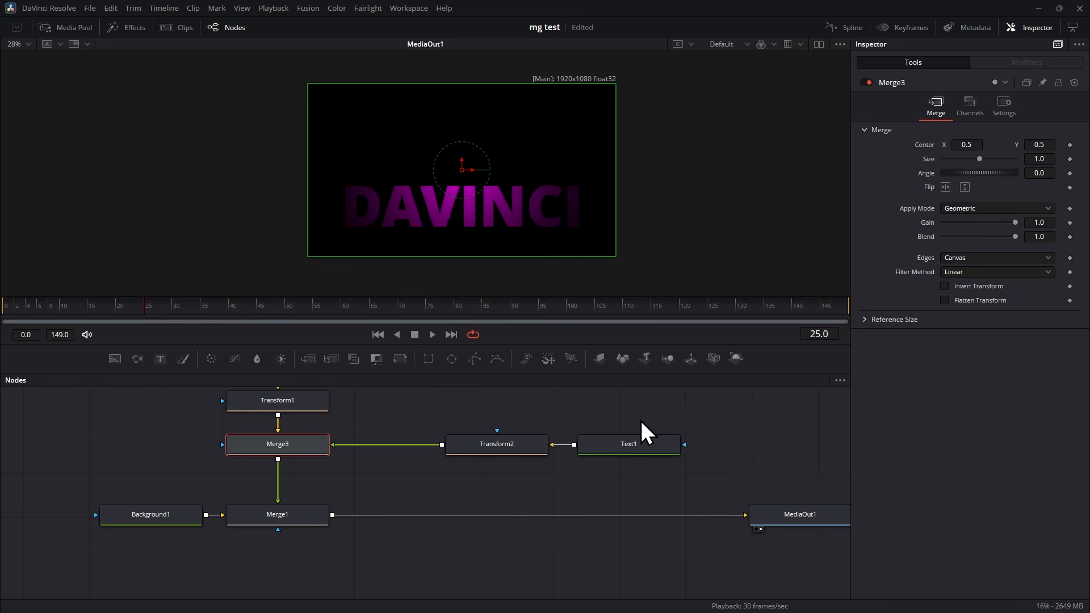
drag(96, 482, 803, 572)
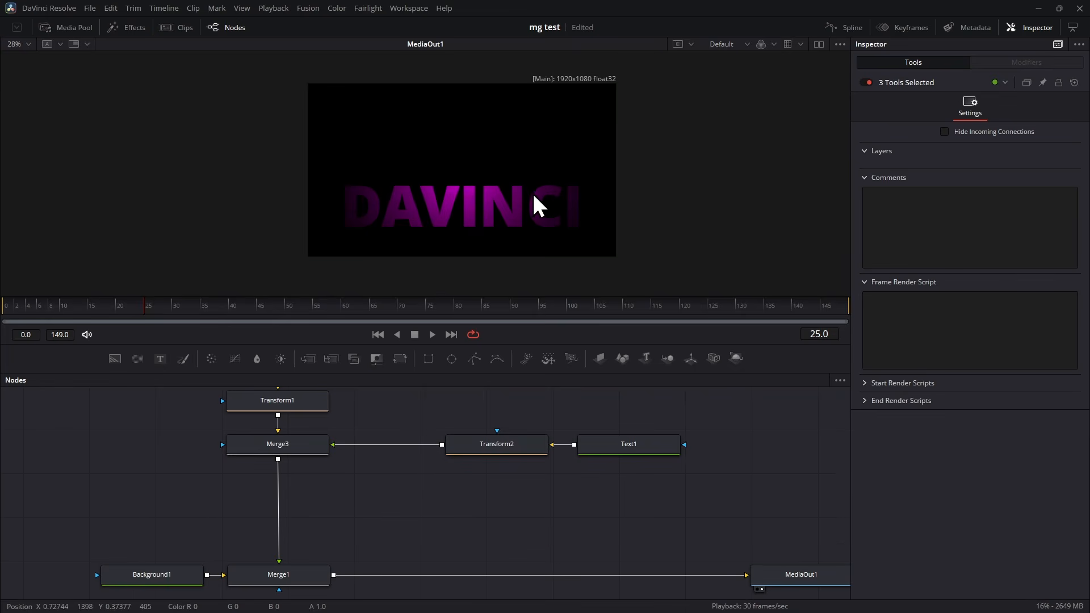
scroll(574, 457, up, 2)
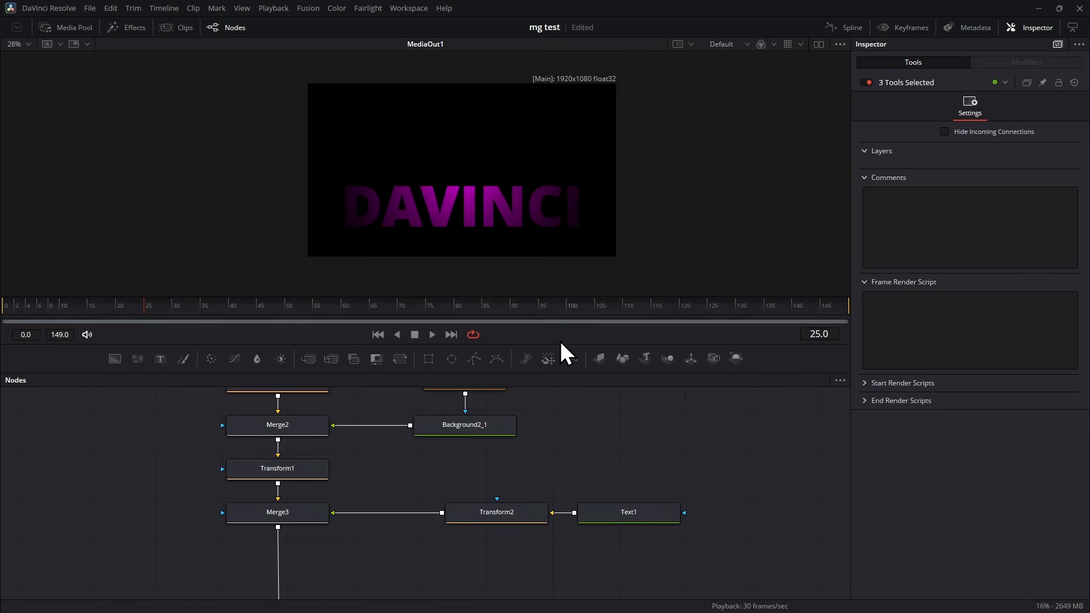
drag(538, 344, 531, 286)
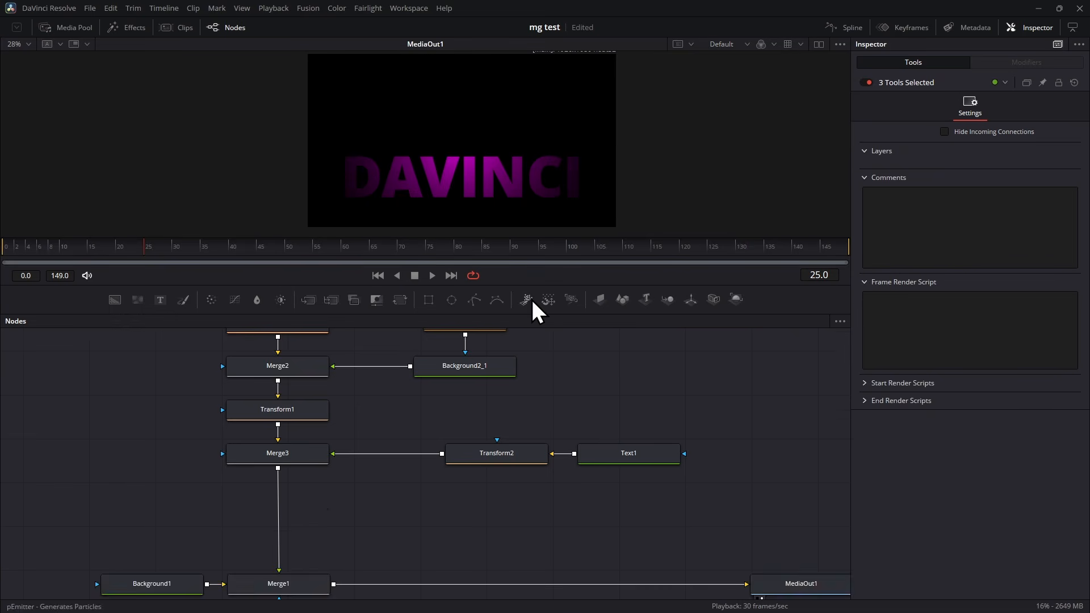
- Merge Transform1's output over Merge1's result with a new Merge node placed before MediaOut1
scroll(648, 437, up, 2)
scroll(599, 389, down, 2)
scroll(640, 391, down, 1)
scroll(437, 392, up, 3)
scroll(434, 385, up, 2)
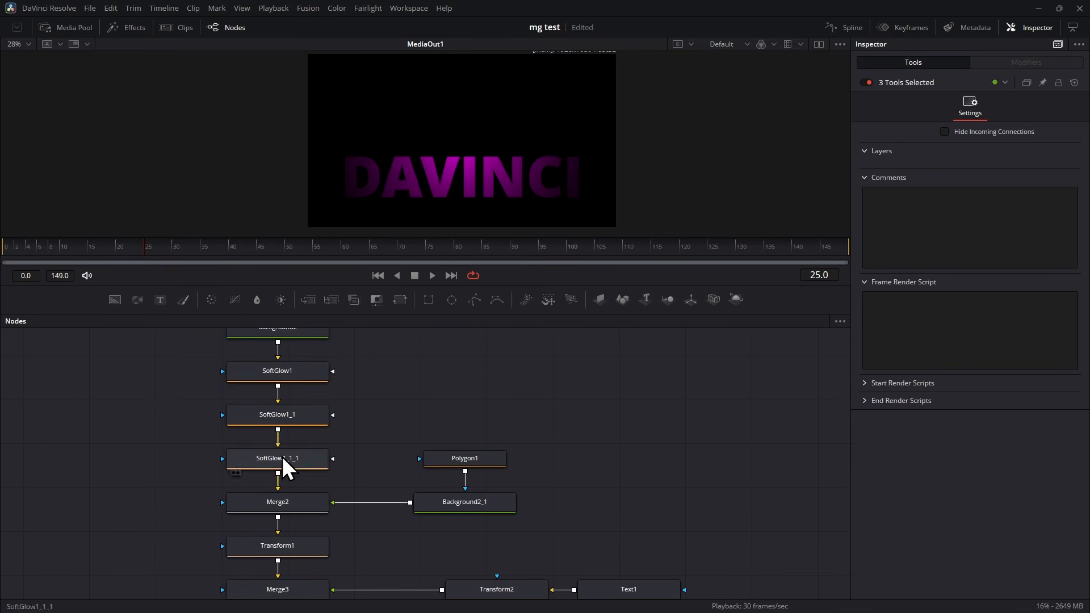
scroll(599, 442, down, 2)
scroll(495, 389, up, 1)
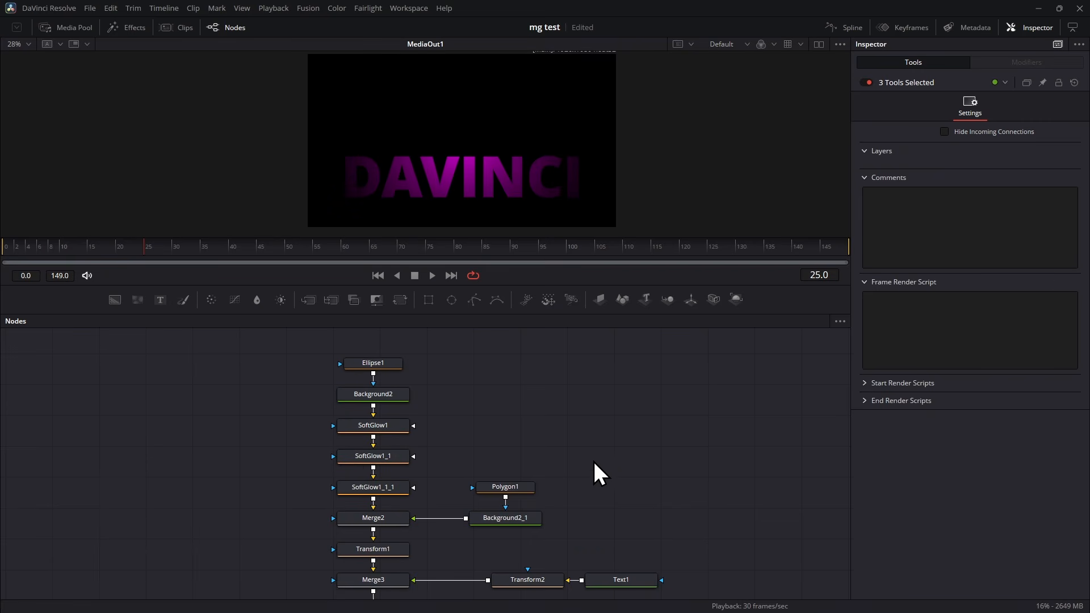
scroll(624, 423, down, 4)
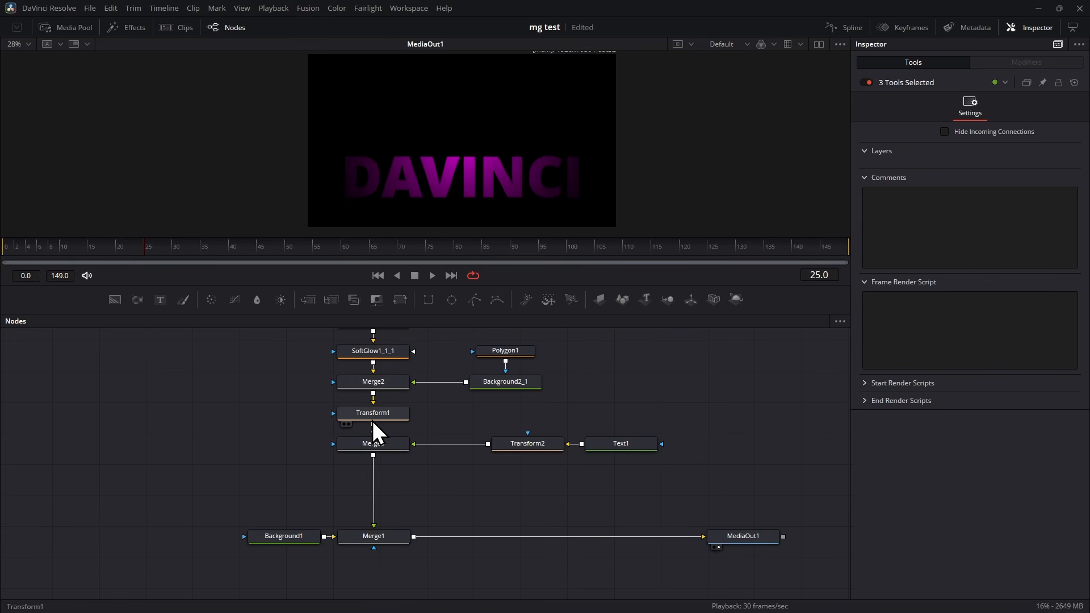
drag(373, 425, 416, 537)
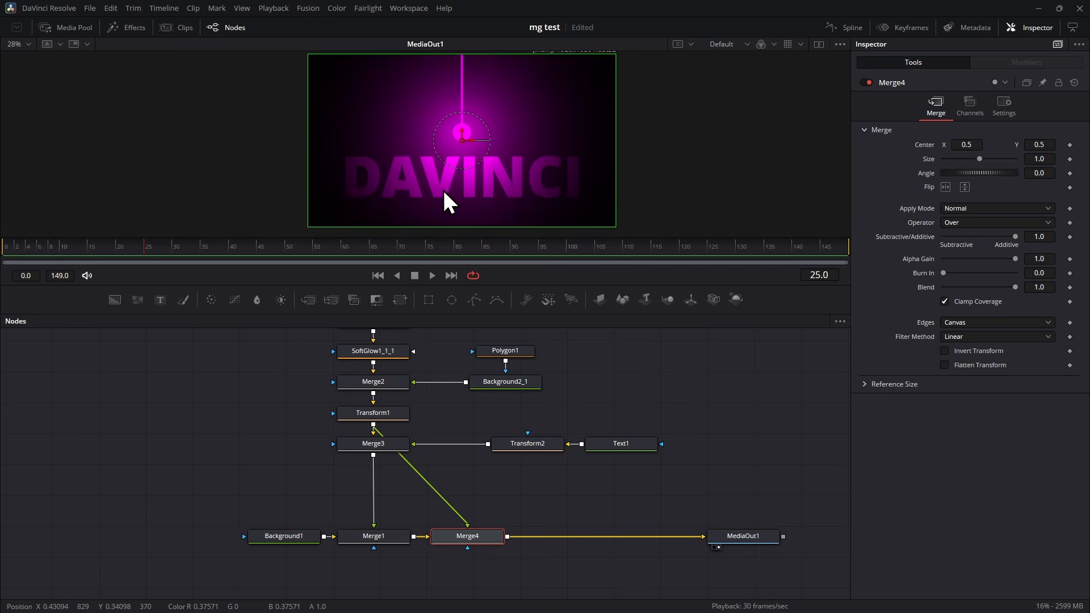
scroll(647, 362, up, 1)
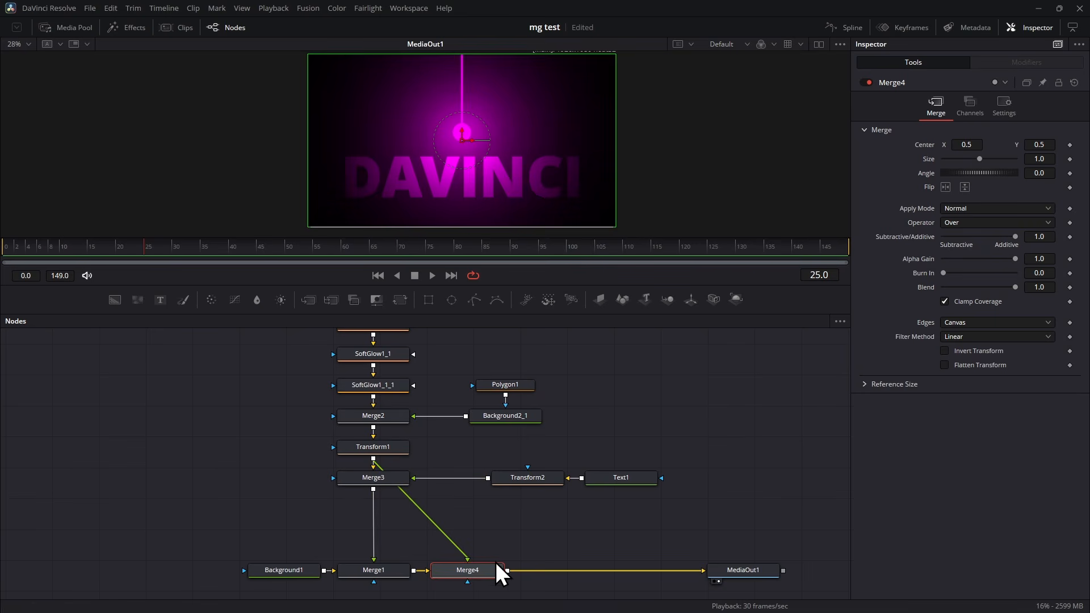
click(701, 419)
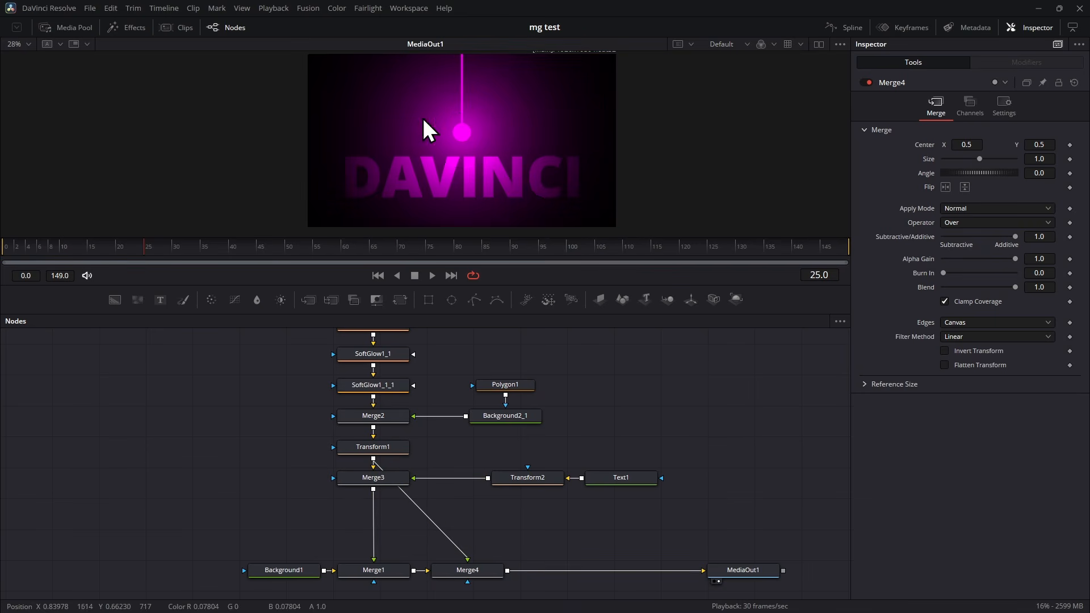
- Try swinging the bulb over the text with Transform1's angle, ending at 0.0
click(401, 448)
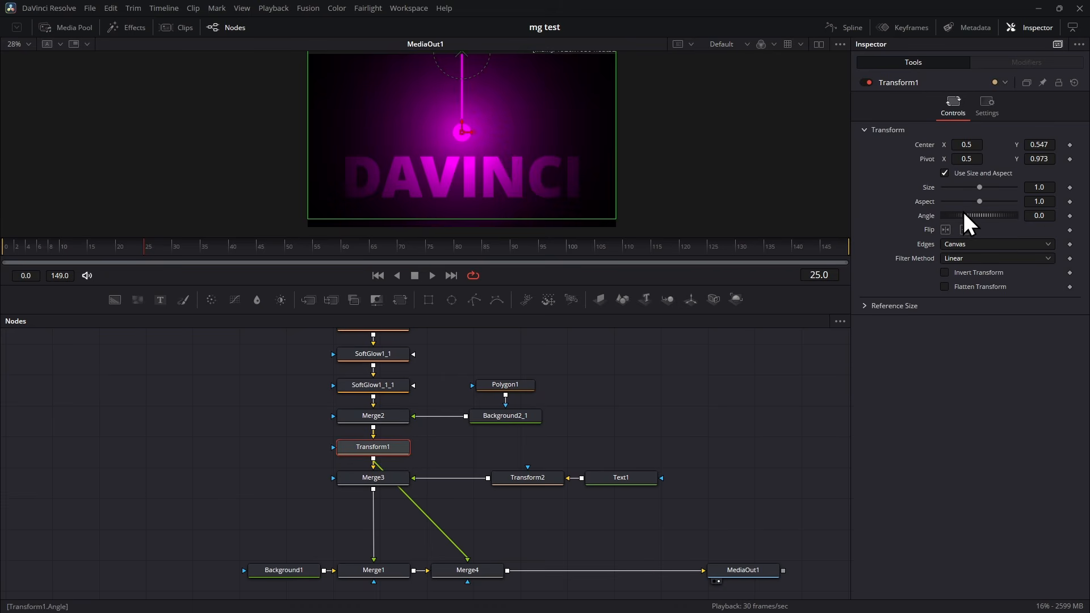
drag(959, 218, 956, 219)
- Set SoftGlow1_1_1's glow size to 252
scroll(530, 406, up, 3)
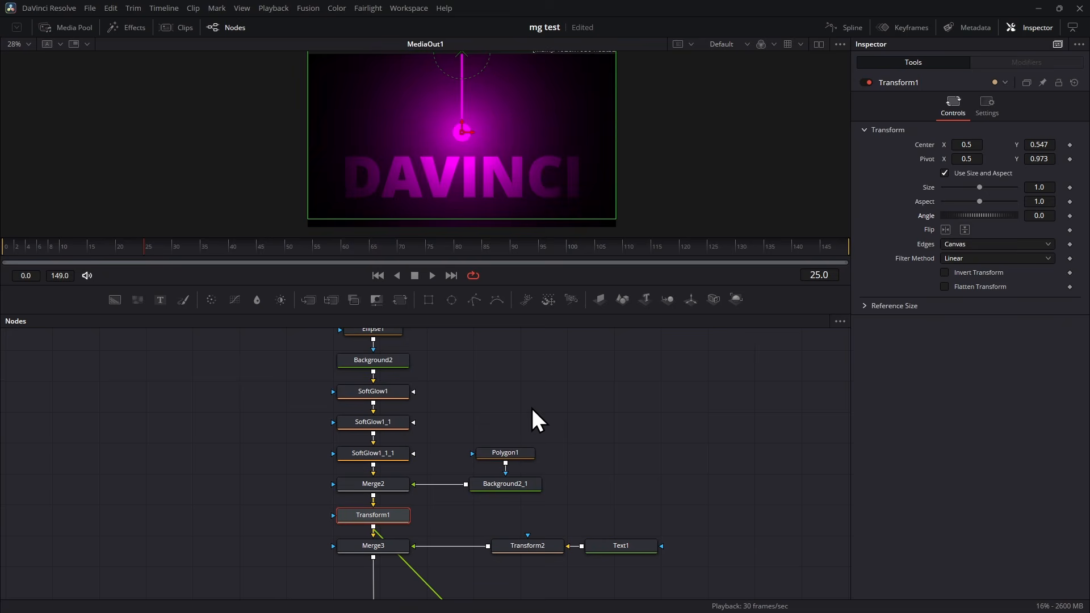
click(390, 390)
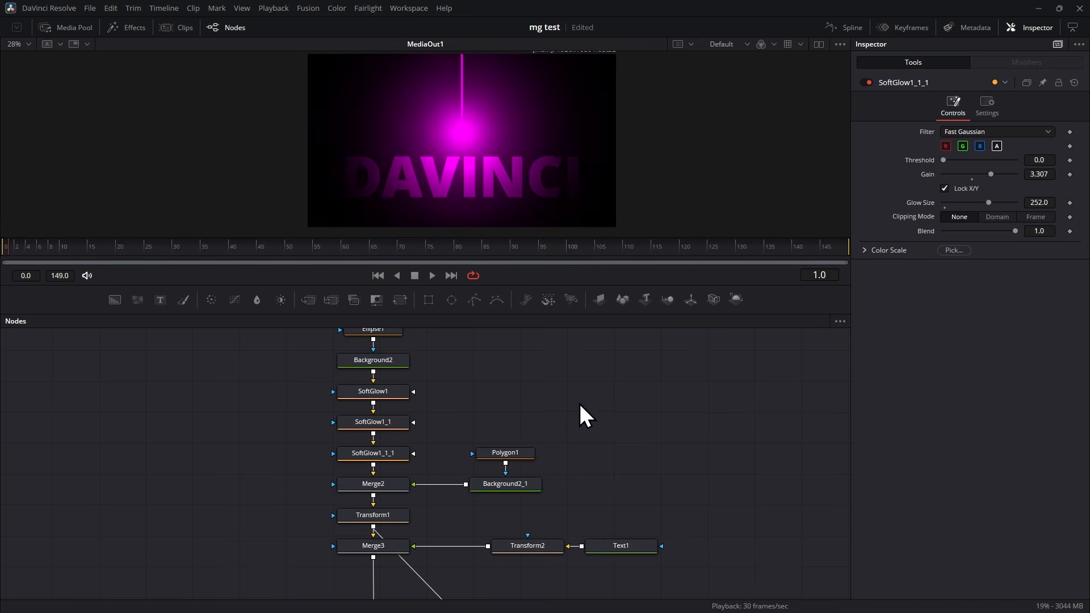
scroll(643, 398, down, 3)
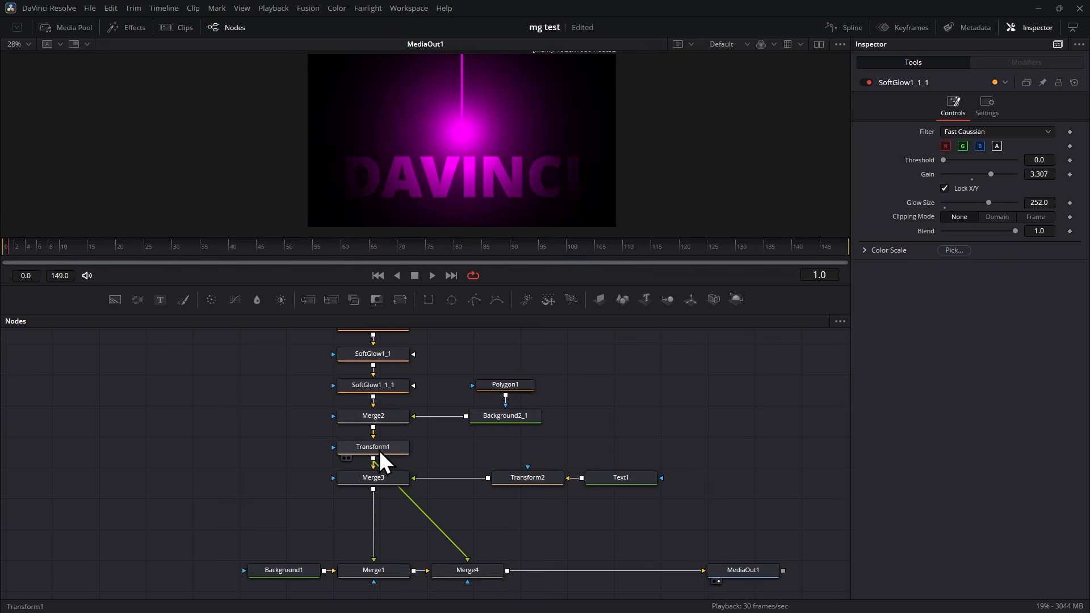
- Try different swing angles on Transform1 at frames 0 and 47, and reset the angle to its default
click(380, 451)
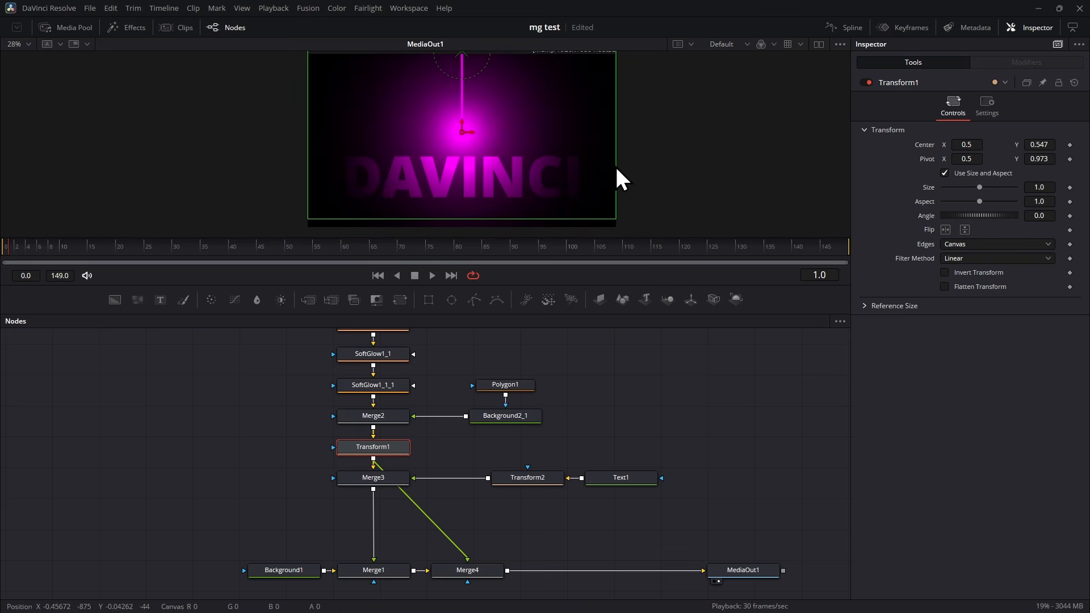
drag(52, 246, 1, 254)
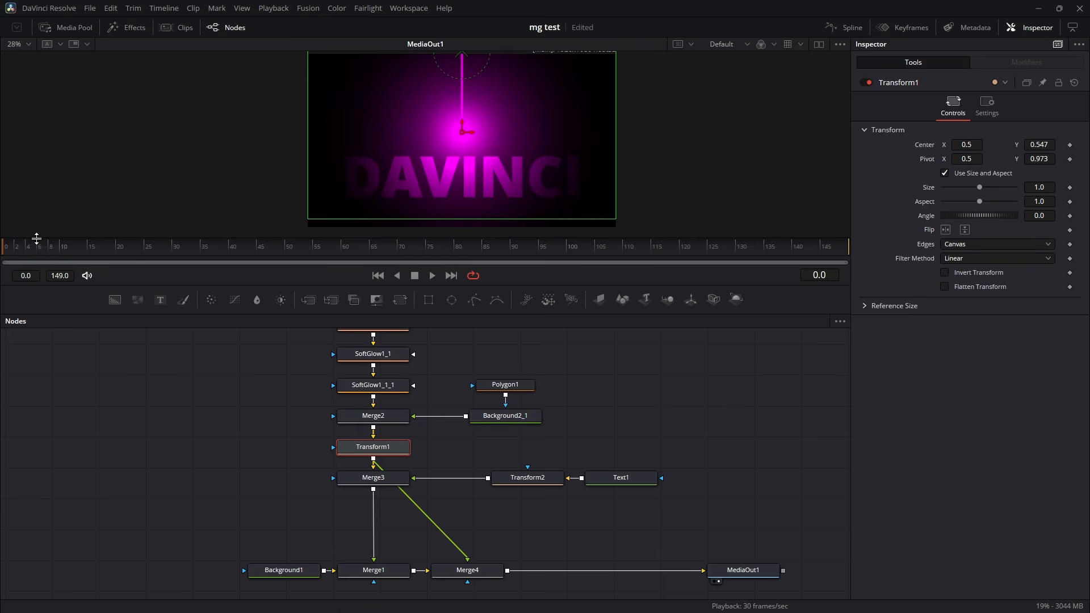
drag(964, 216, 838, 217)
click(159, 247)
click(273, 249)
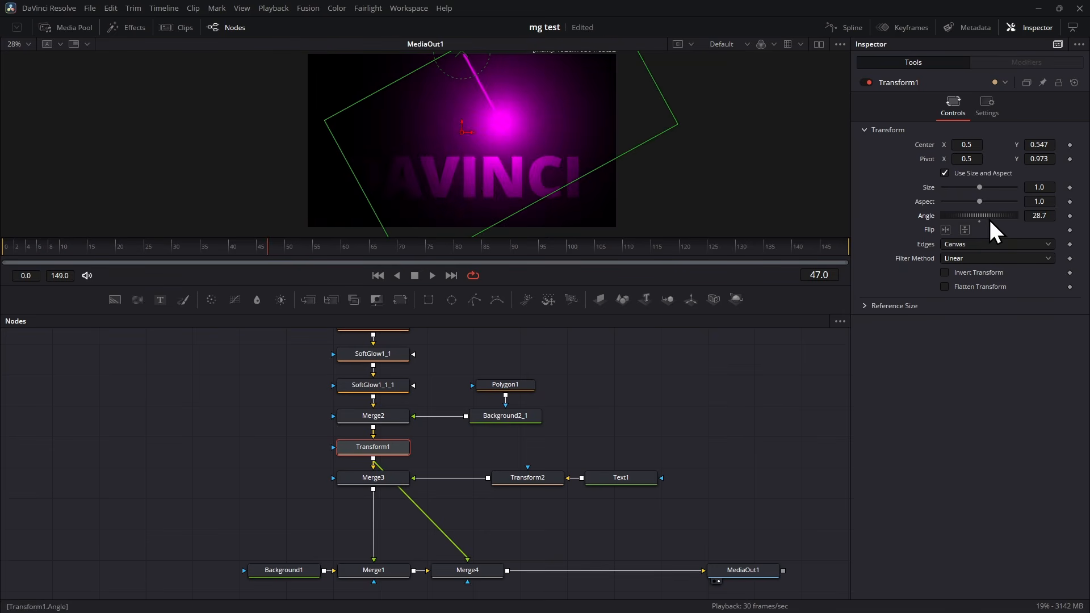
drag(989, 217, 971, 223)
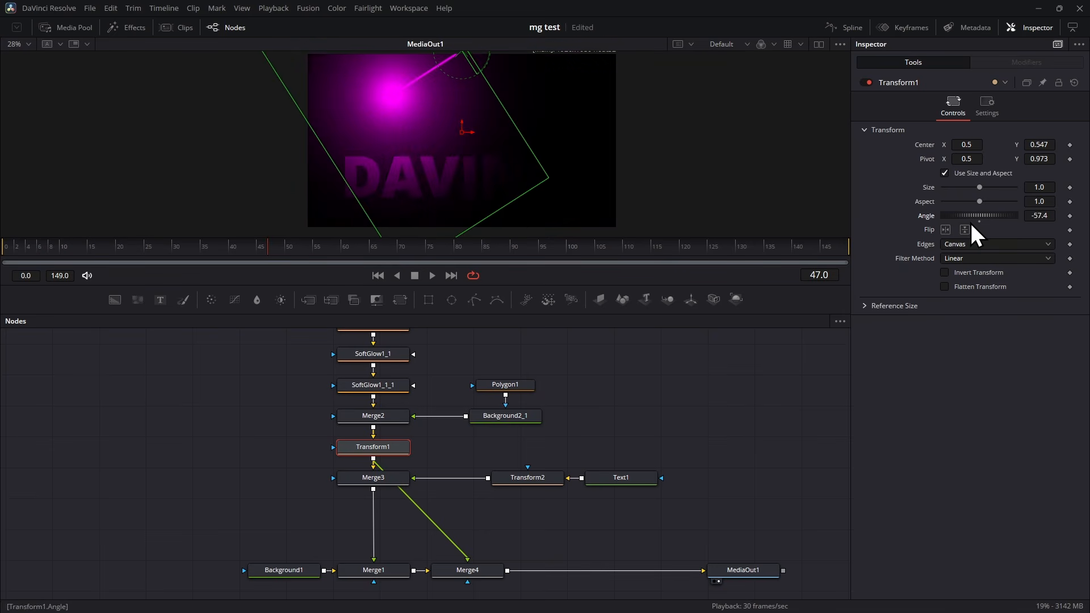
double_click(928, 216)
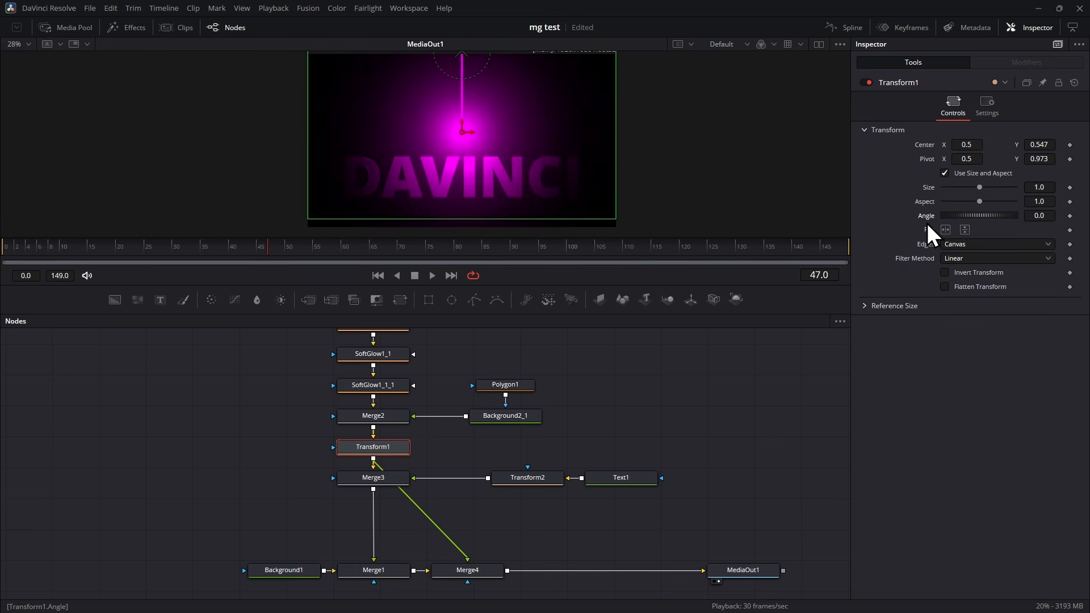
- Modify Transform1's angle with Anim Curves, display the modifier's settings and preview the rotation up to frame 145
right_click(926, 218)
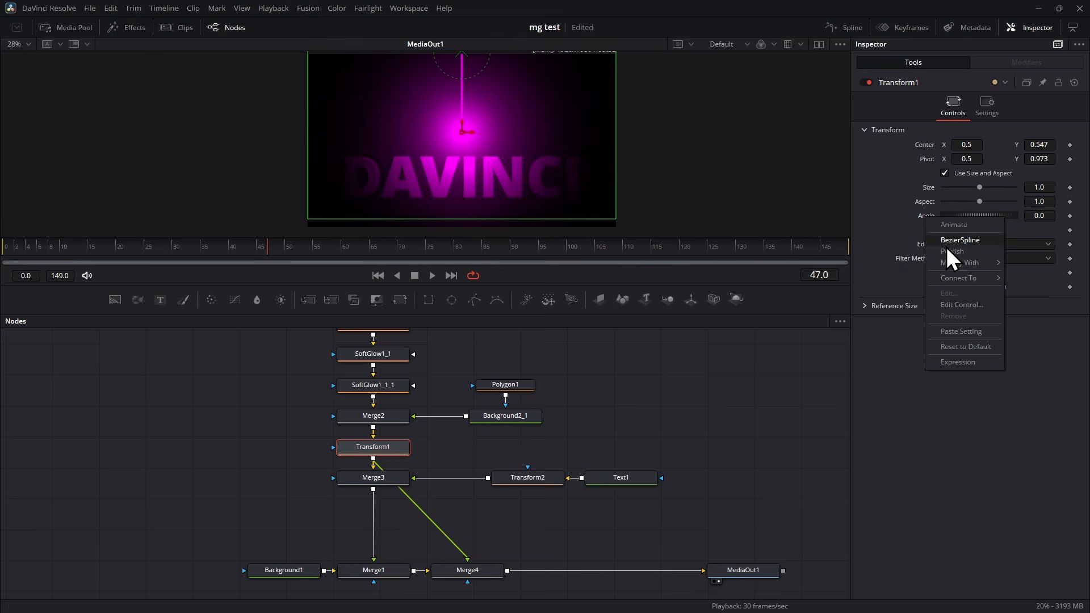
mouse_move(956, 260)
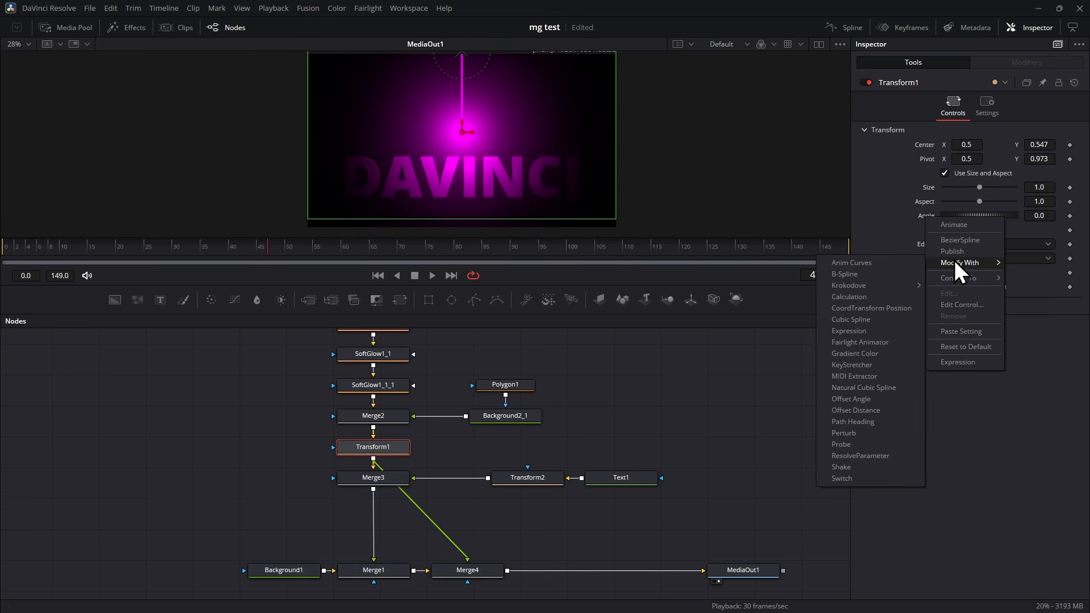
click(895, 263)
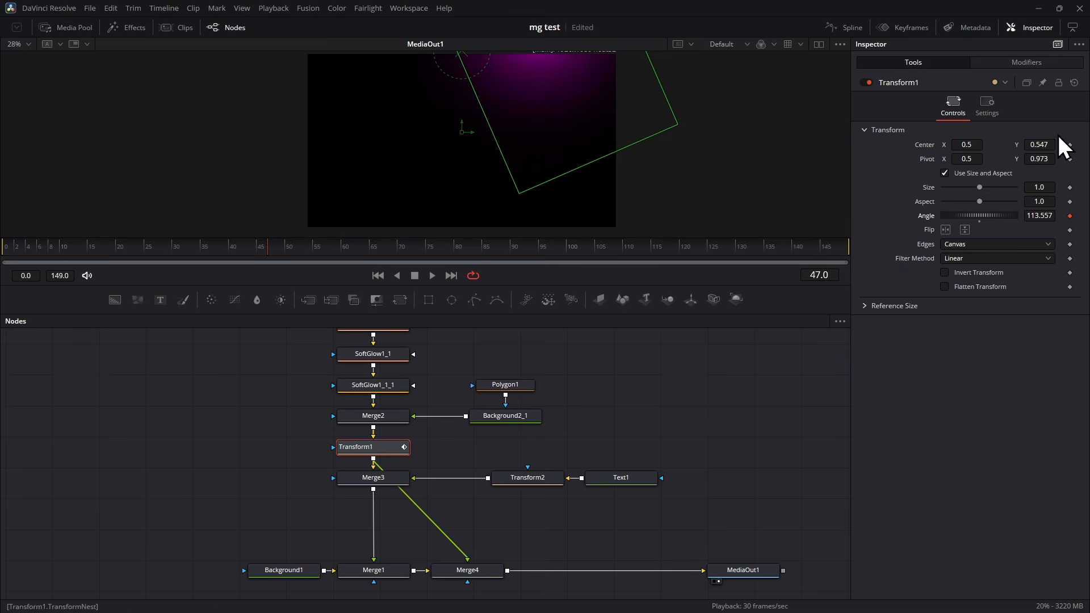
click(1039, 64)
drag(69, 249, 823, 244)
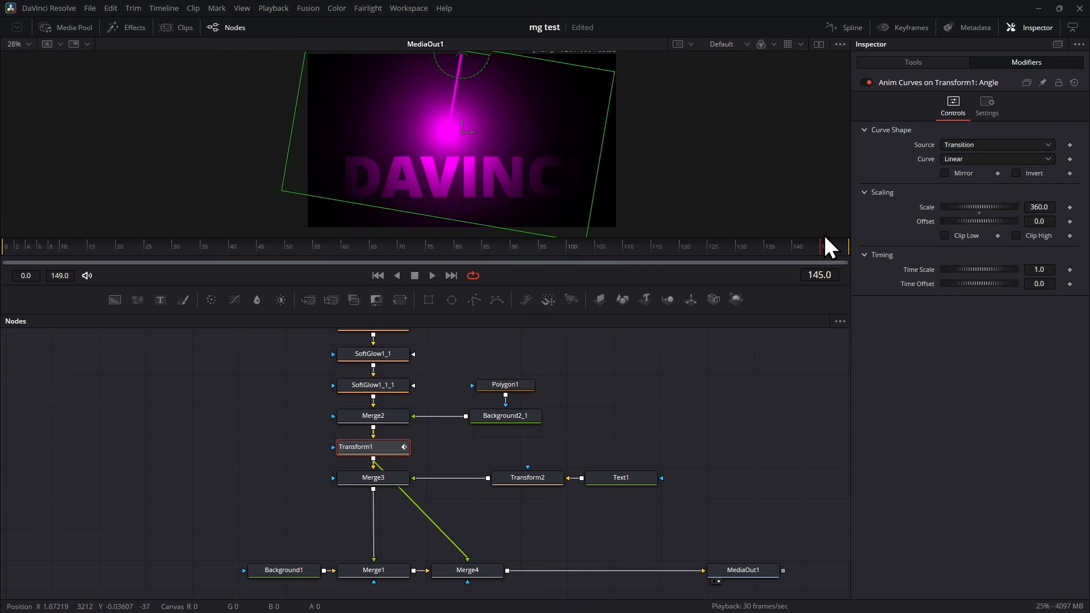
- Set the Anim Curves modifier's curve to Easing, with Elastic as the out easing
click(1012, 157)
click(969, 187)
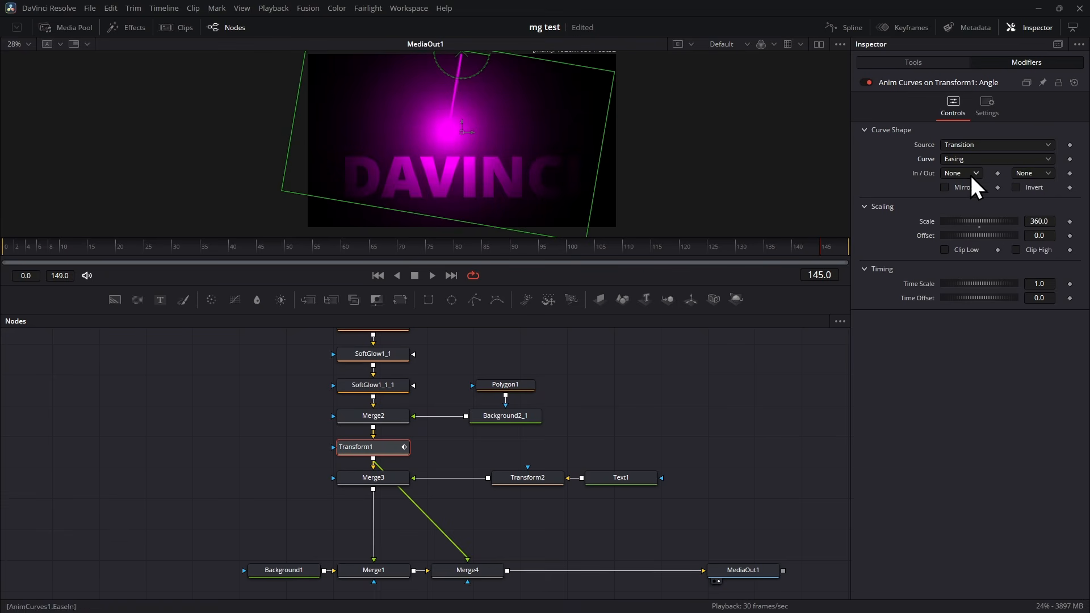
click(1045, 174)
click(1028, 301)
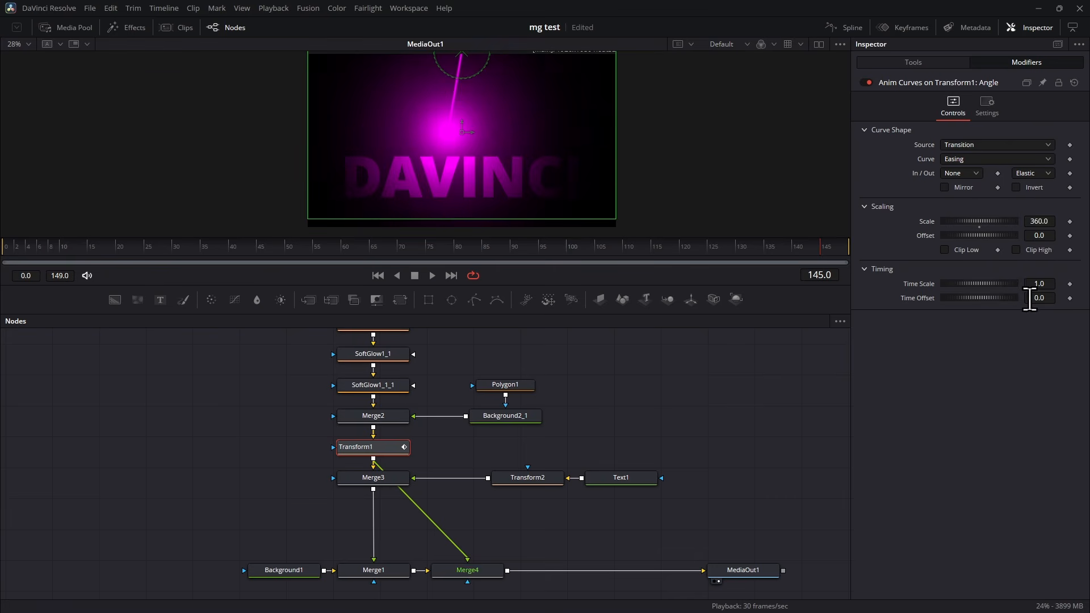
- Set both the scale and the offset of the Anim Curves modifier to 180 and check the swing at frame 74
click(1045, 222)
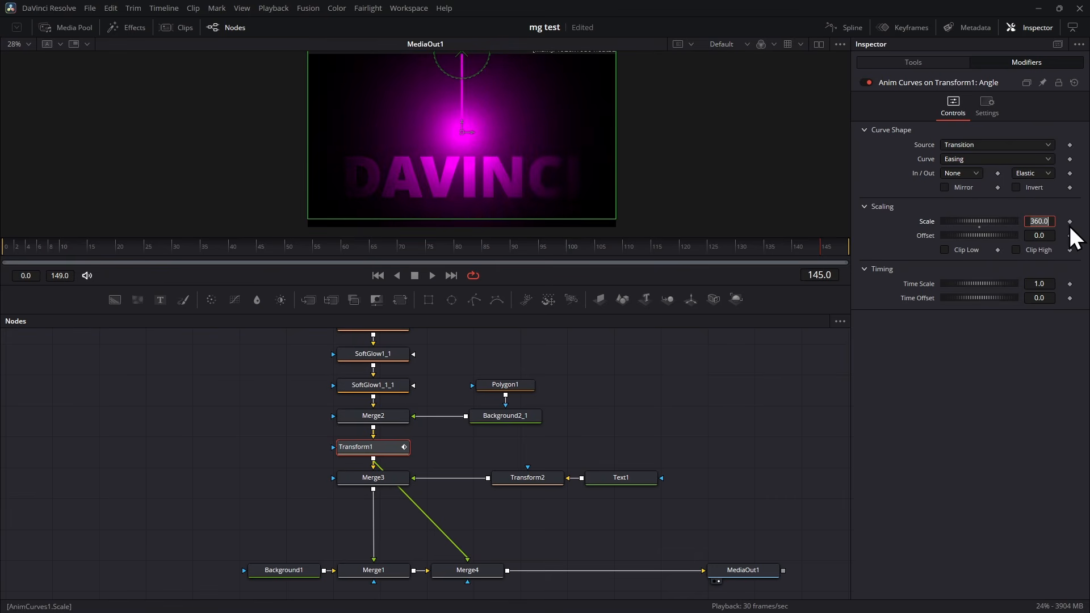
text(180)
key(Return)
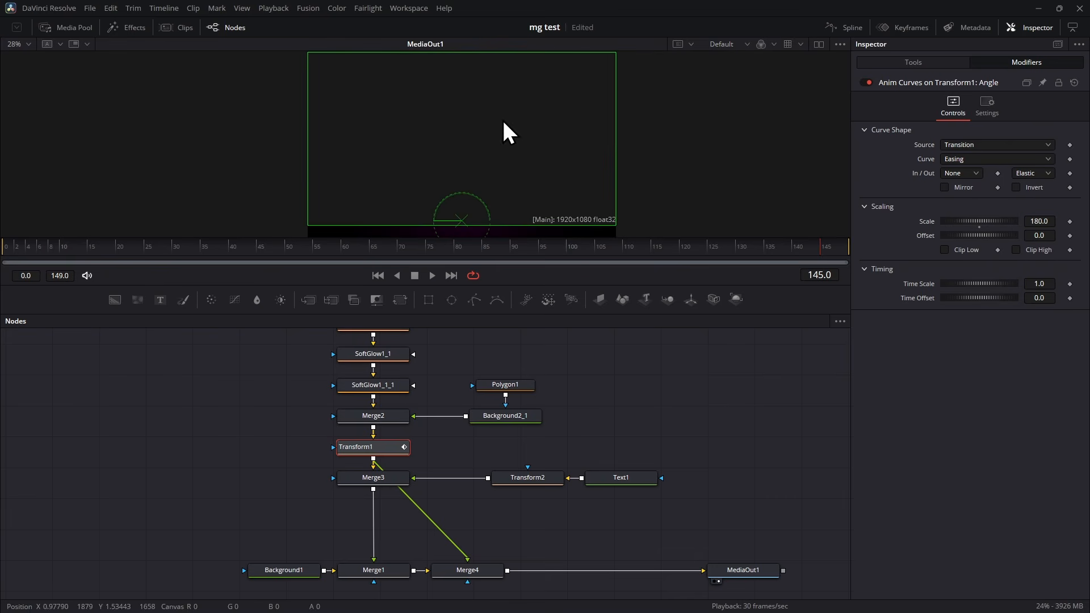
scroll(629, 128, down, 2)
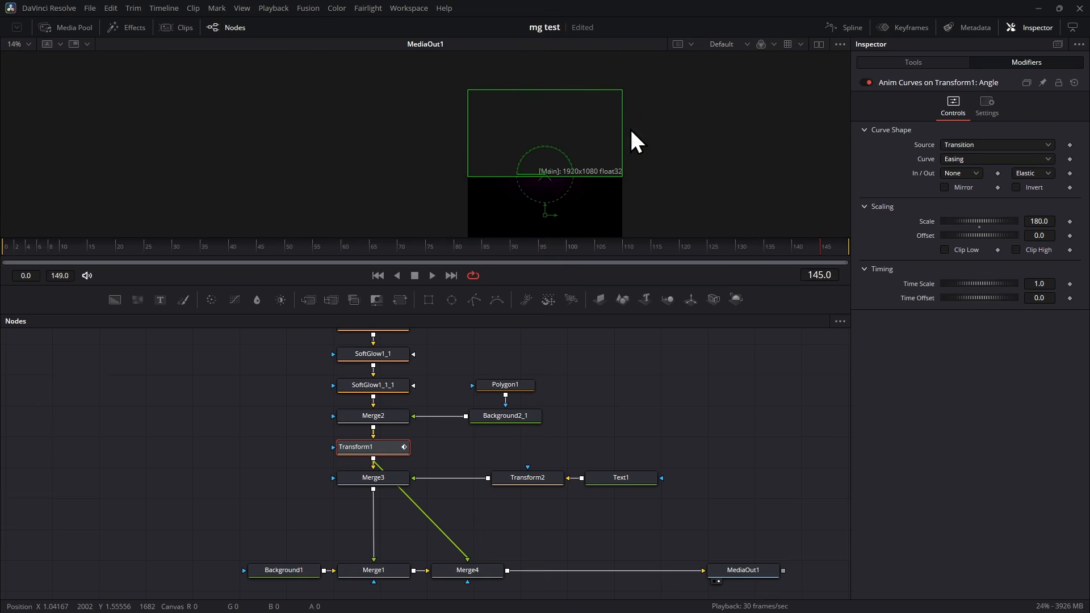
drag(19, 251, 329, 254)
scroll(525, 123, down, 3)
click(1038, 235)
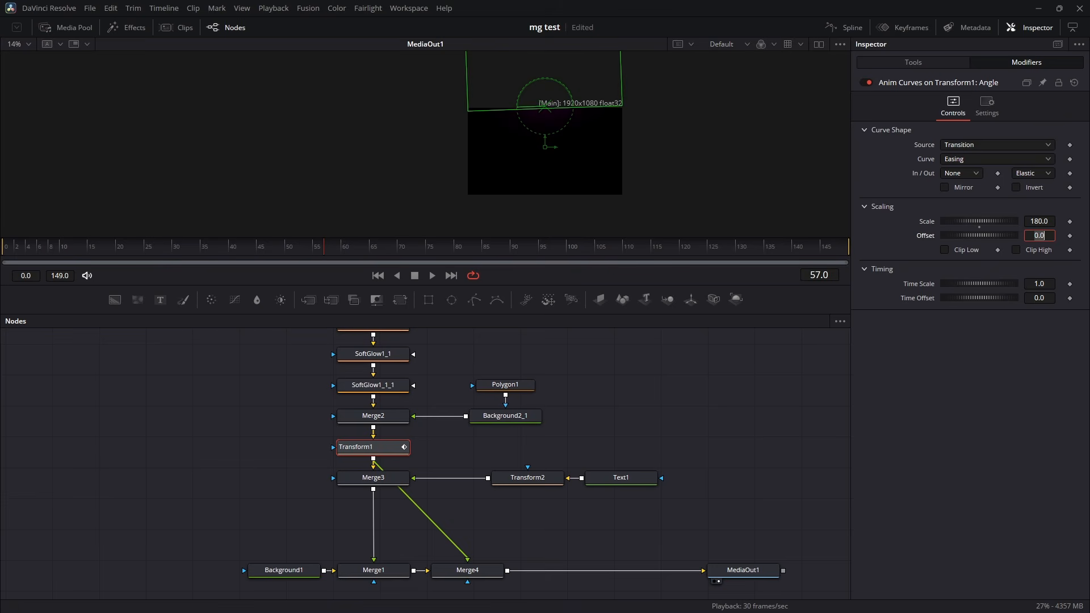
text(180)
click(421, 246)
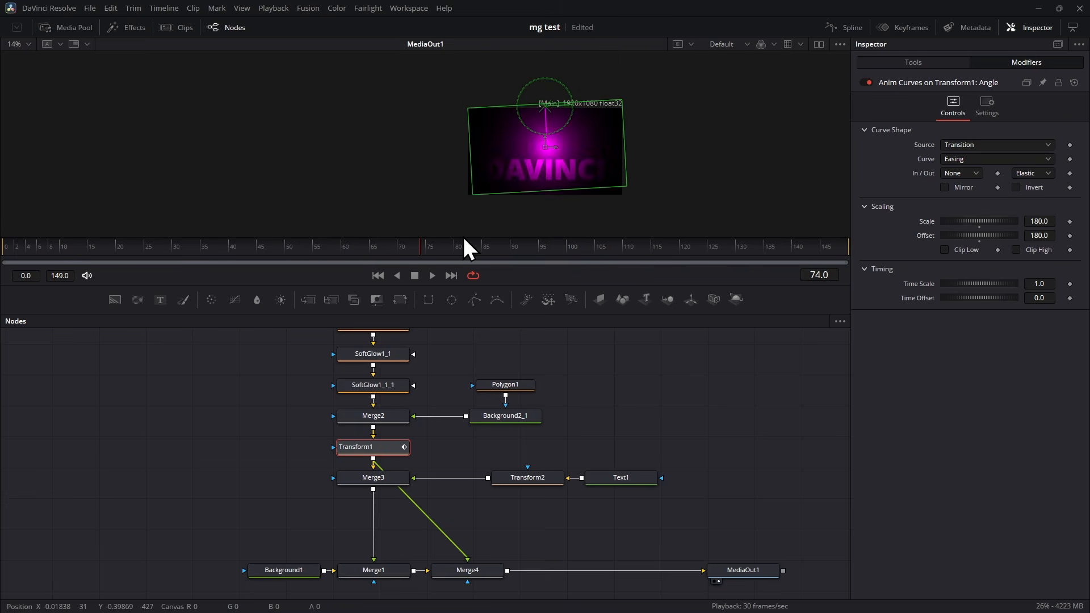
- Fit the composition in the viewer and play the bulb's swing animation twice from frame 0
click(31, 41)
click(19, 56)
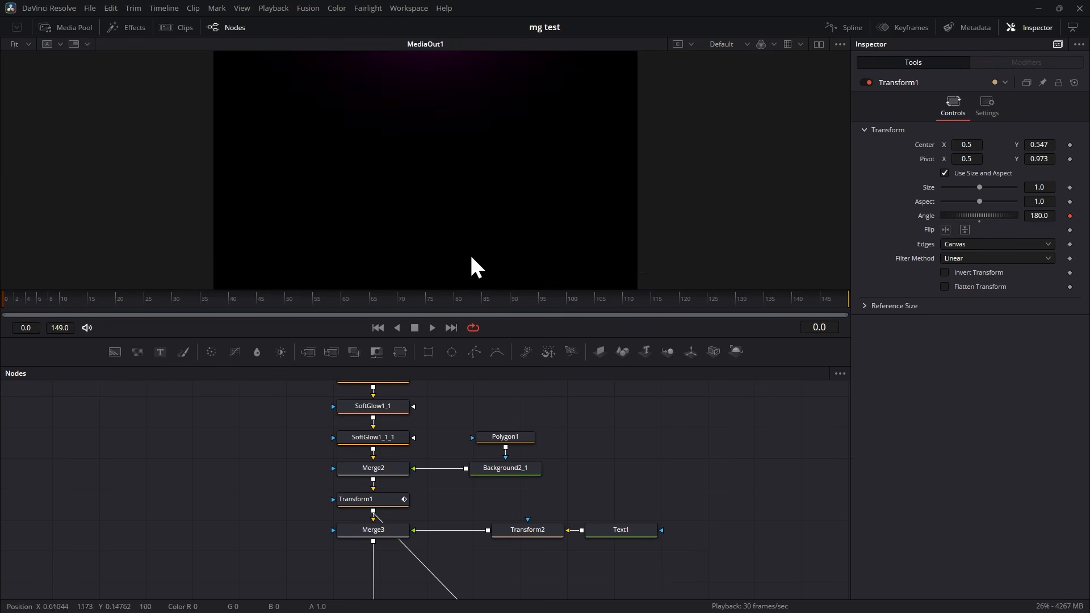
key(space)
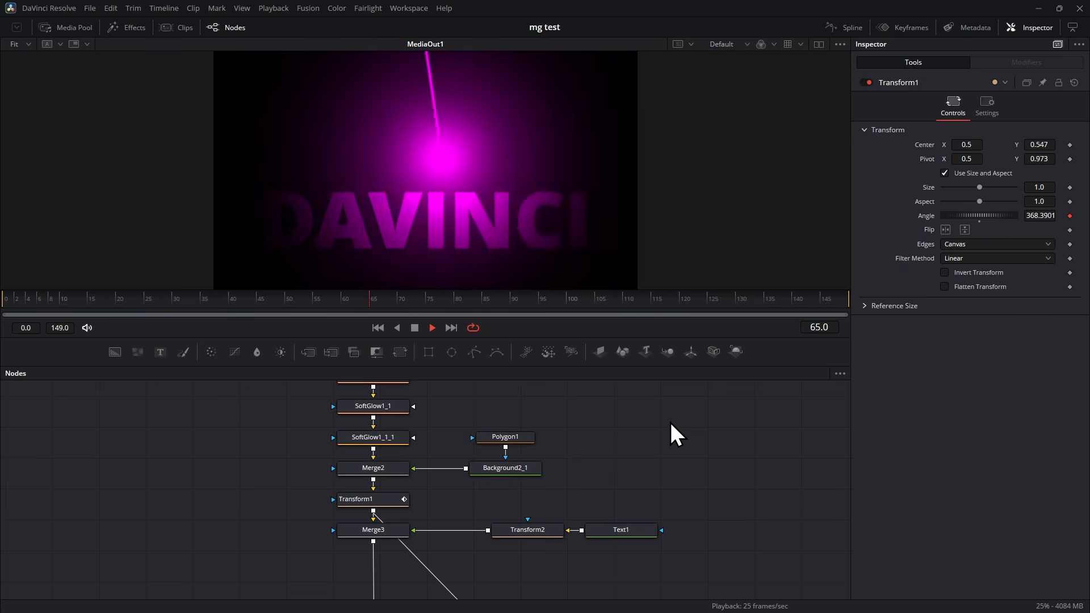
key(space)
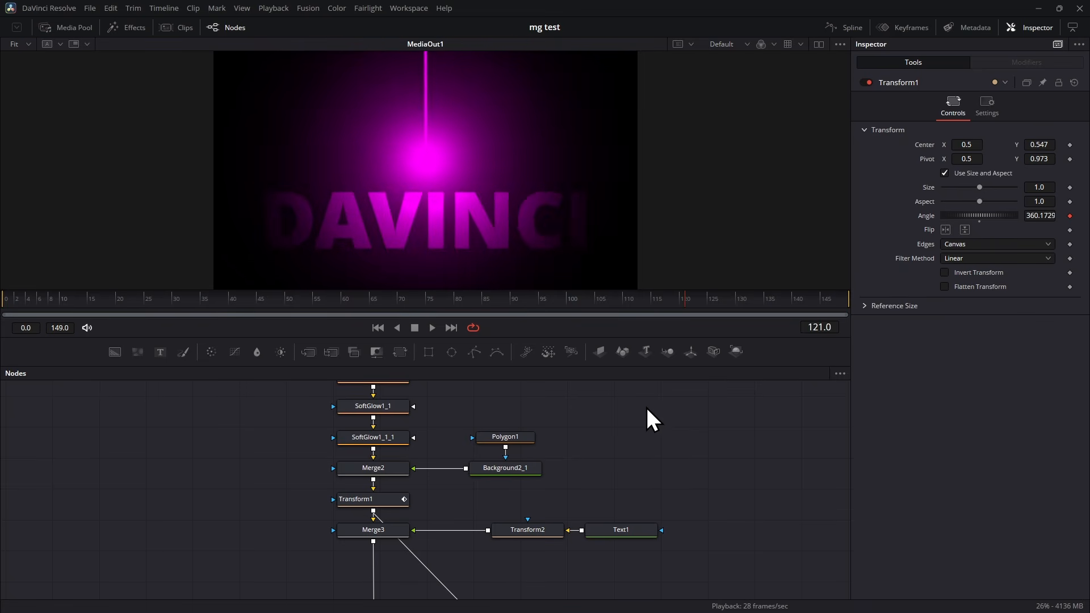
drag(202, 305, 5, 307)
key(space)
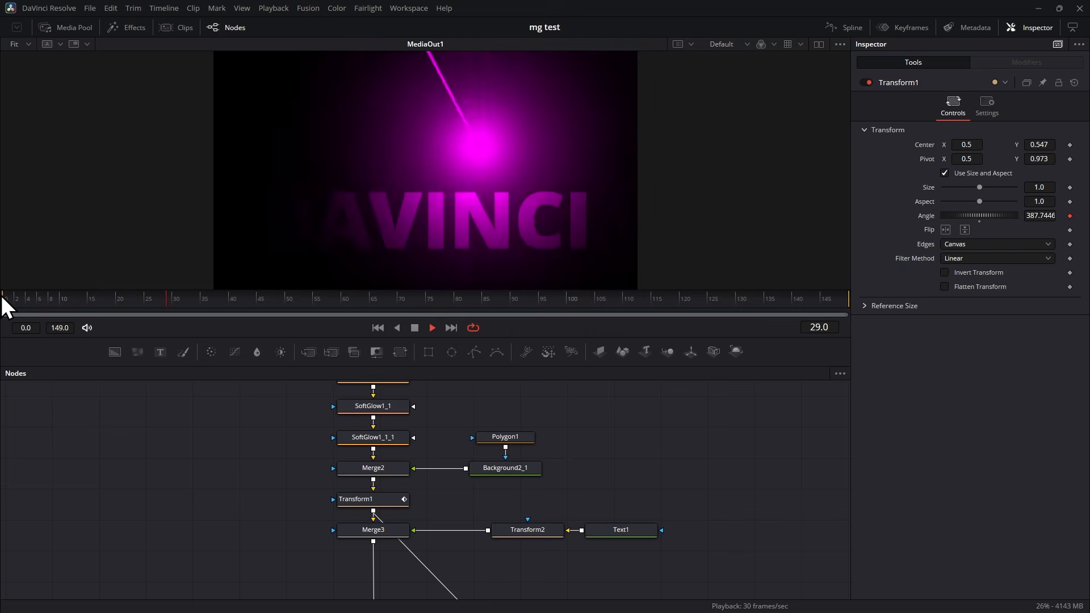
key(space)
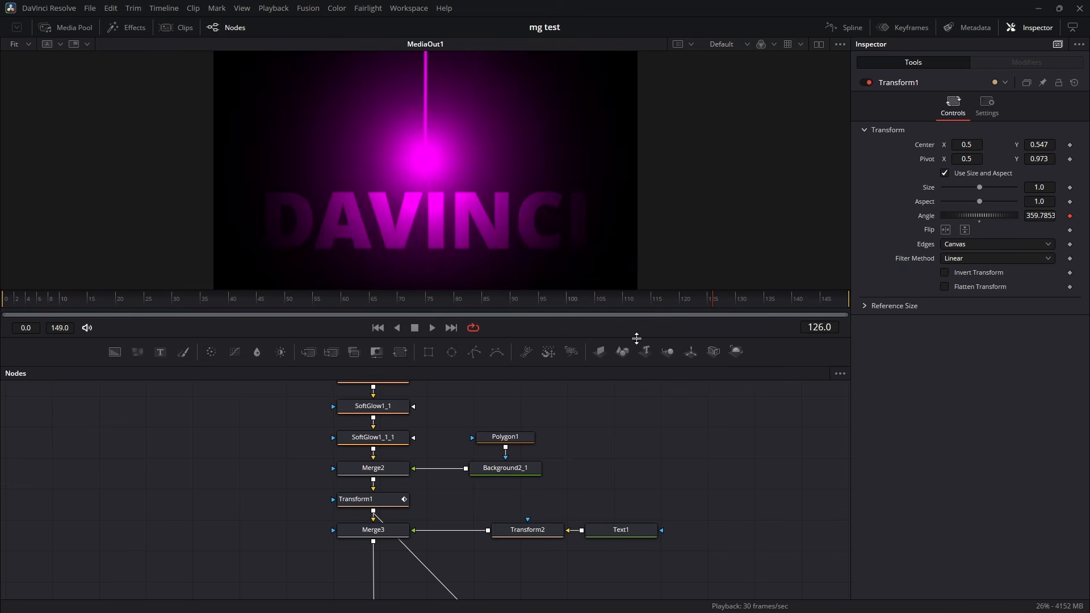
- Enlarge the node area and delete the SoftGlow1_1_1, Polygon1 and Background2_1 nodes
drag(636, 338, 636, 215)
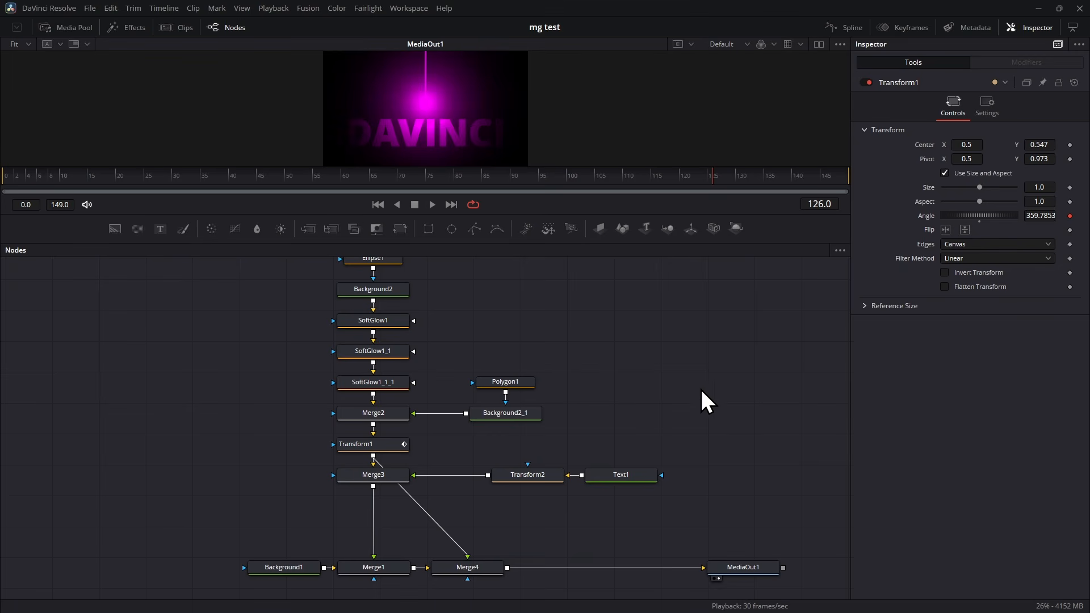
scroll(701, 385, up, 2)
scroll(710, 356, down, 1)
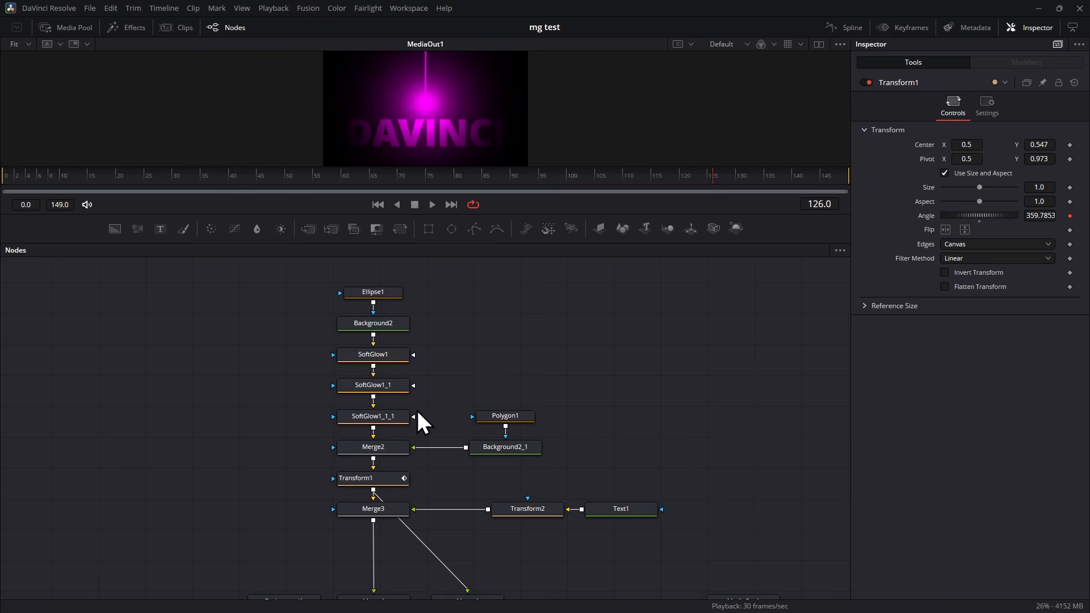
click(346, 419)
key(Delete)
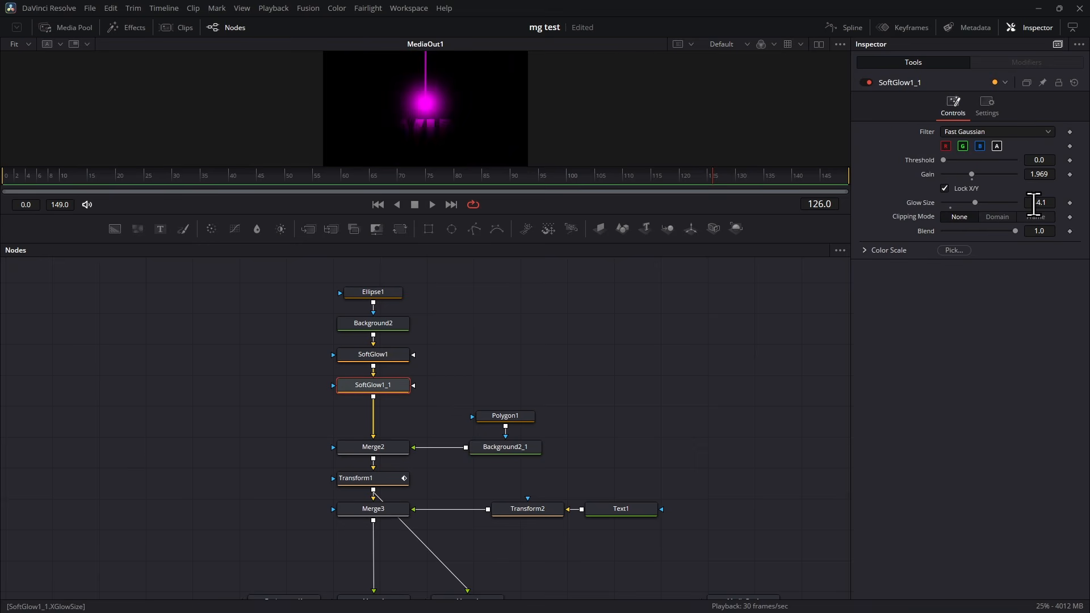
drag(1034, 204, 1082, 204)
drag(594, 301, 496, 385)
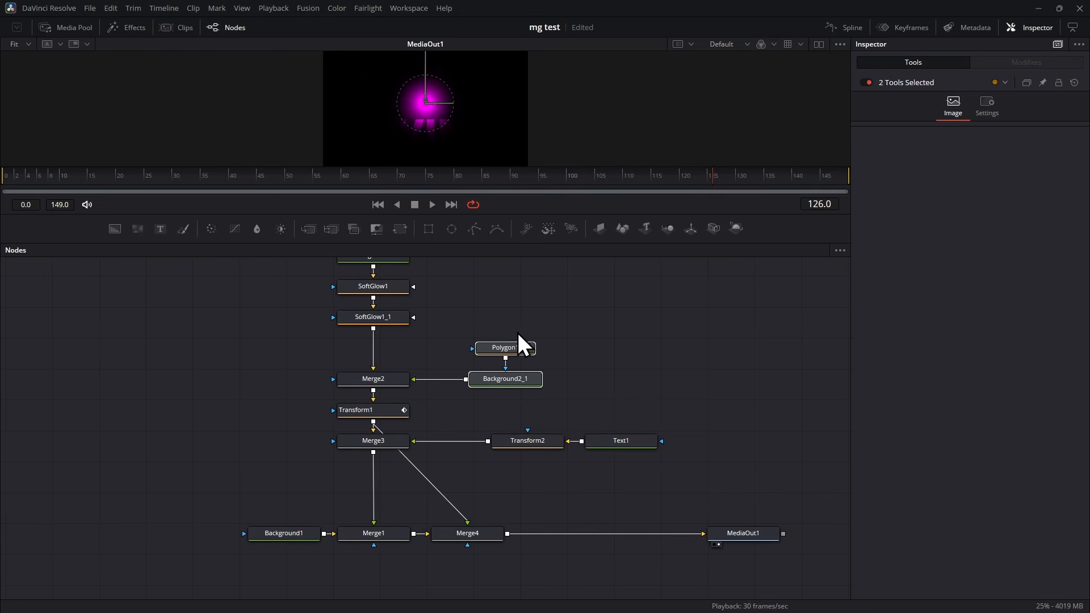
key(Delete)
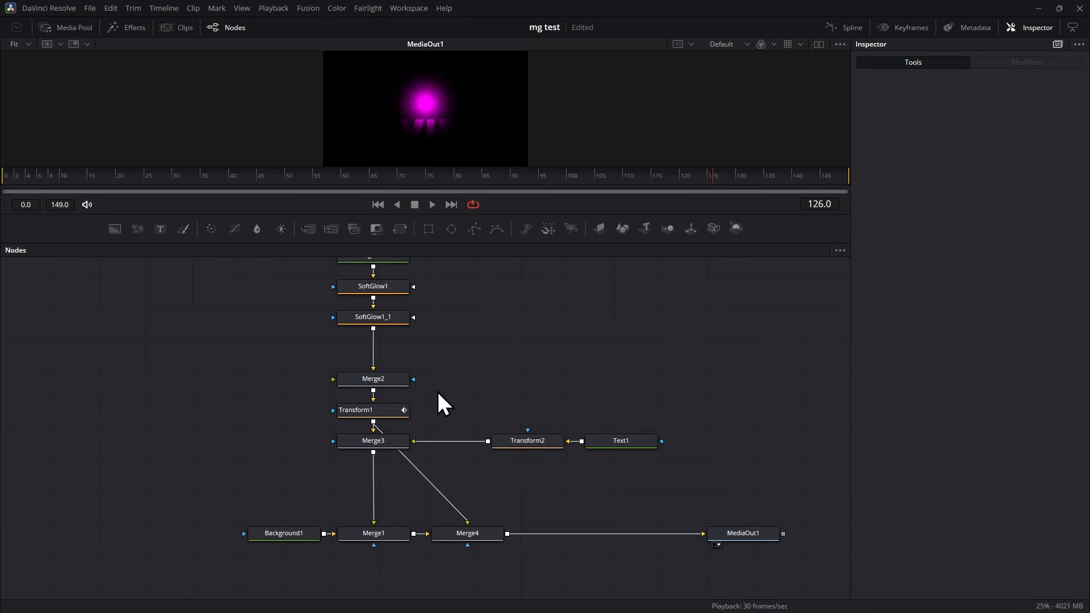
- Delete the Transform1, Merge2 and Merge4 nodes, leaving SoftGlow1_1 feeding Merge3 directly
click(390, 412)
key(Delete)
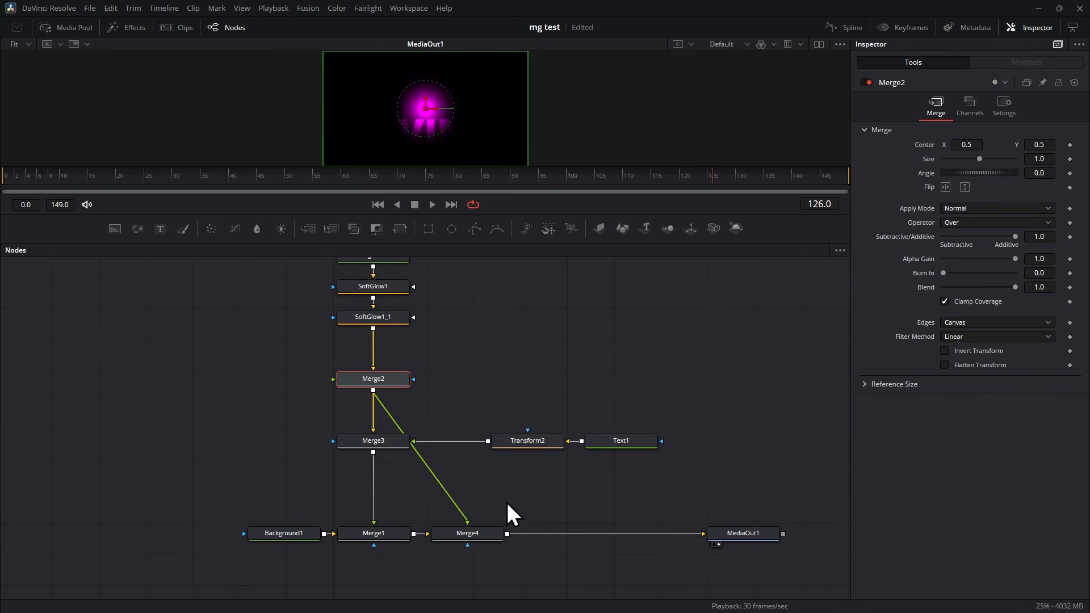
drag(507, 502, 439, 584)
key(Delete)
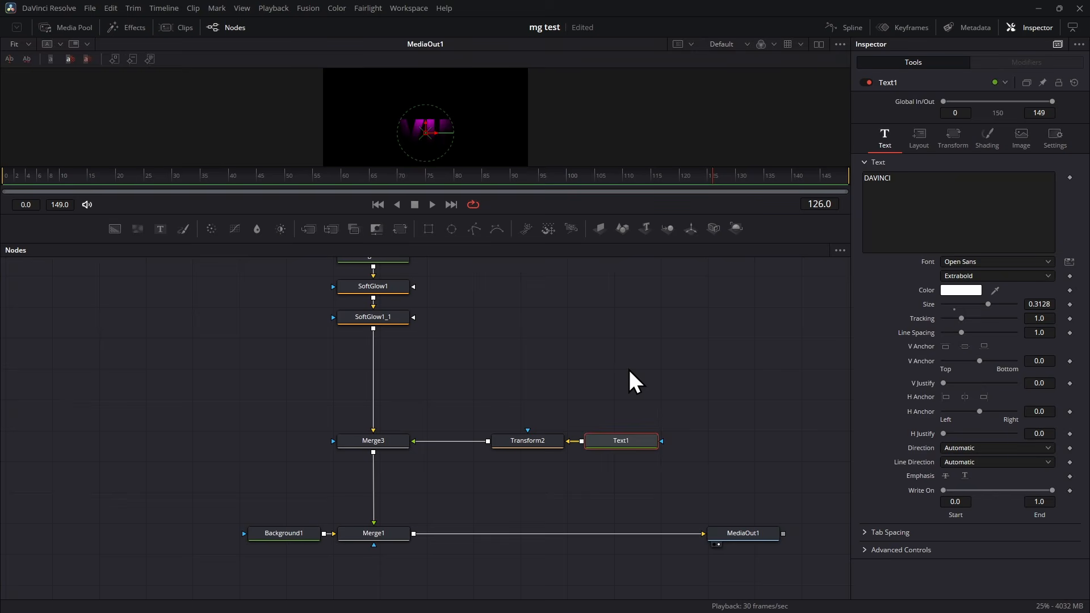
- Set Merge3's apply mode to Normal
click(630, 371)
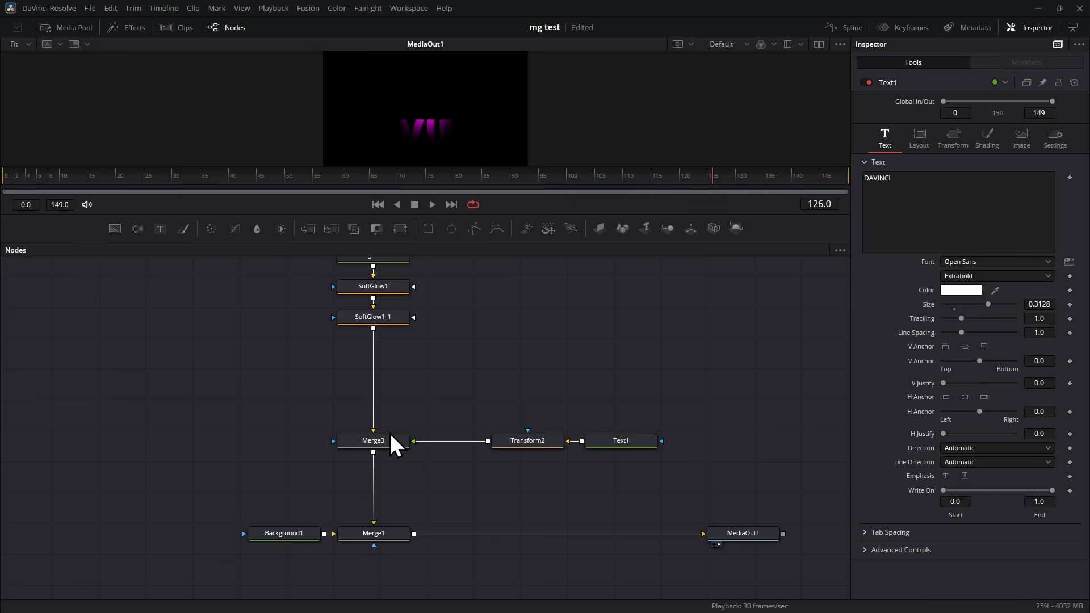
click(391, 439)
click(969, 207)
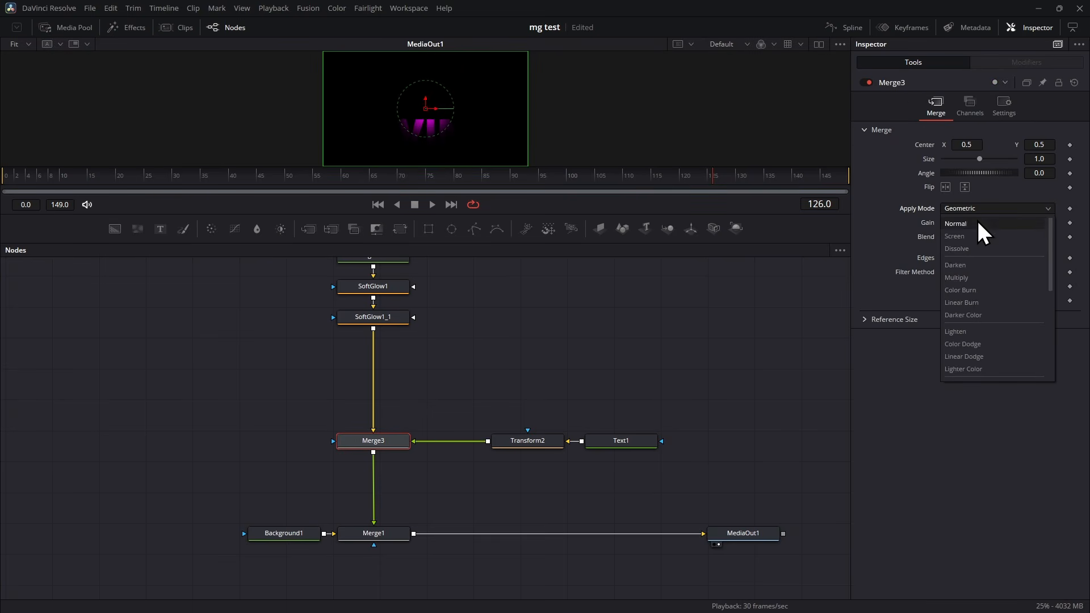
click(978, 222)
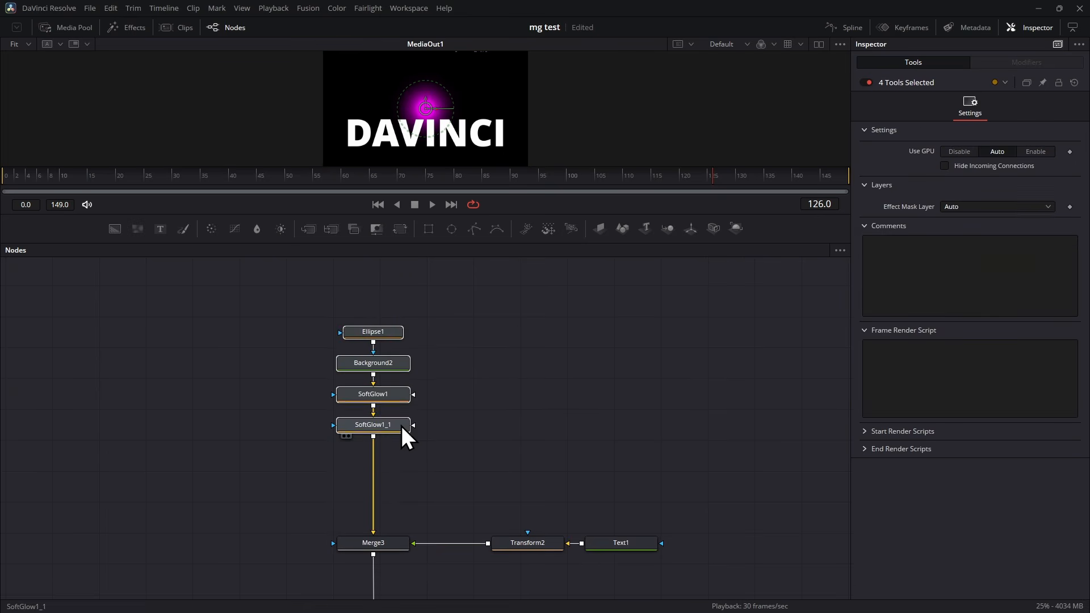
- Move the Ellipse1, Background2, SoftGlow1 and SoftGlow1_1 nodes together down close to Merge3
drag(401, 426, 400, 493)
scroll(557, 341, down, 2)
scroll(560, 373, down, 1)
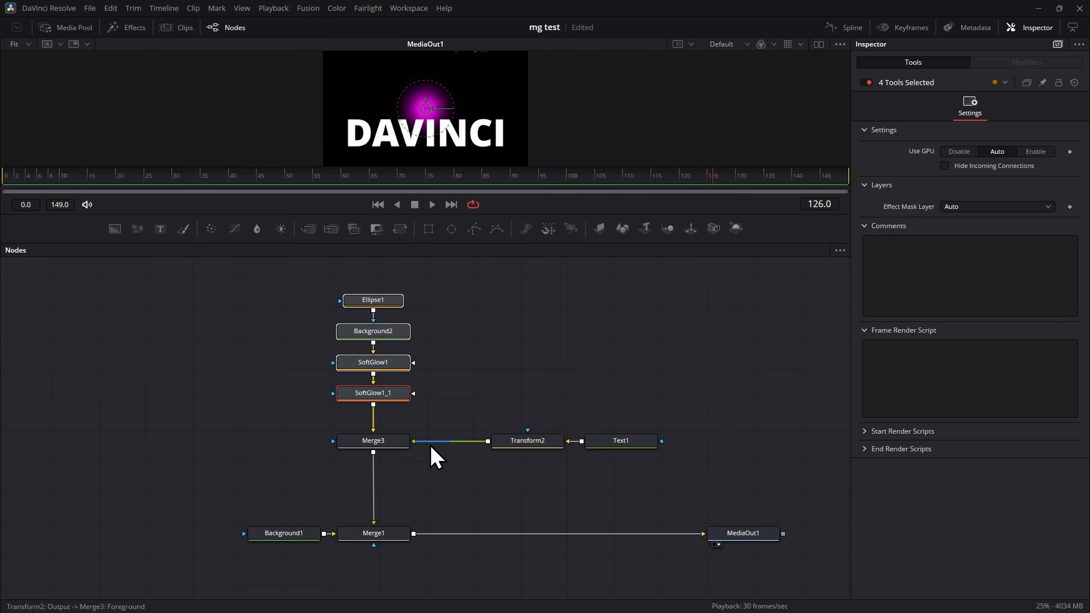
scroll(620, 321, down, 2)
- Replace Text1's text with "Hello subs welcome to my channel"
click(628, 372)
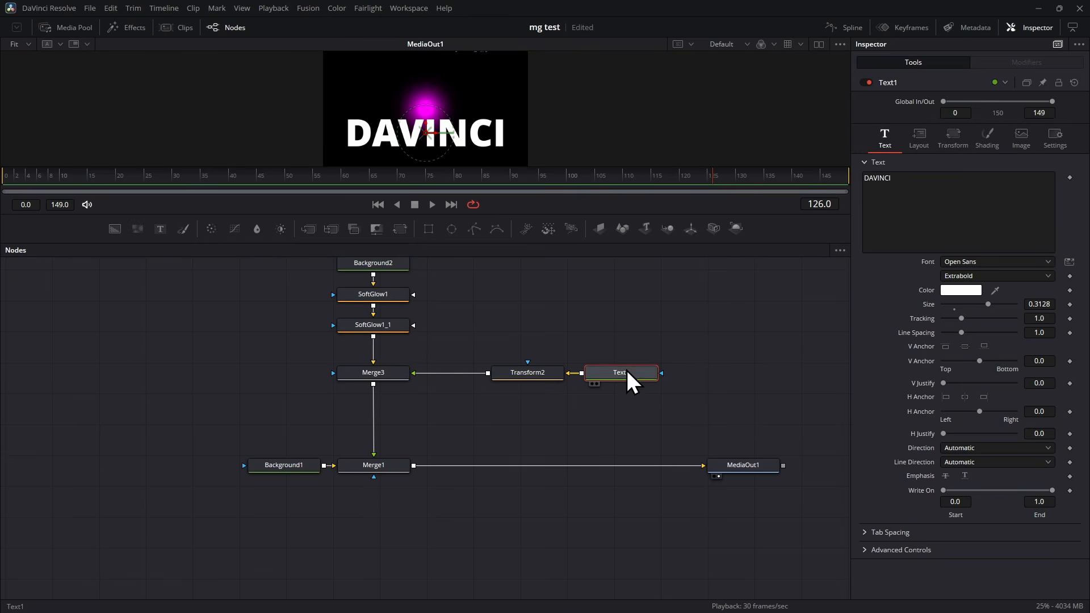
click(925, 193)
key(ctrl+a)
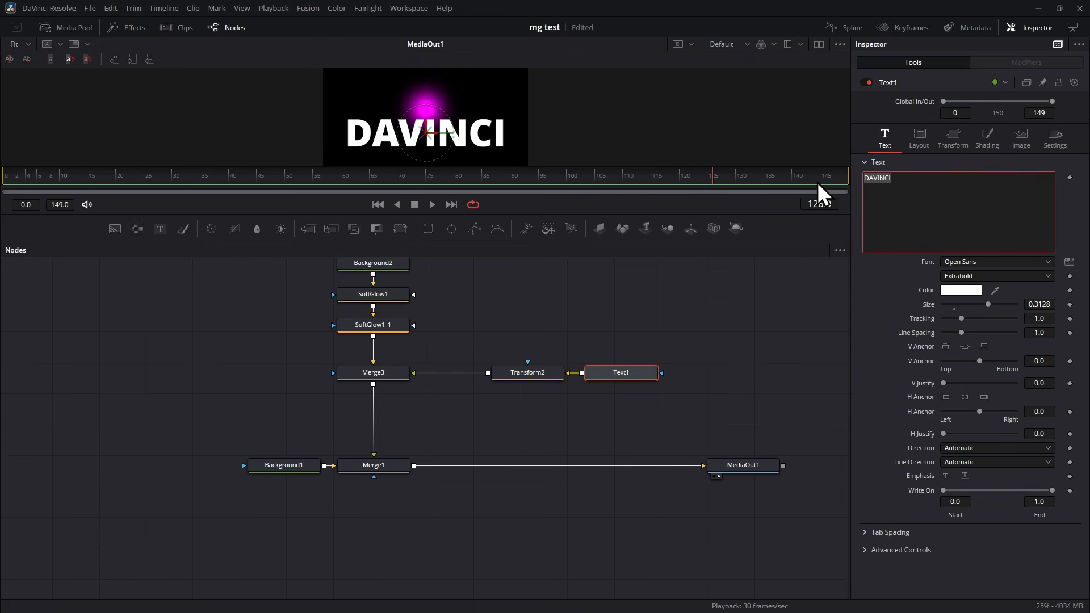
text(Hello subs welcome to my channel)
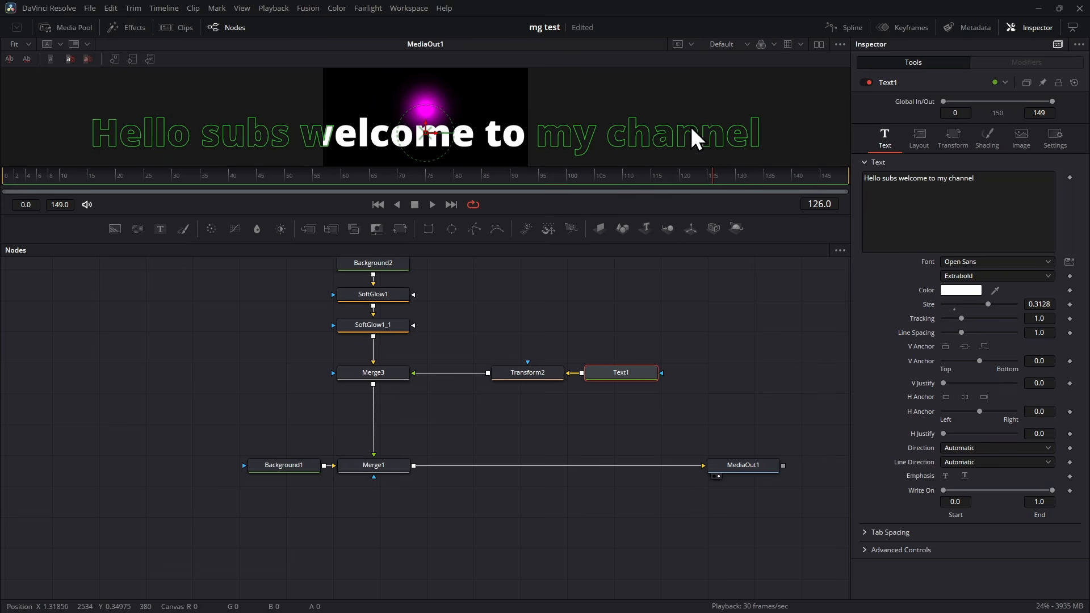
- Reset Text1's size to 0.08 and add a Character Level Styling modifier to its text
double_click(924, 306)
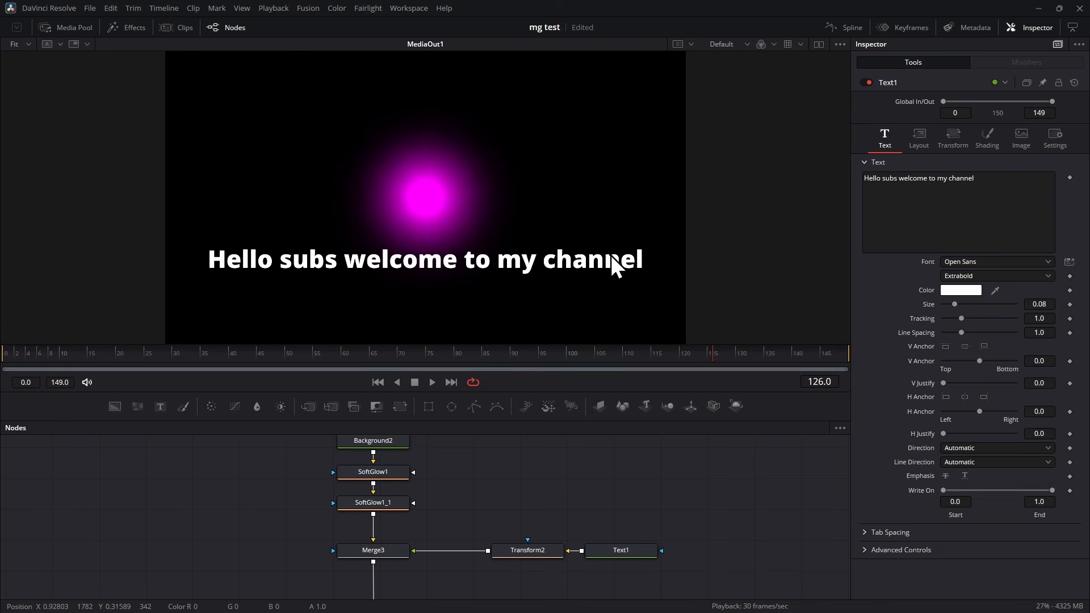
click(627, 550)
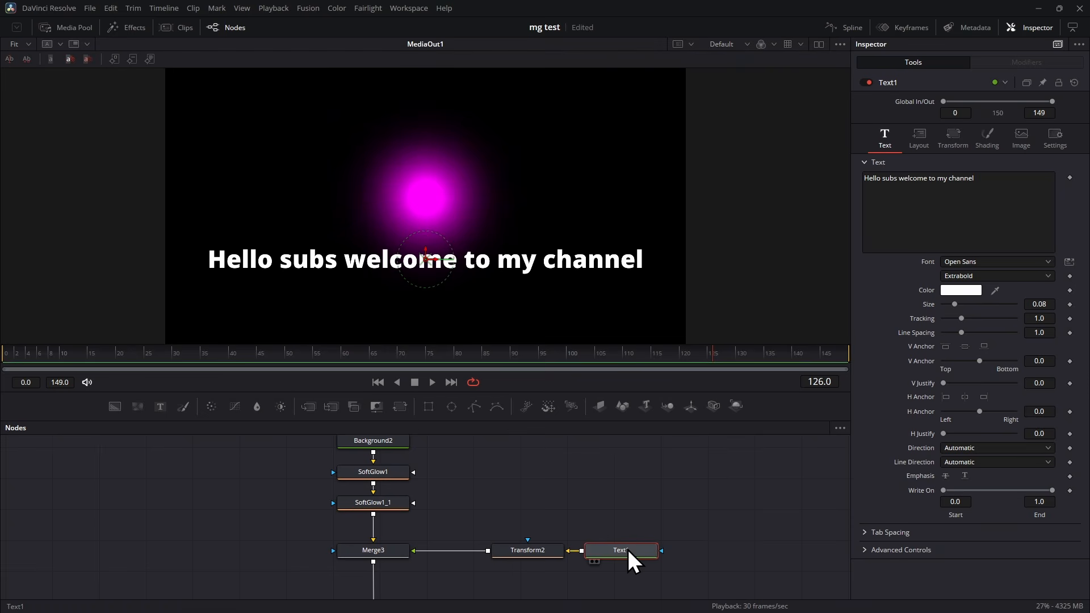
right_click(921, 206)
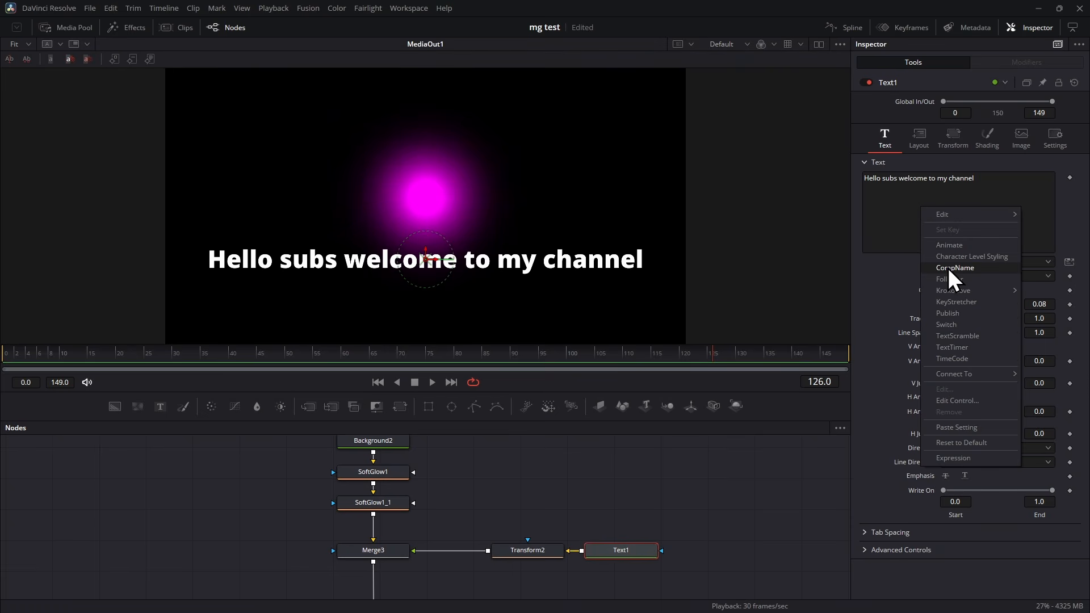
click(982, 258)
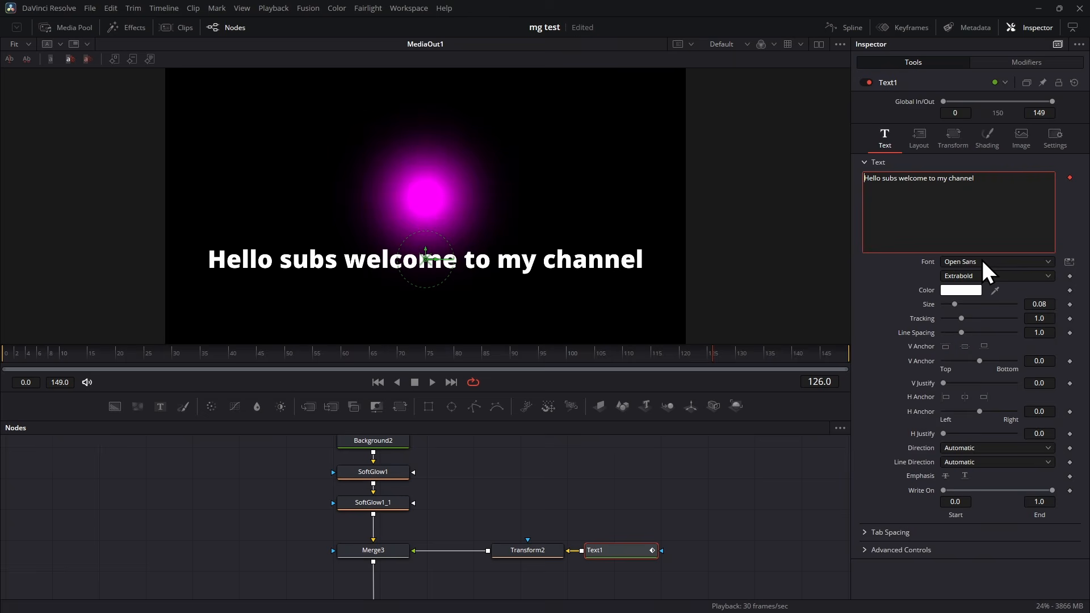
- In the Character Level Styling modifier, offset the word "Hello" by X 0.005 and Y 0.259
click(1047, 63)
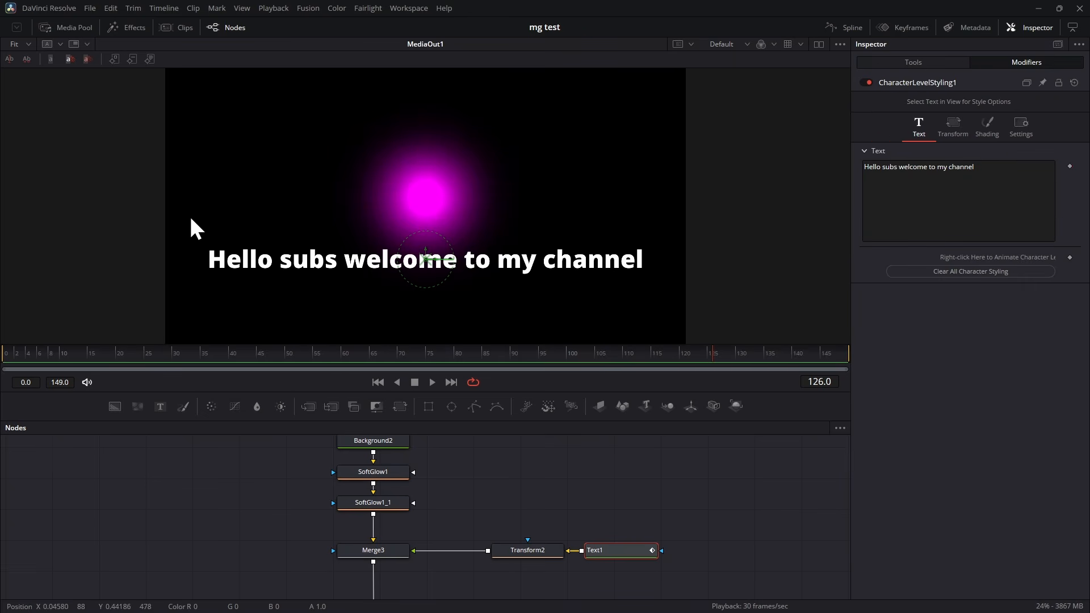
drag(191, 218, 268, 307)
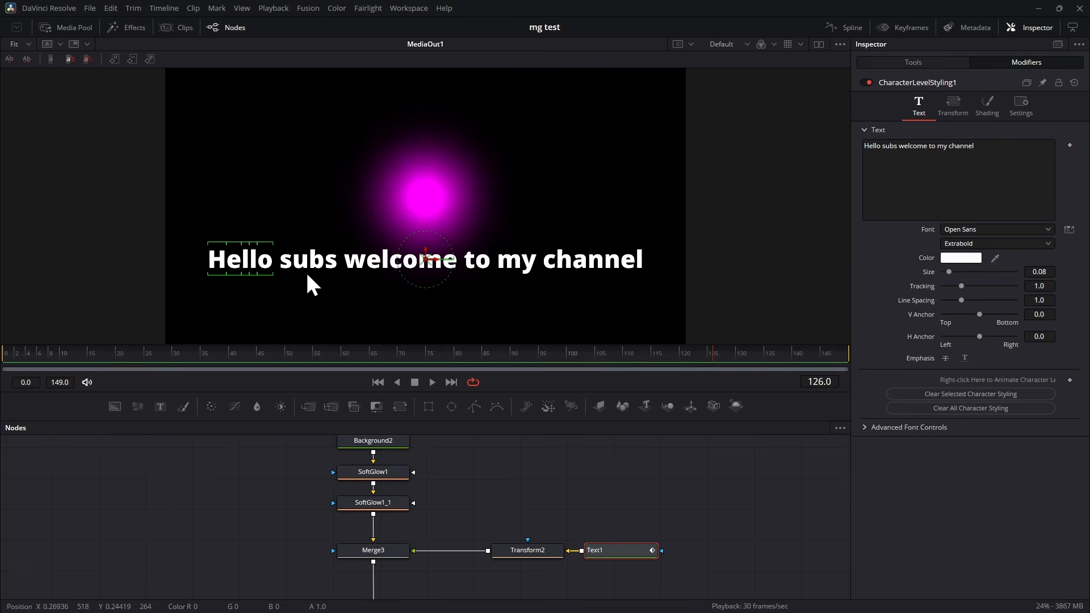
click(964, 111)
mouse_move(967, 172)
mouse_down()
mouse_move(982, 173)
mouse_move(965, 173)
mouse_up()
drag(1039, 173, 1060, 173)
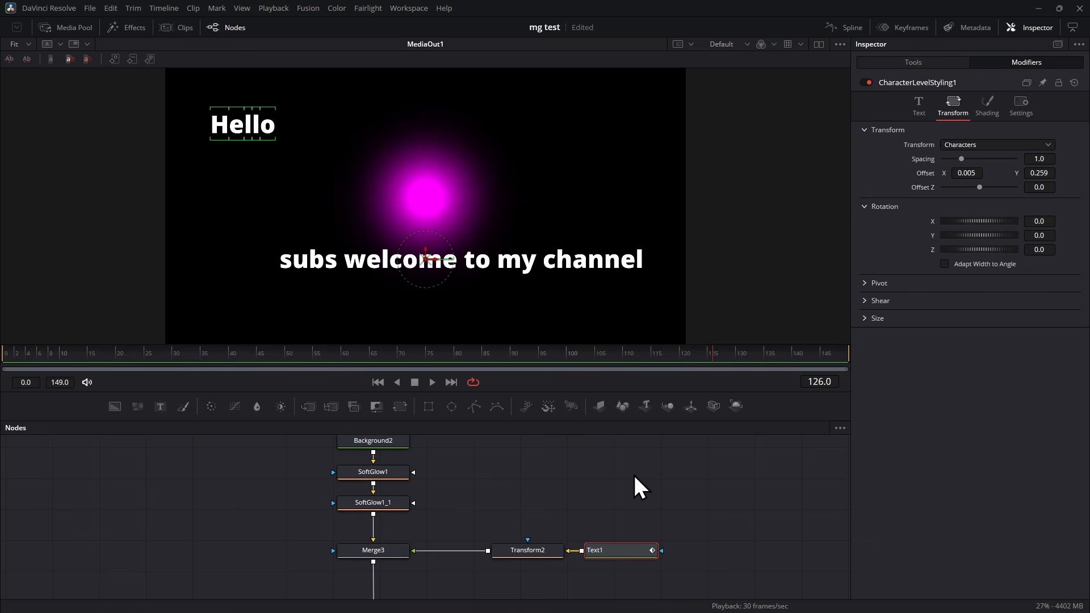
- Offset "subs", "welcome", "to", "my" and "channel" individually so they scatter across the frame, with "my" over the glow
scroll(635, 475, down, 2)
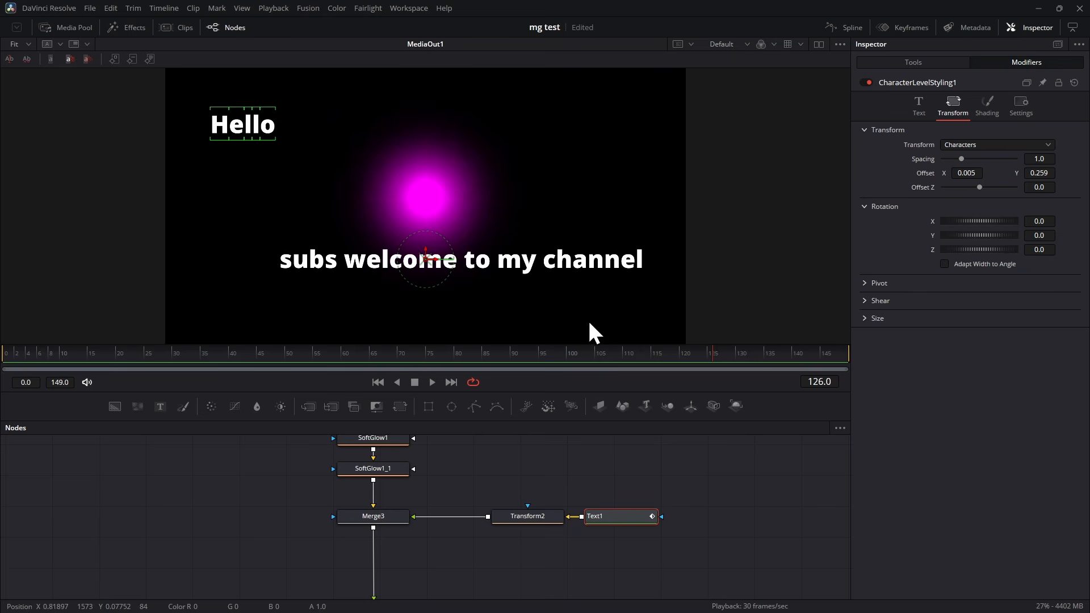
drag(276, 228, 346, 309)
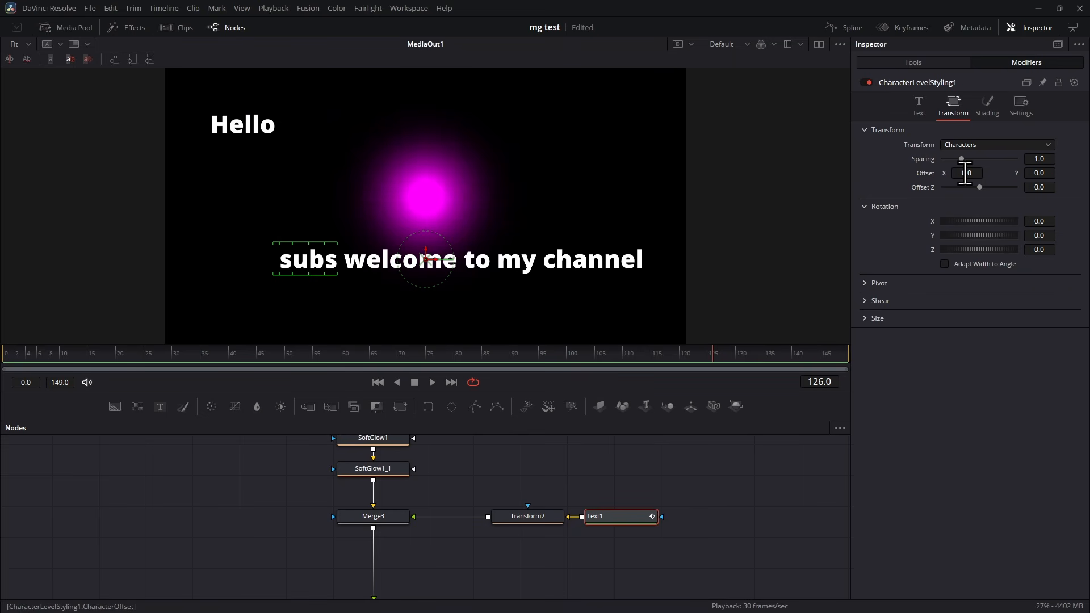
drag(965, 174, 1079, 173)
drag(323, 223, 452, 307)
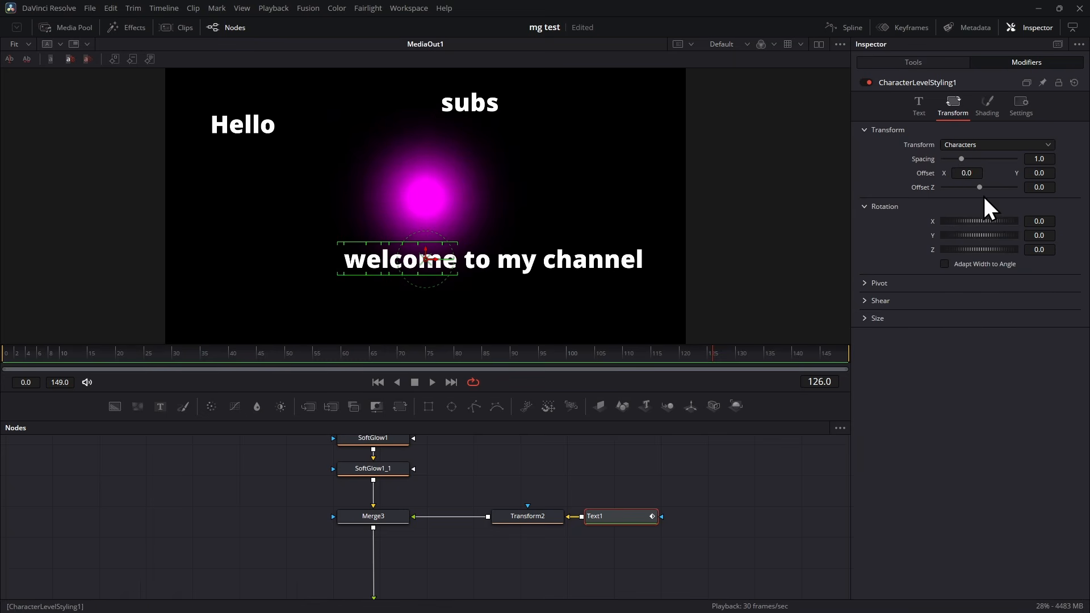
drag(970, 173, 966, 173)
drag(653, 289, 478, 230)
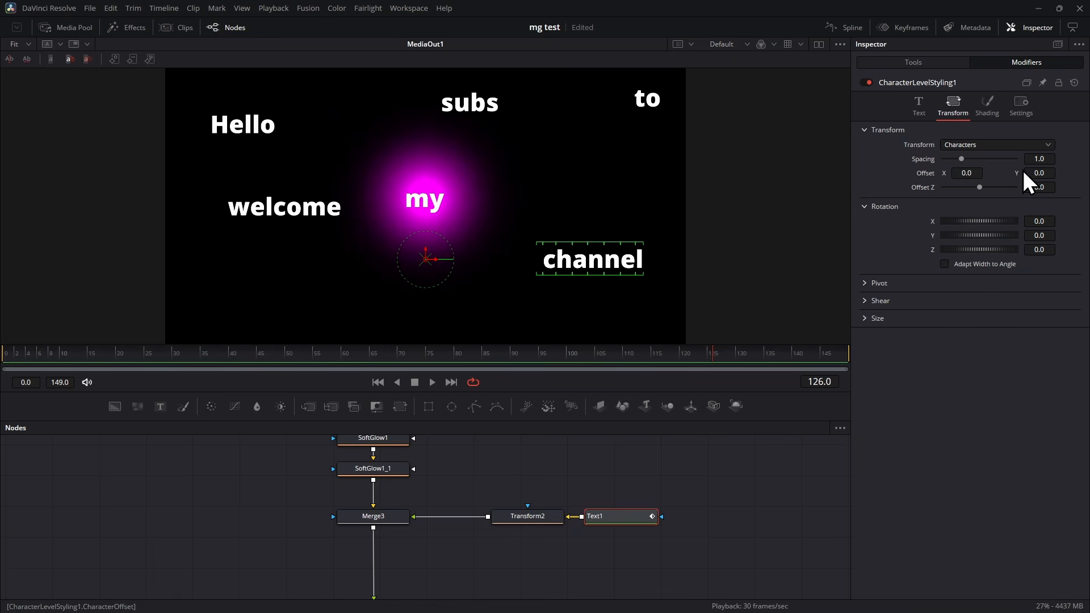
drag(970, 176, 948, 175)
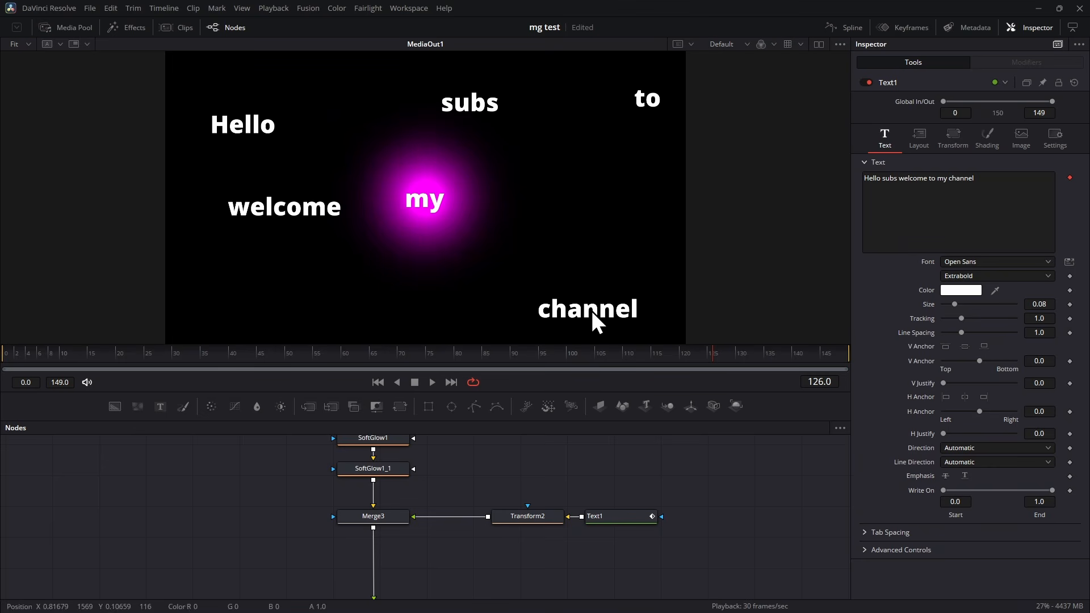
- Insert a Transform node between SoftGlow1_1 and Merge3
scroll(718, 471, down, 2)
scroll(720, 472, up, 2)
scroll(587, 463, up, 4)
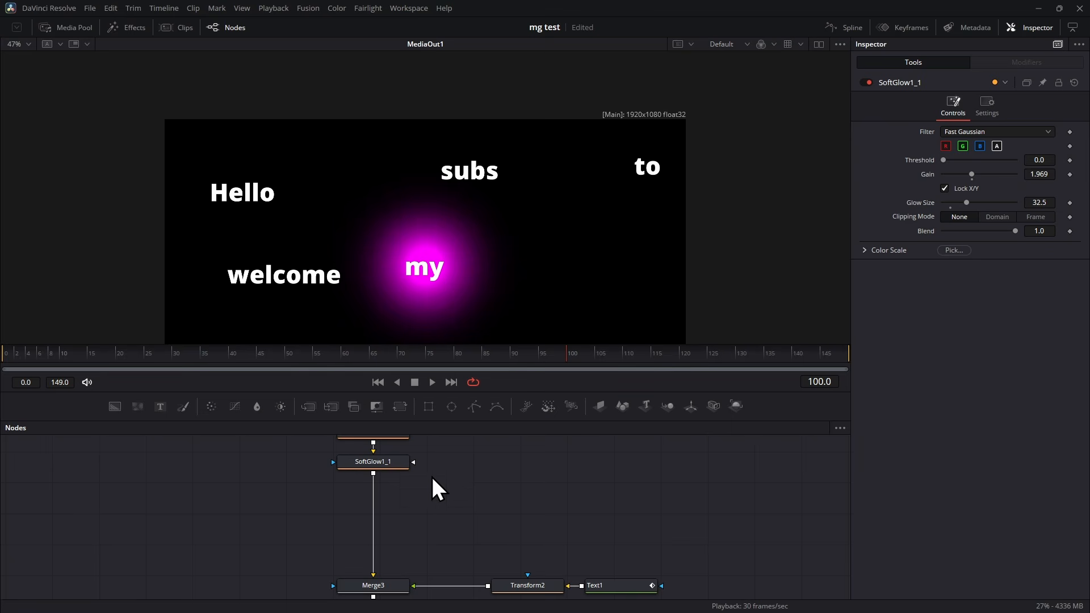
click(390, 463)
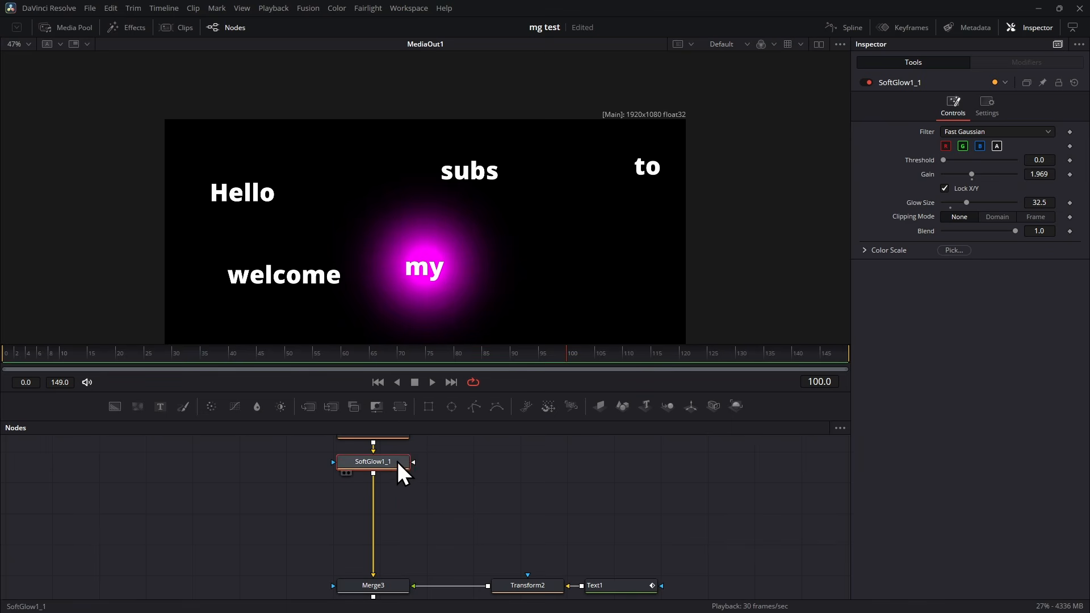
click(401, 407)
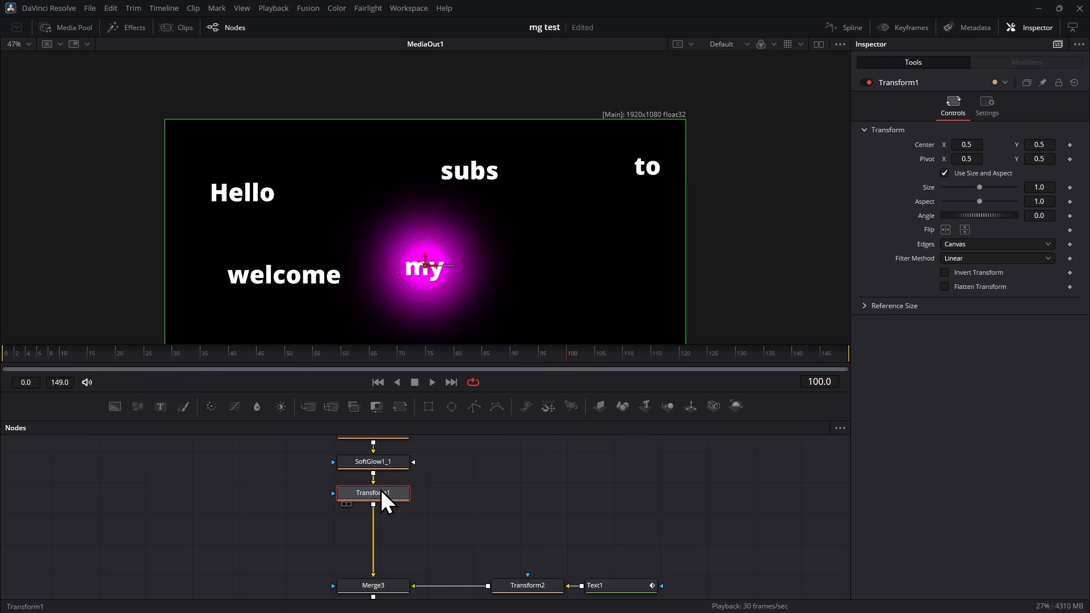
- At frame 0, move the glow outside the frame beyond its upper-left corner and keyframe Transform1's center there
click(5, 357)
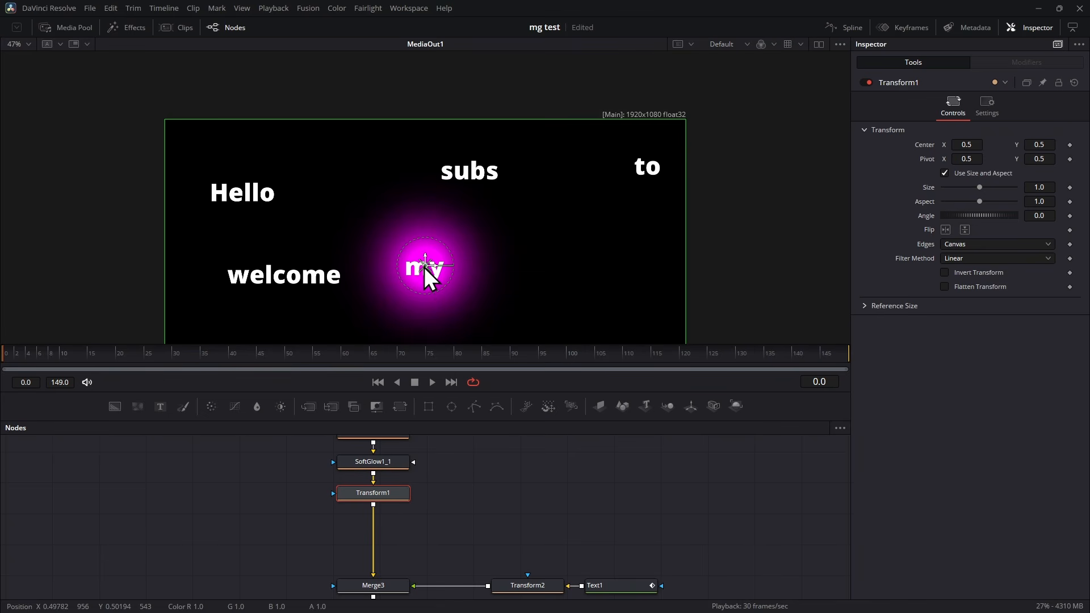
drag(427, 272, 86, 108)
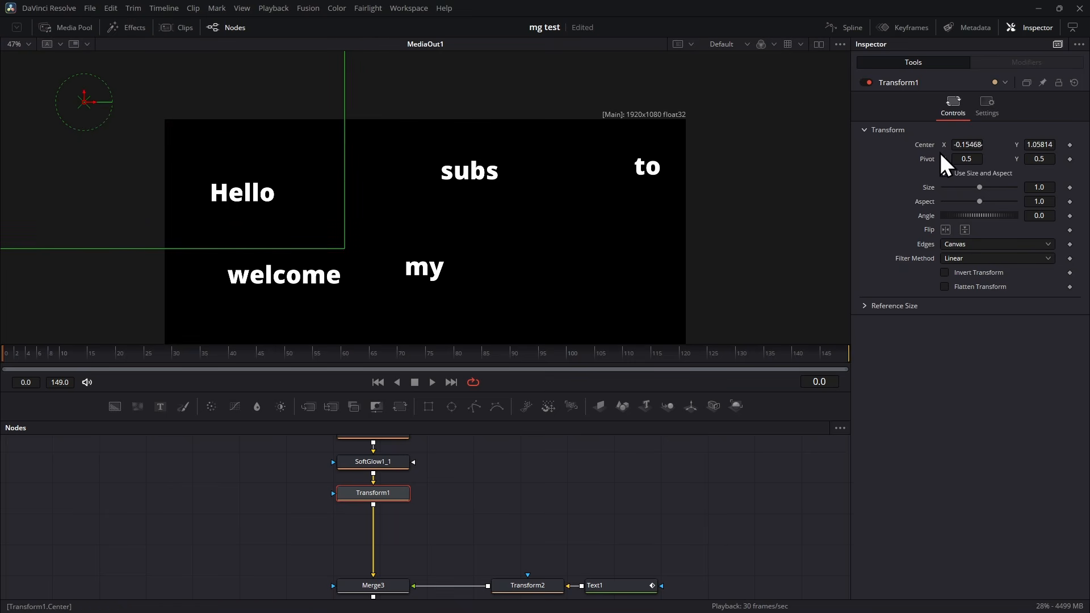
click(1070, 145)
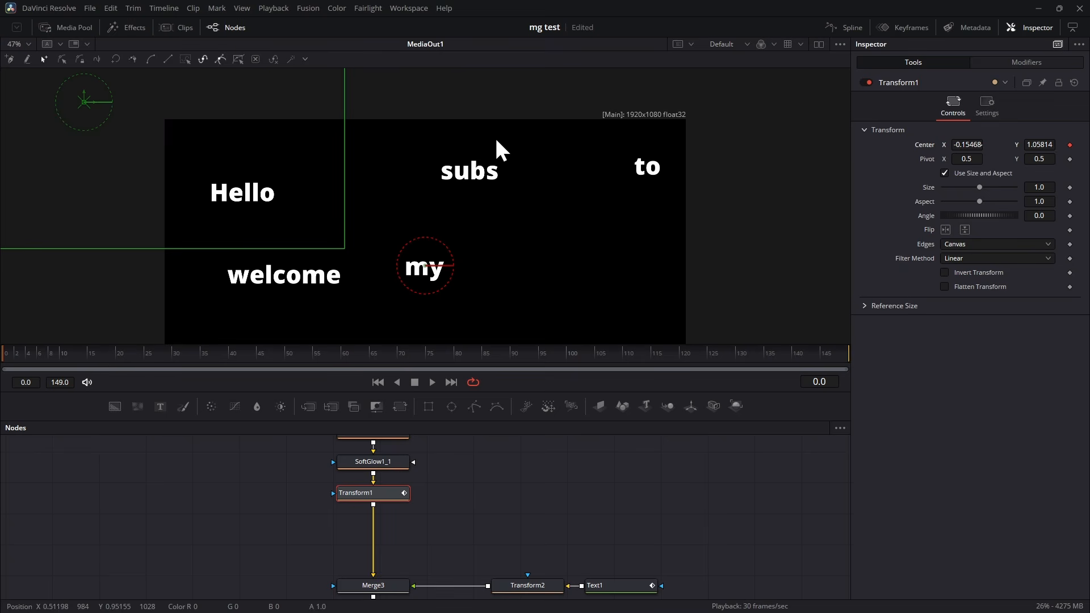
- Keyframe the glow's center over "Hello" at about frame 20 and over "subs" at about frame 45
click(118, 354)
drag(84, 99, 469, 172)
click(256, 355)
click(427, 353)
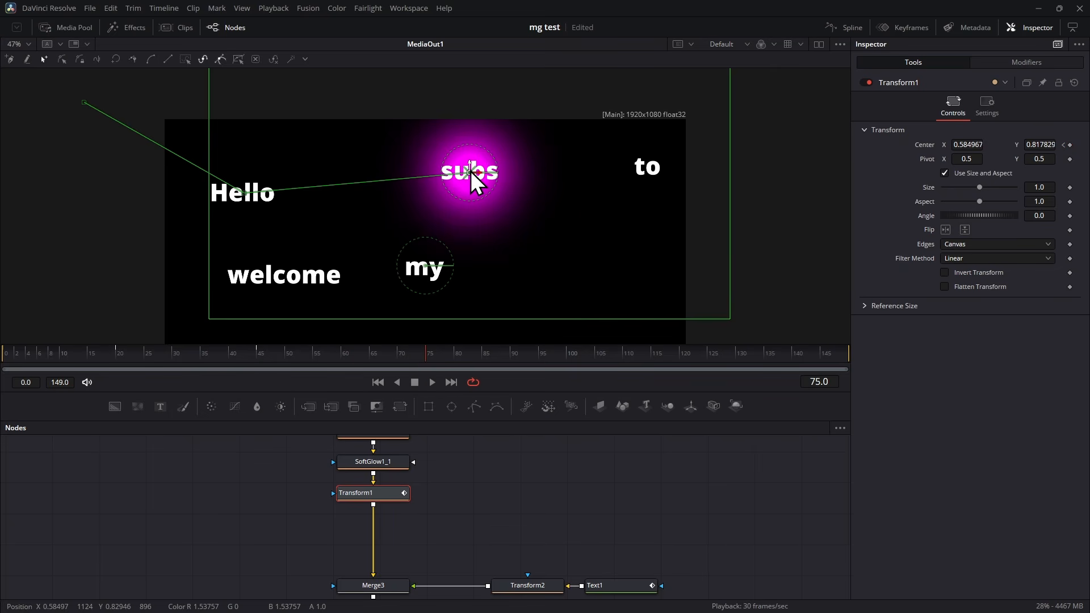
- Continue keyframing the glow's center over "welcome" at frame 75, then "to", "my" at frame 119 and "channel" at frame 143
drag(471, 171, 425, 267)
click(674, 353)
scroll(425, 267, down, 3)
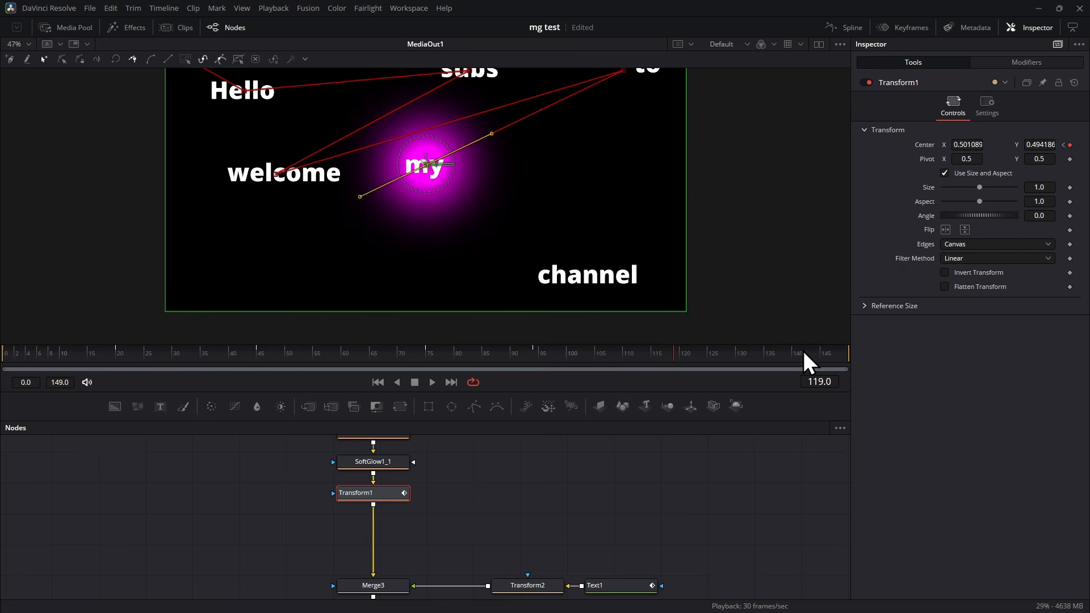
drag(428, 165, 596, 276)
- Select all points of the glow's motion path and smooth them into curves
scroll(595, 276, down, 2)
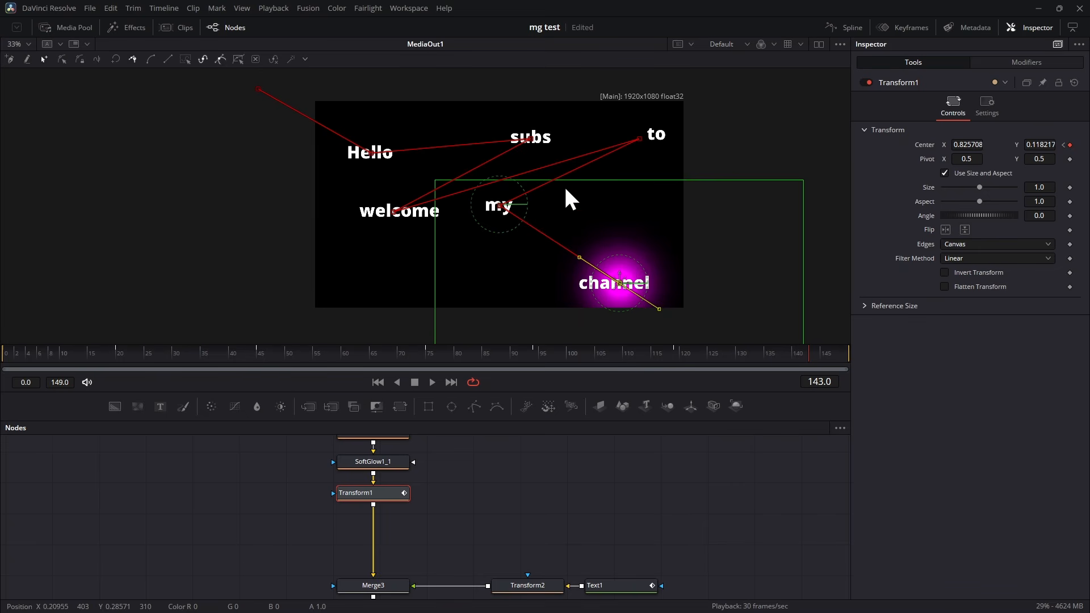
click(188, 58)
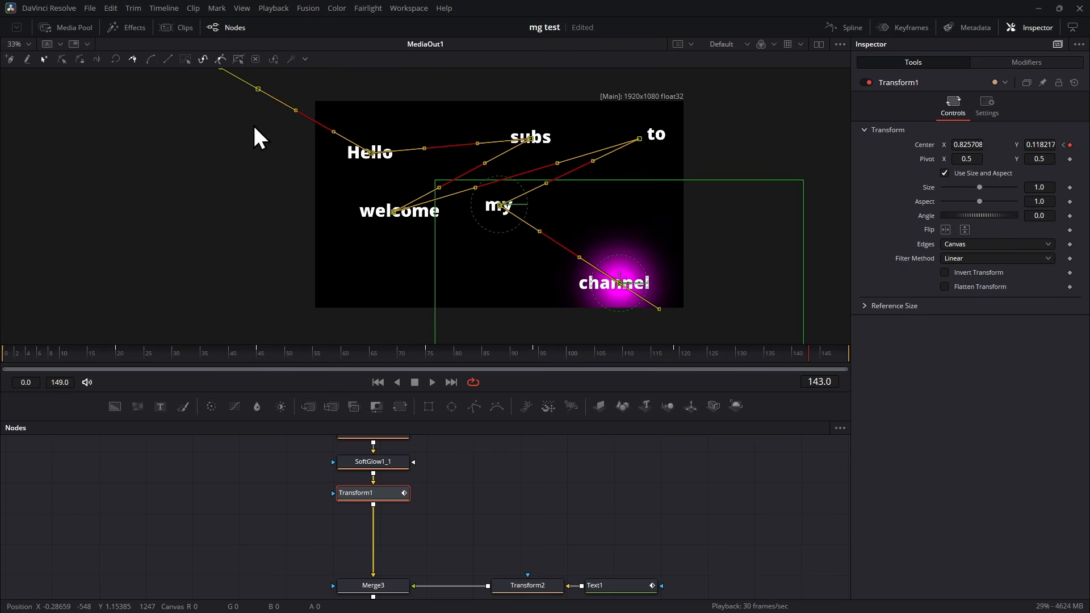
click(151, 60)
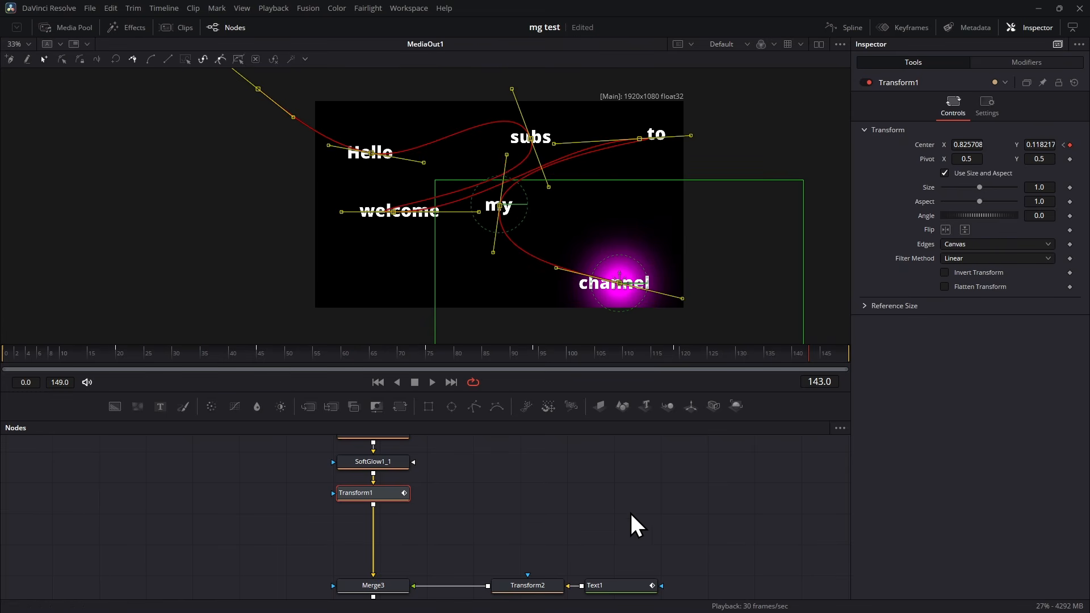
click(686, 507)
- Set Merge3's apply mode to Geometric so the glow reveals the text only where it passes
scroll(686, 507, down, 2)
click(389, 518)
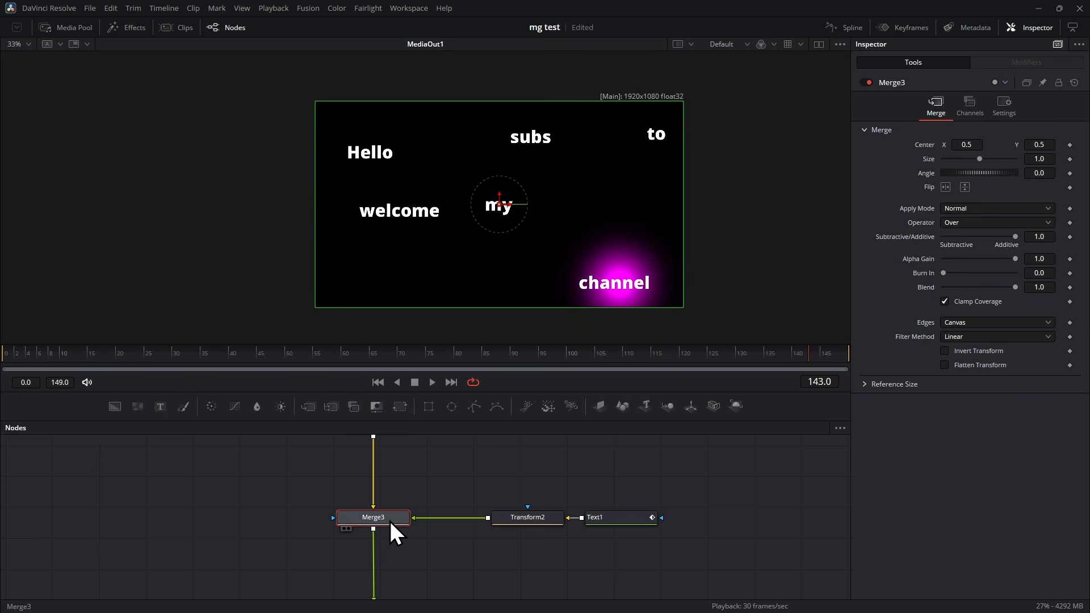
click(960, 223)
click(973, 206)
click(973, 206)
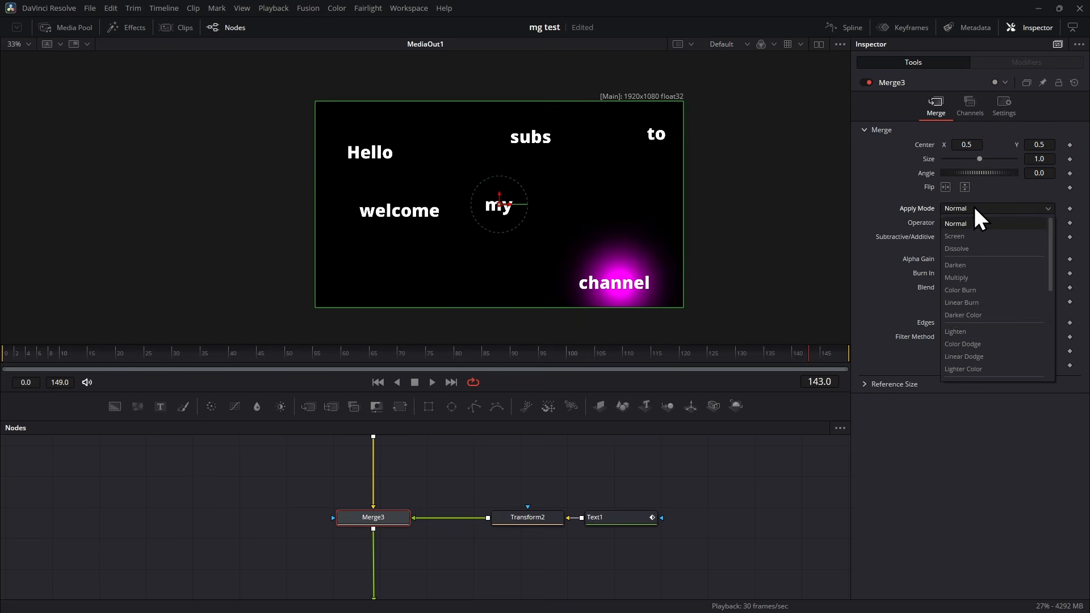
scroll(998, 325, down, 5)
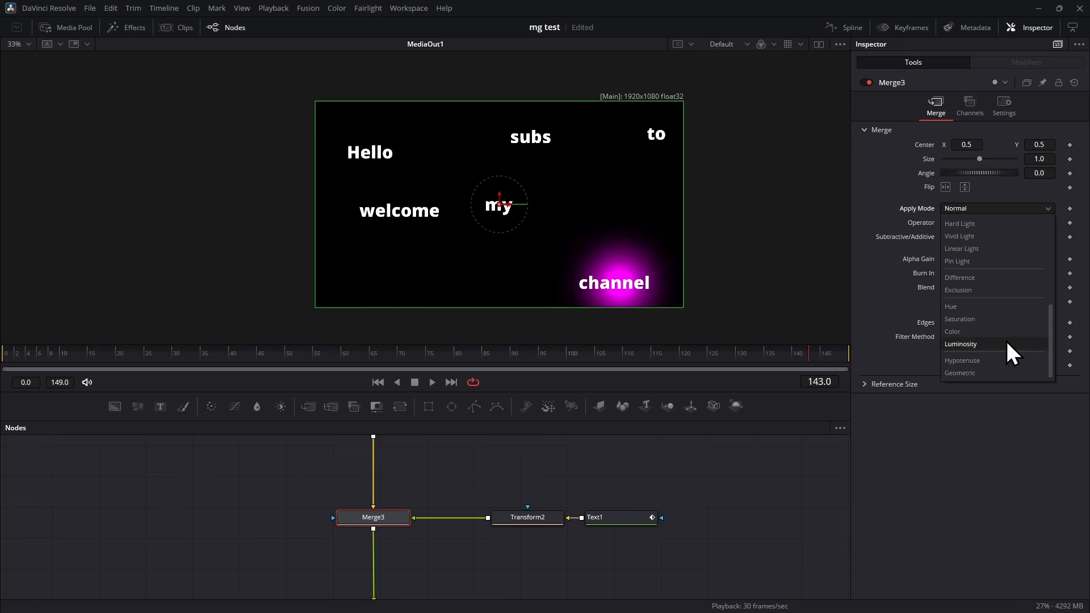
click(977, 370)
click(754, 452)
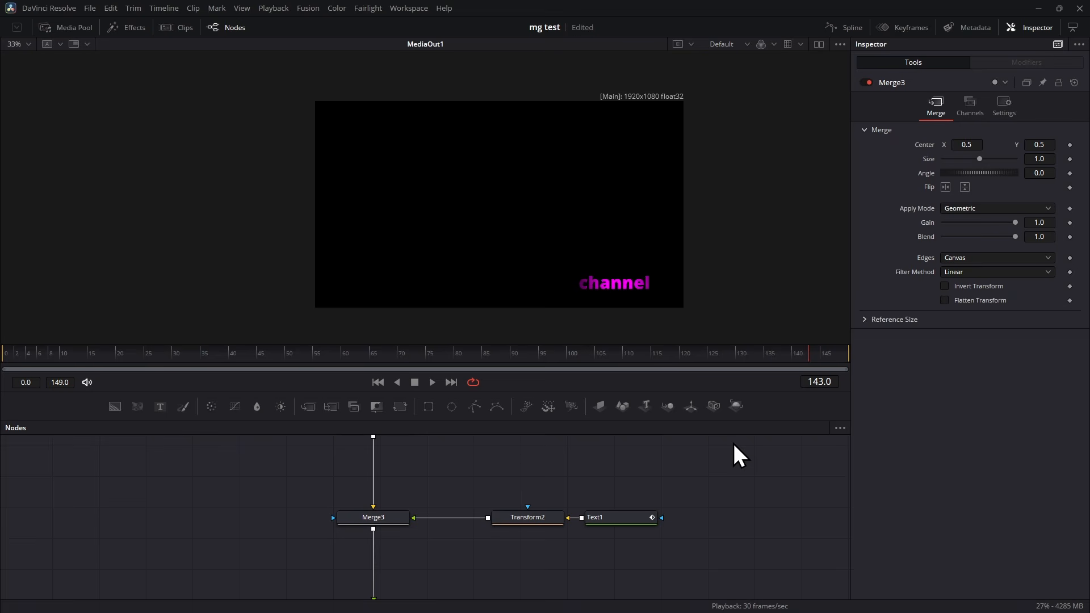
- Switch to the Edit page and play and scrub through the lightbulb clip to review the text reveal
scroll(502, 469, down, 3)
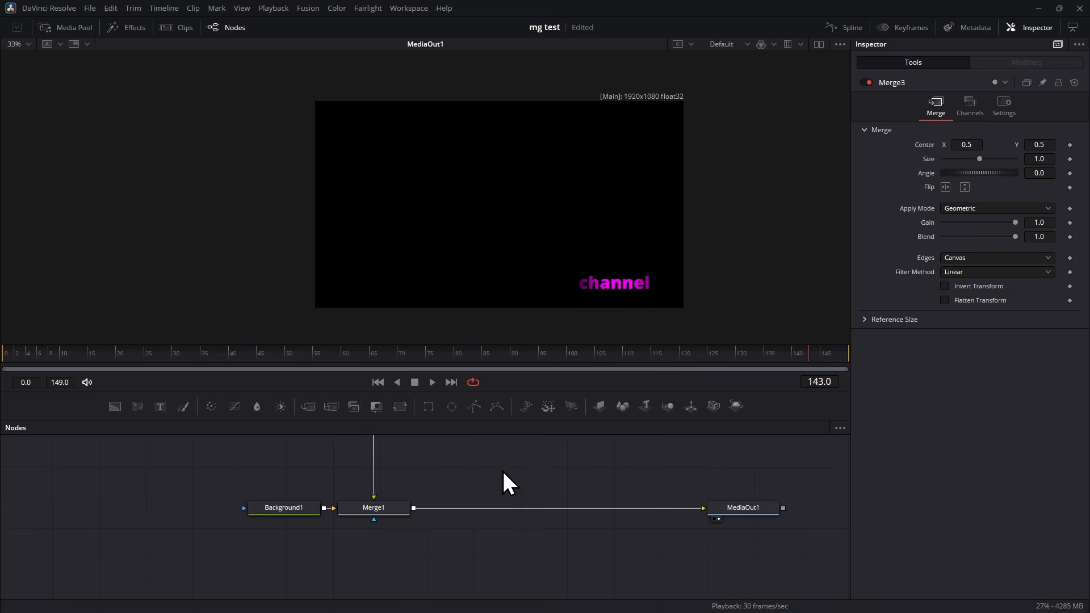
key(shift+4)
key(space)
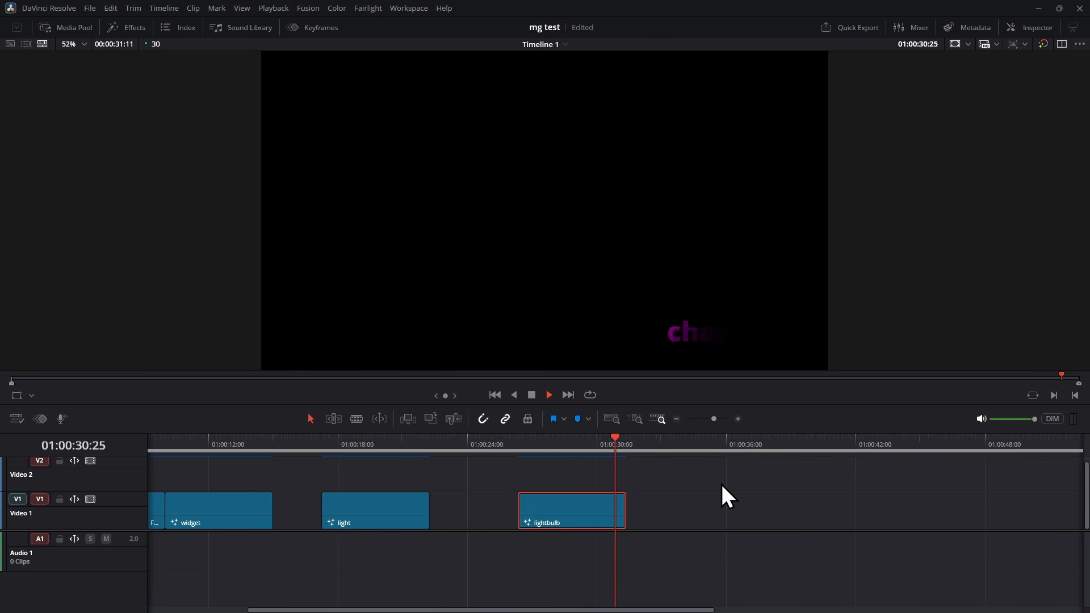
mouse_move(584, 439)
mouse_down()
mouse_move(566, 450)
mouse_move(585, 449)
mouse_move(579, 441)
mouse_up()
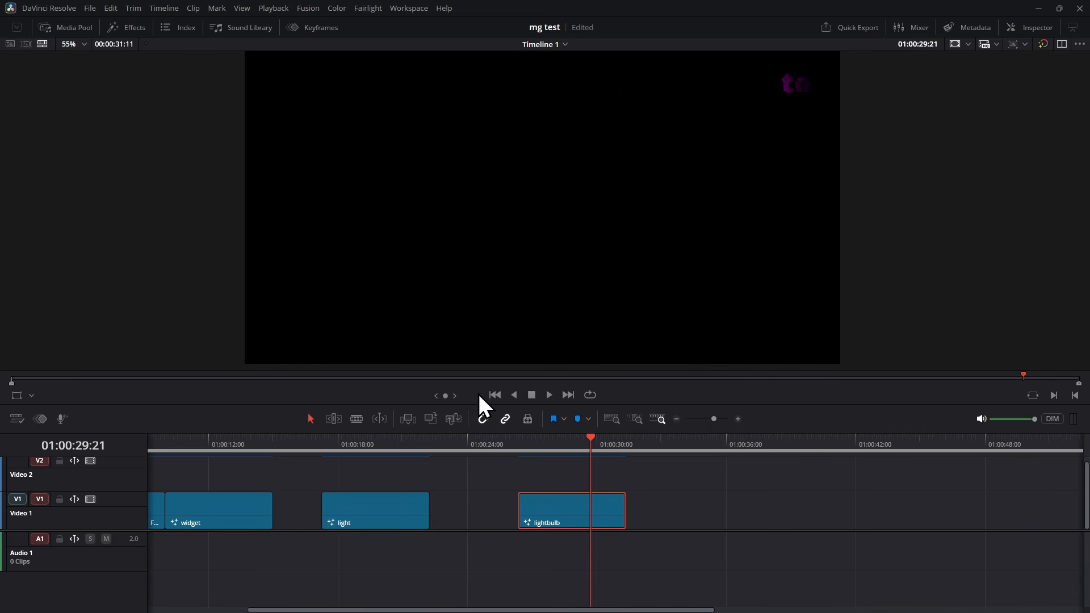
drag(559, 442, 593, 447)
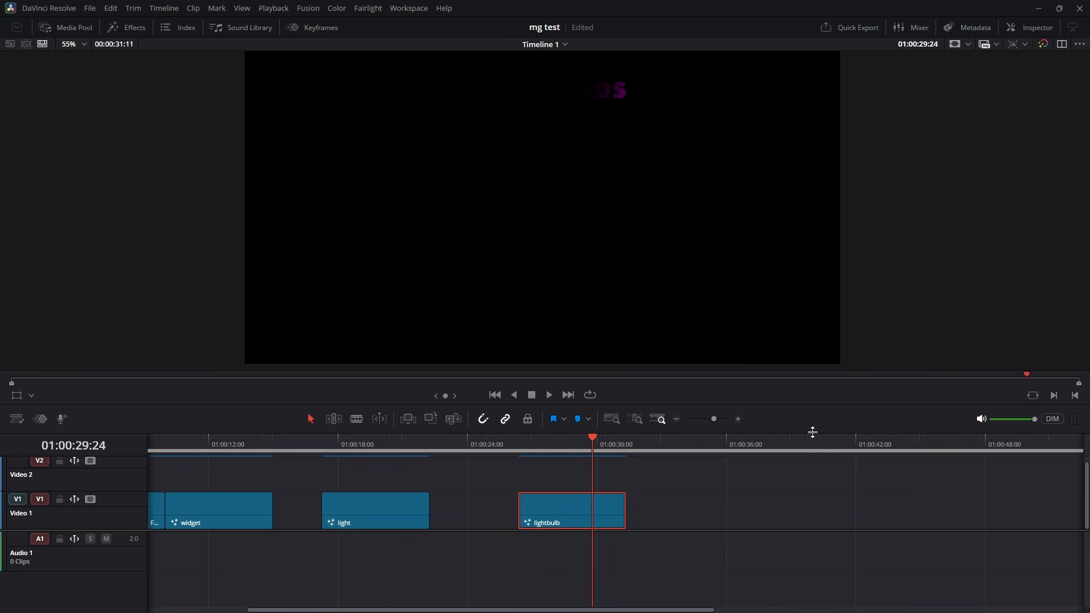